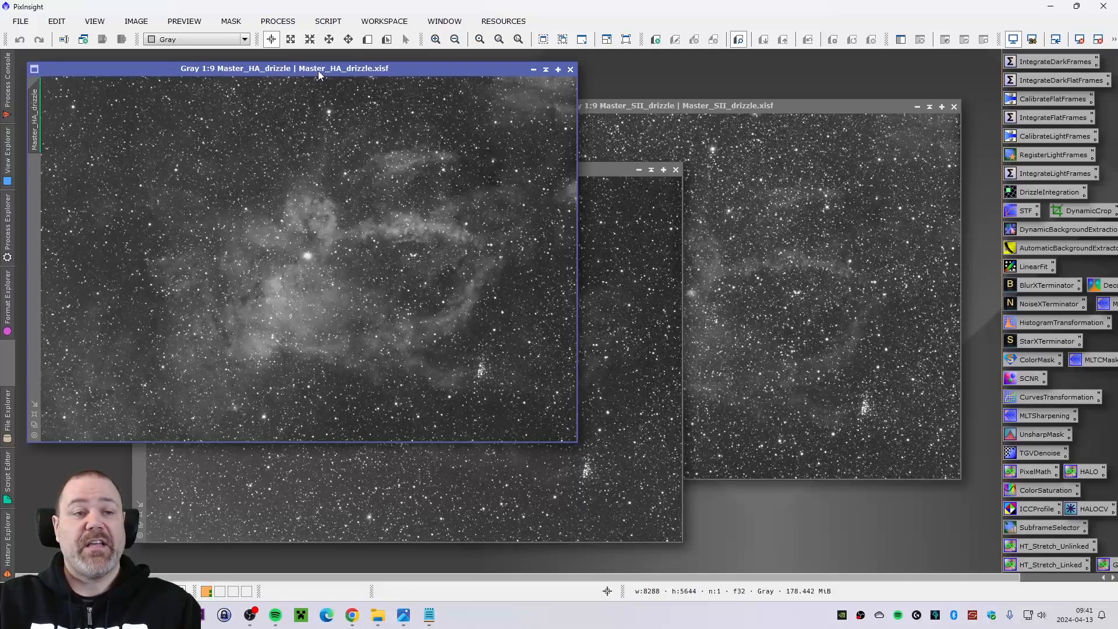
Review the Master_HA_drizzle, Master_SII_drizzle and Master_OIII_drizzle images, bringing each one to the front
mouse_move(312, 70)
mouse_down()
mouse_move(322, 68)
mouse_move(309, 69)
mouse_up()
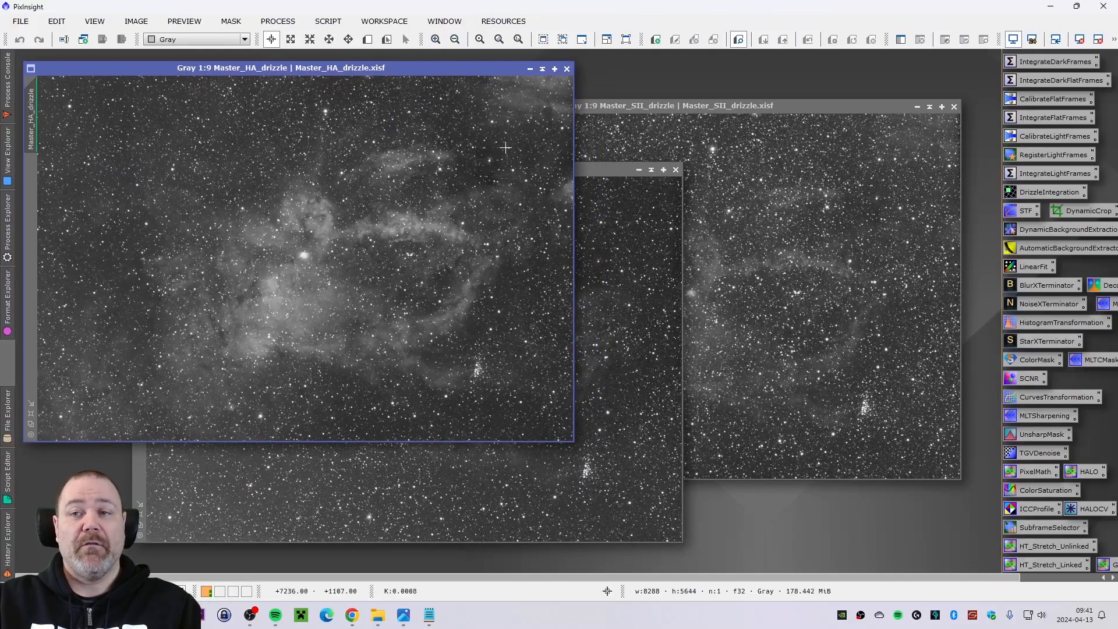
click(662, 111)
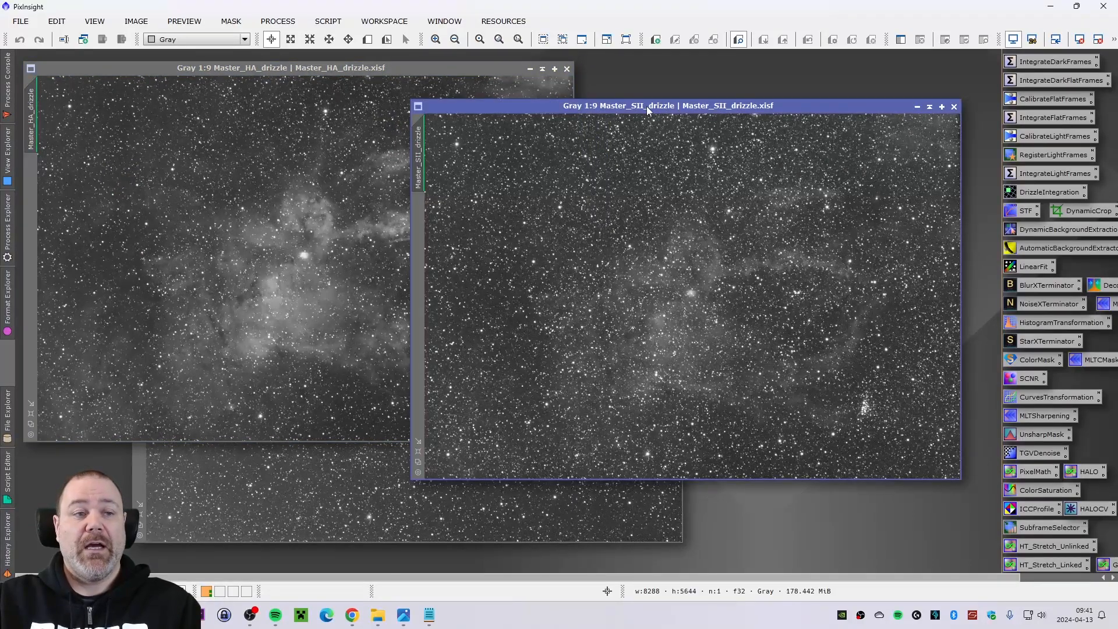
drag(647, 106, 659, 97)
click(525, 479)
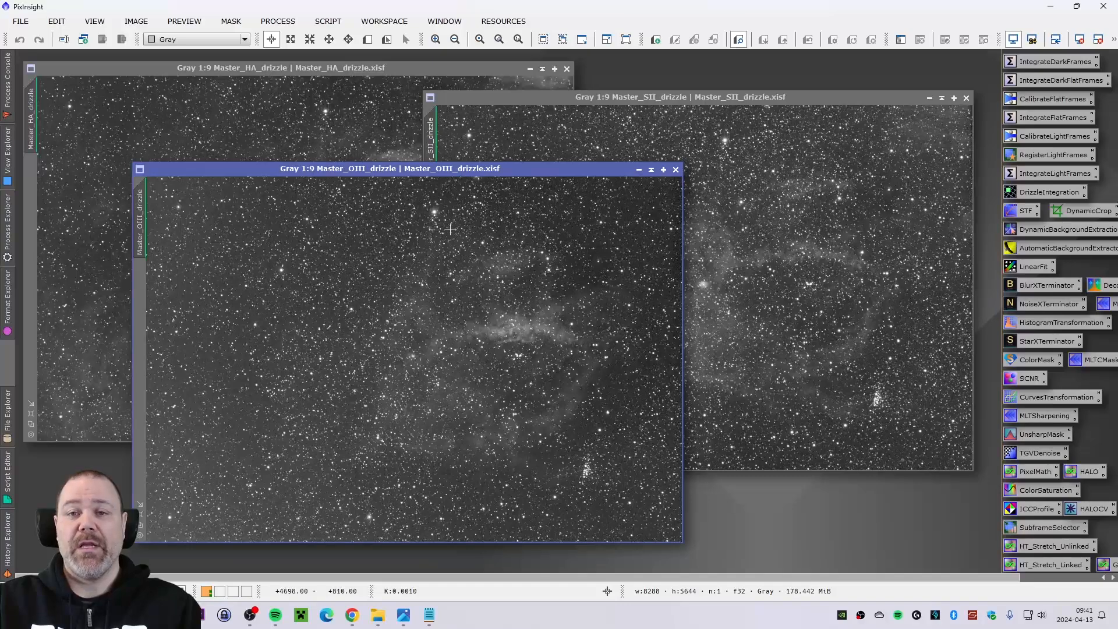
Examine the star cluster in Master_HA_drizzle at 1:1 magnification, and return to the full image view
click(344, 71)
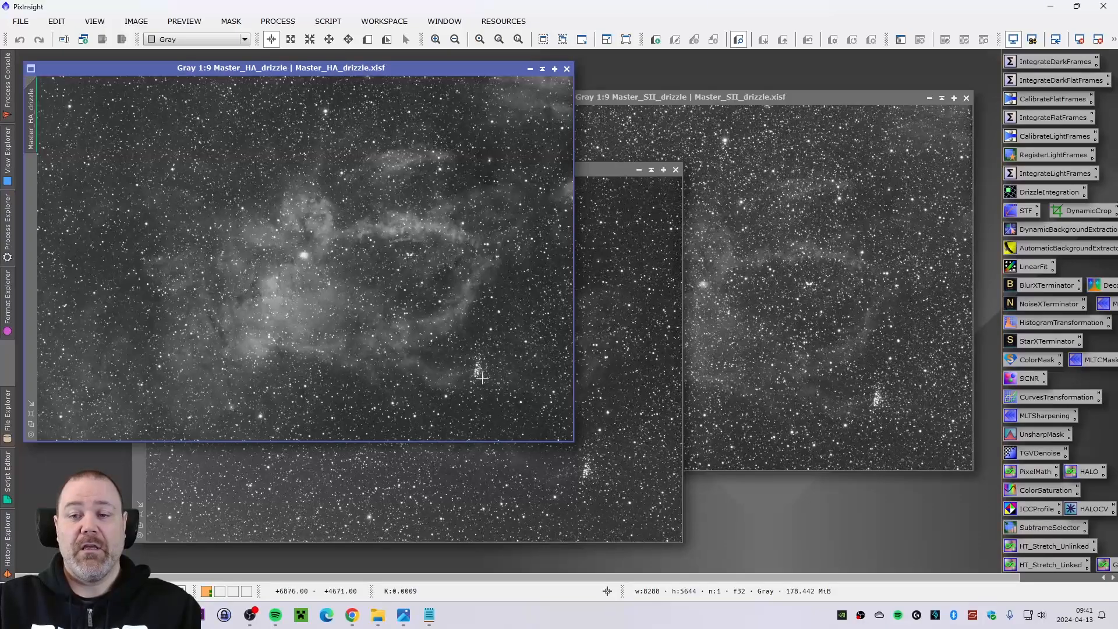
scroll(487, 360, up, 5)
scroll(484, 365, up, 3)
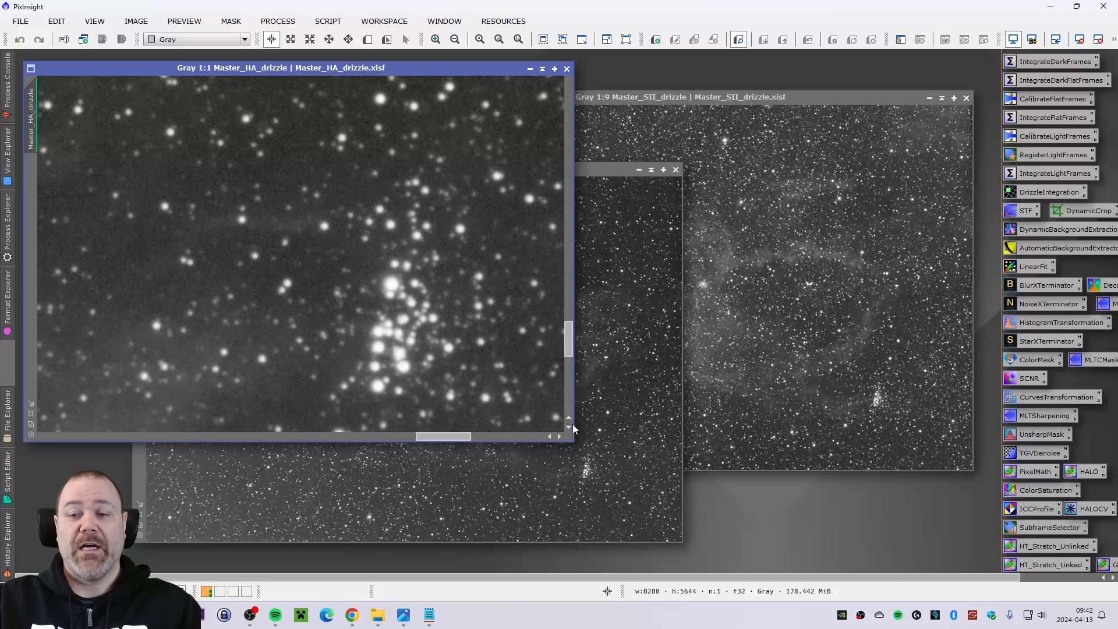
drag(565, 348, 572, 353)
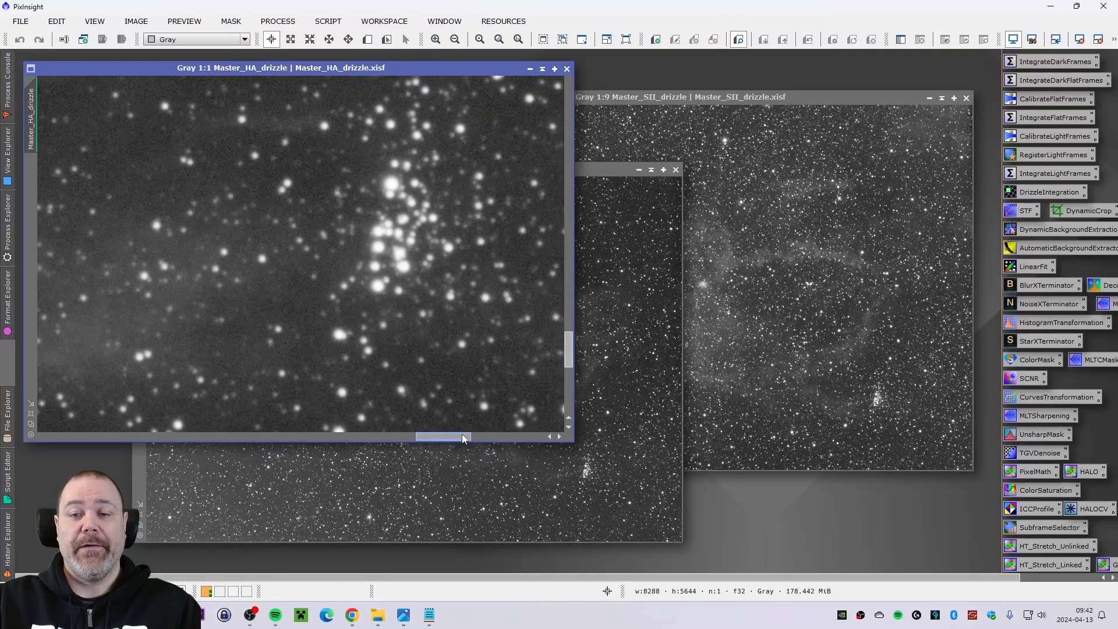
click(430, 615)
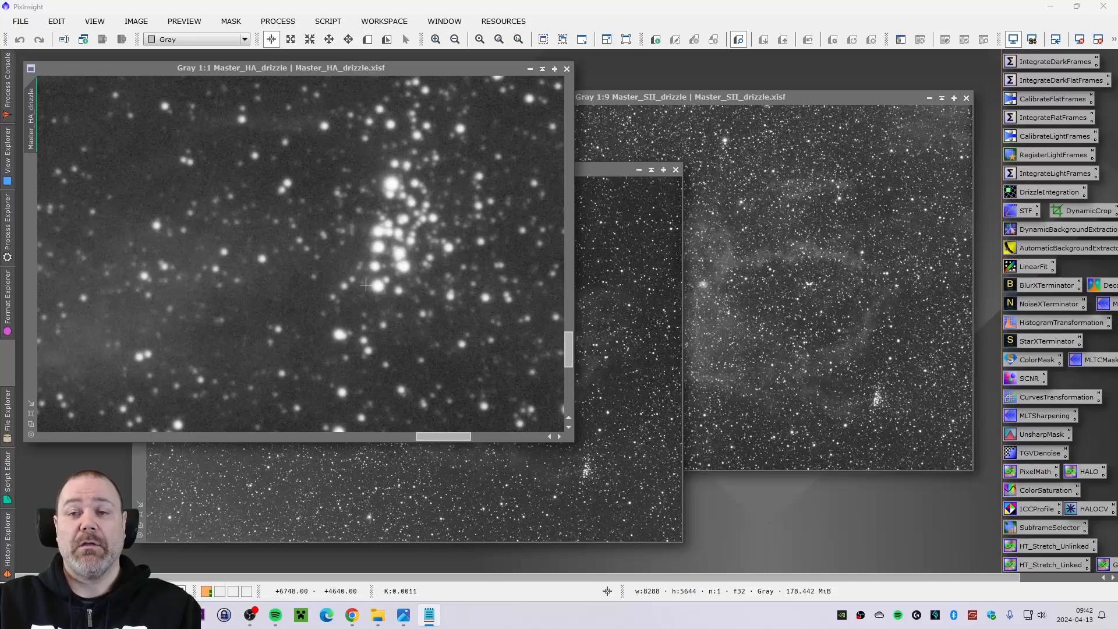
scroll(365, 282, down, 1)
scroll(411, 185, down, 3)
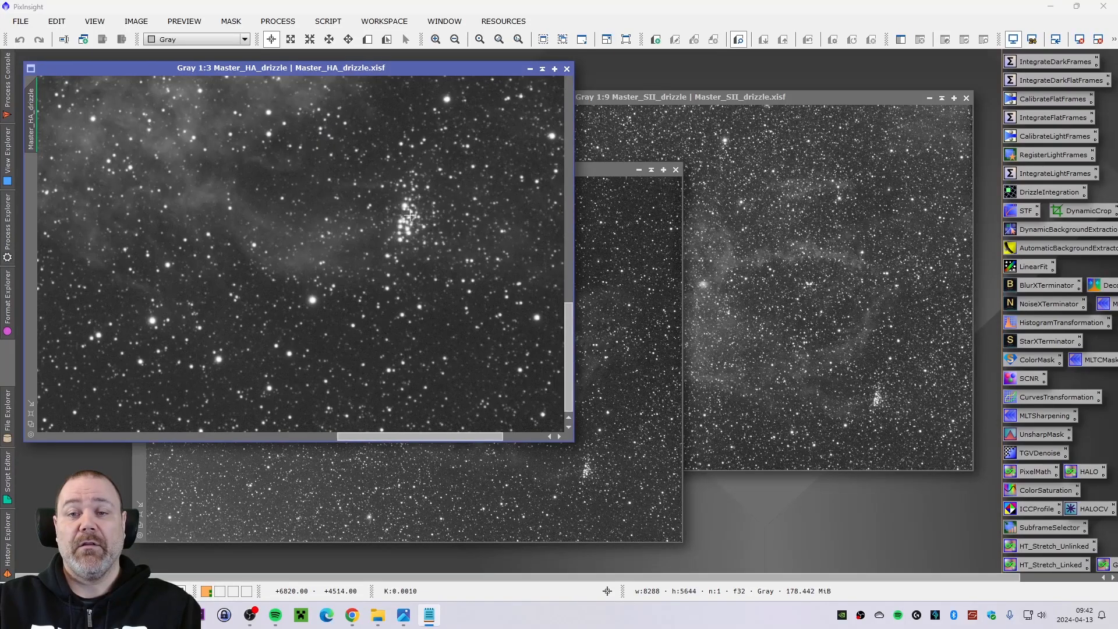
scroll(409, 263, down, 4)
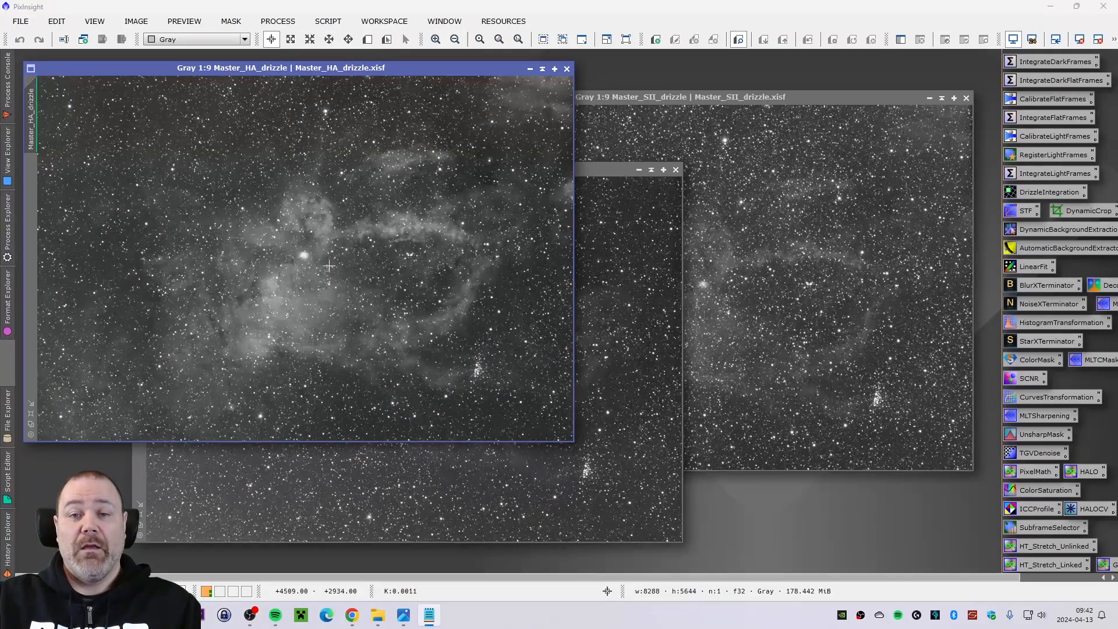
Inspect the bright nebula core in Master_HA_drizzle at 2:1 magnification, and return to the wider view
scroll(309, 263, up, 5)
scroll(291, 249, up, 4)
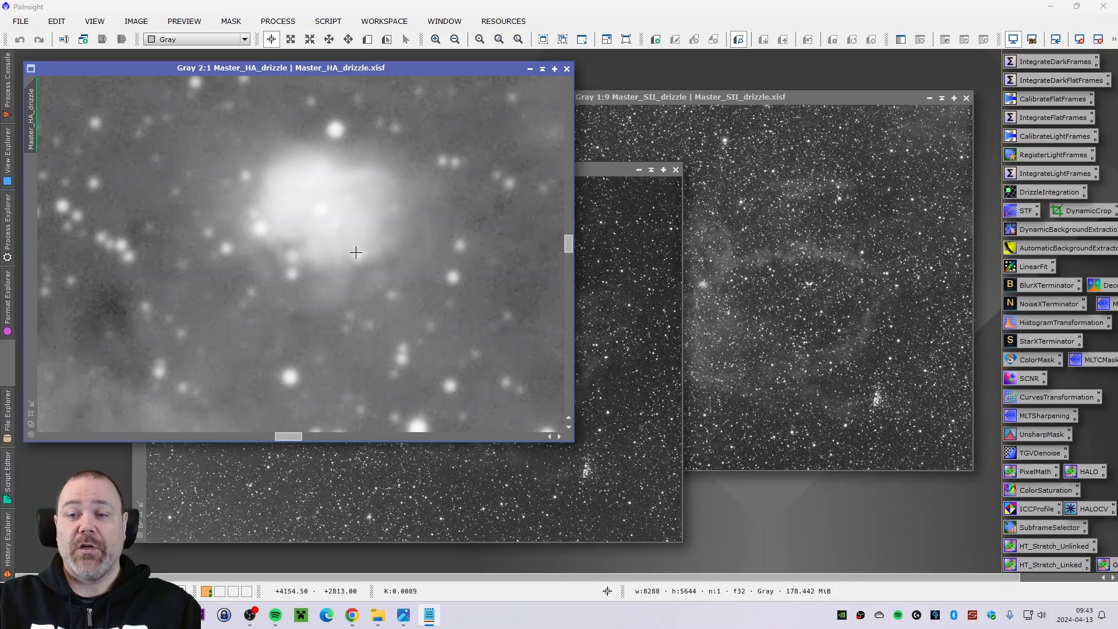
scroll(356, 252, down, 4)
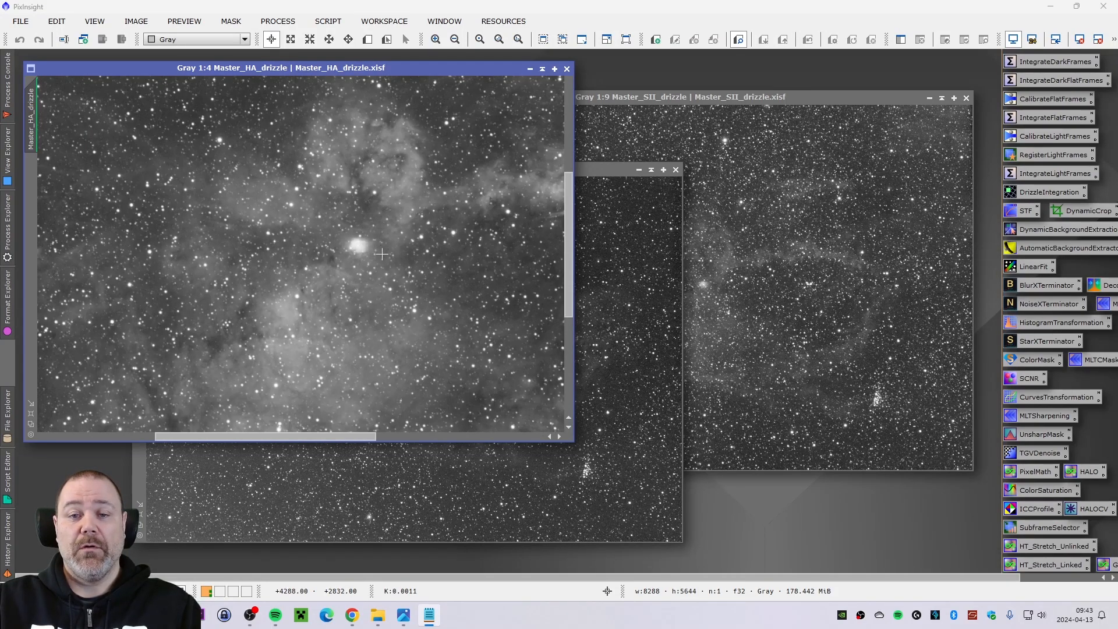
scroll(381, 254, down, 5)
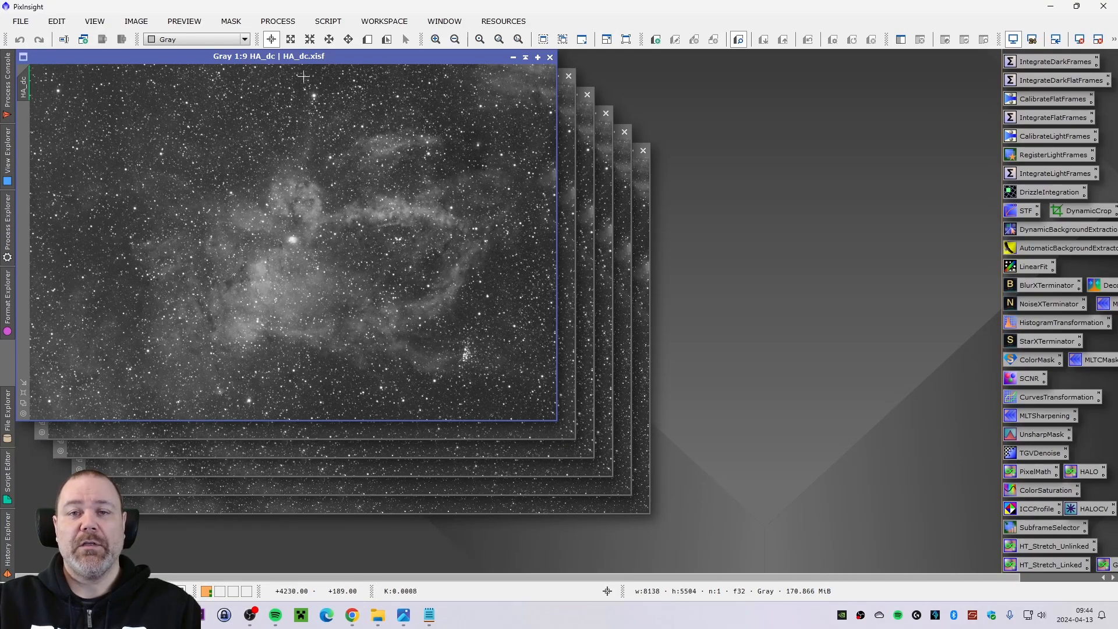
Arrange the HA_dc and HA_dc_gc images side by side to compare them
drag(281, 56, 839, 53)
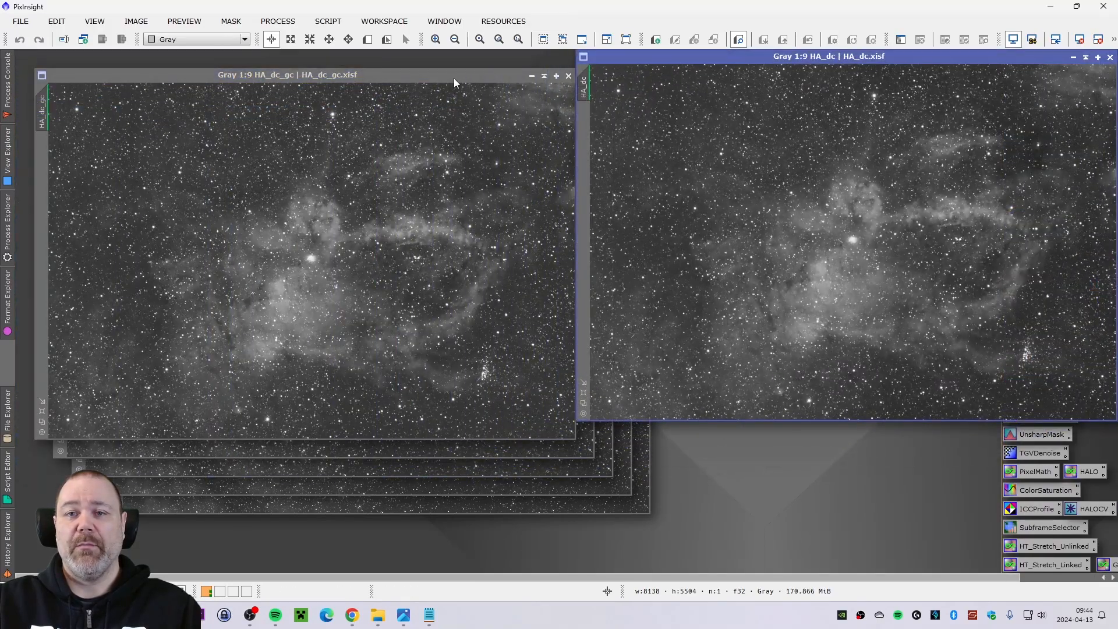
mouse_move(438, 72)
mouse_down()
mouse_move(424, 75)
mouse_move(438, 63)
mouse_up()
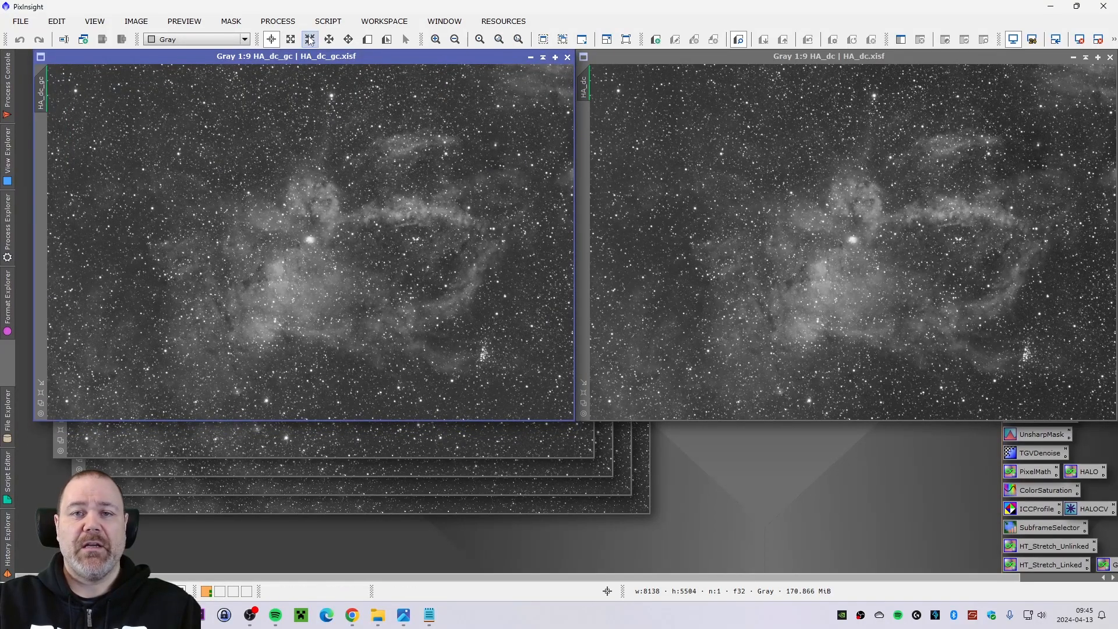
Open the GradientCorrection process to review its settings beside the images, and close it without applying it
click(278, 21)
mouse_move(376, 16)
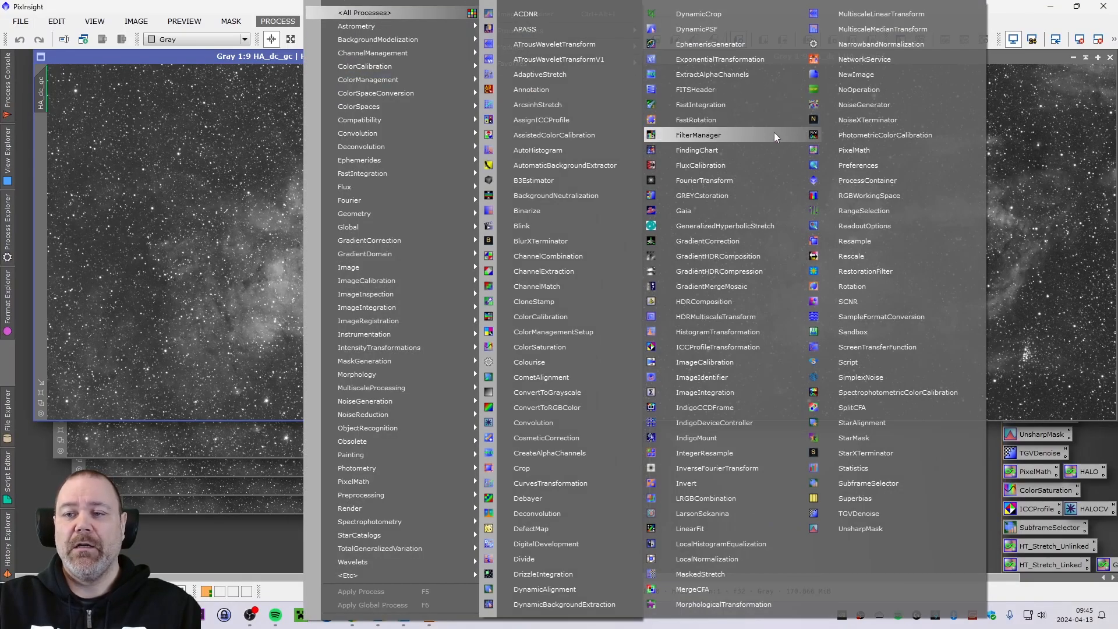
click(767, 245)
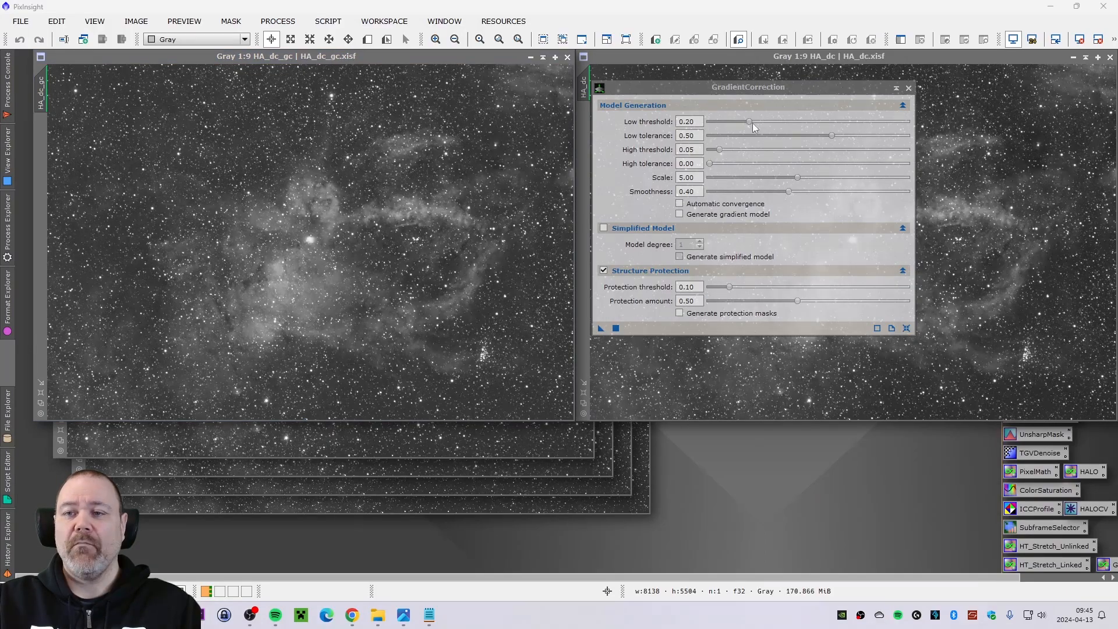
drag(749, 87, 790, 271)
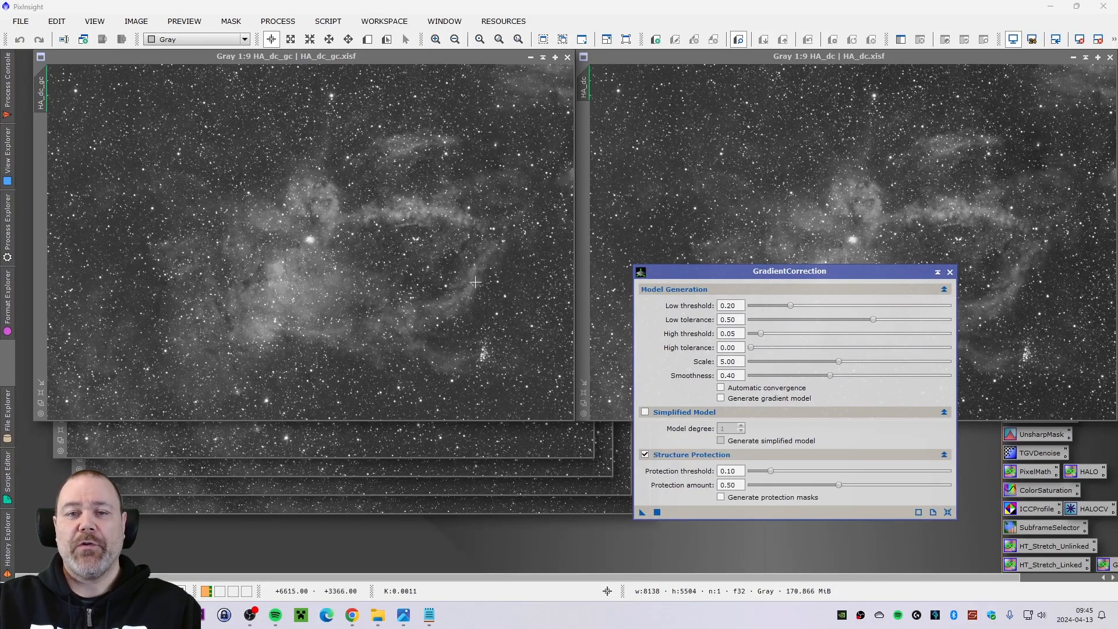
click(950, 272)
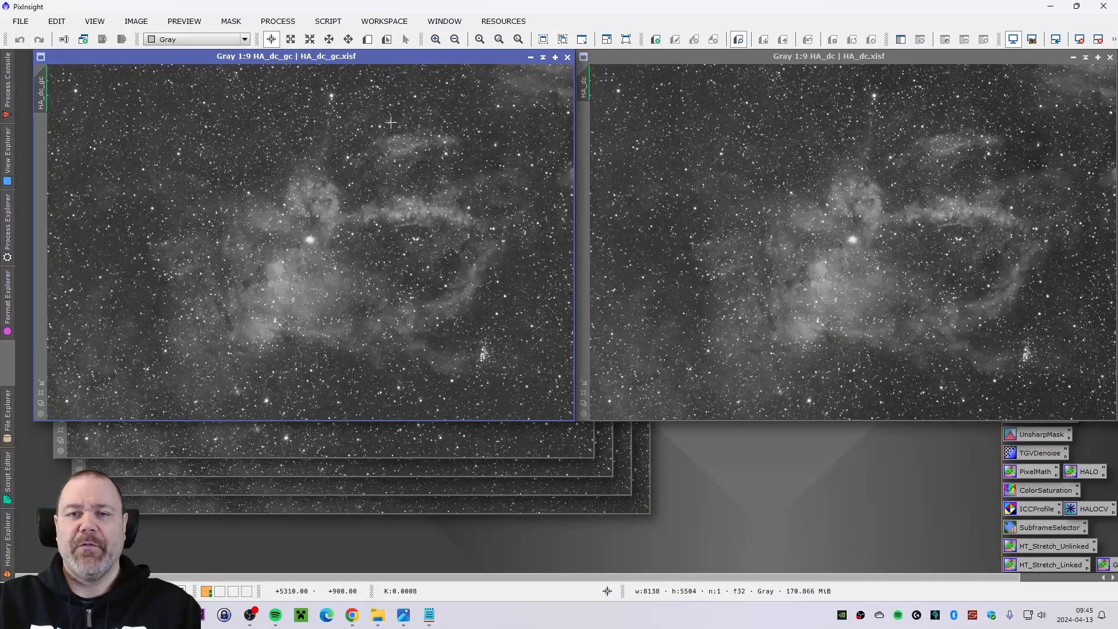
Compare HA_dc_gc with HA_dc_gc_dbe side by side, followed by HA_dc_gc_dbe with HA_dc_gc_dbe_lf
drag(336, 60, 875, 58)
drag(361, 96, 340, 63)
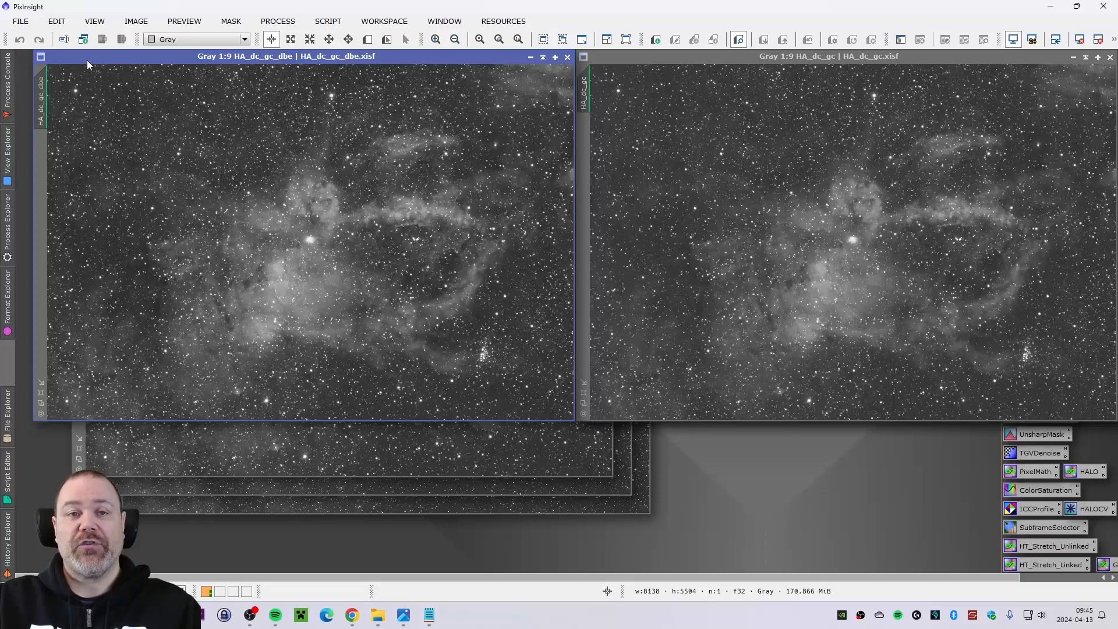
drag(86, 59, 627, 65)
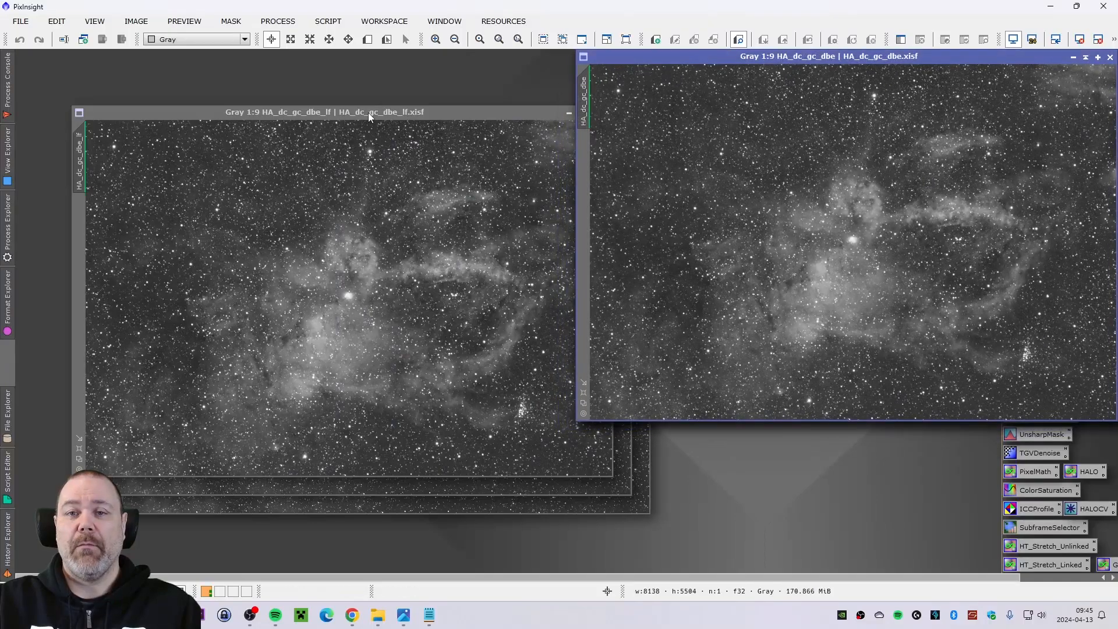
drag(368, 113, 331, 57)
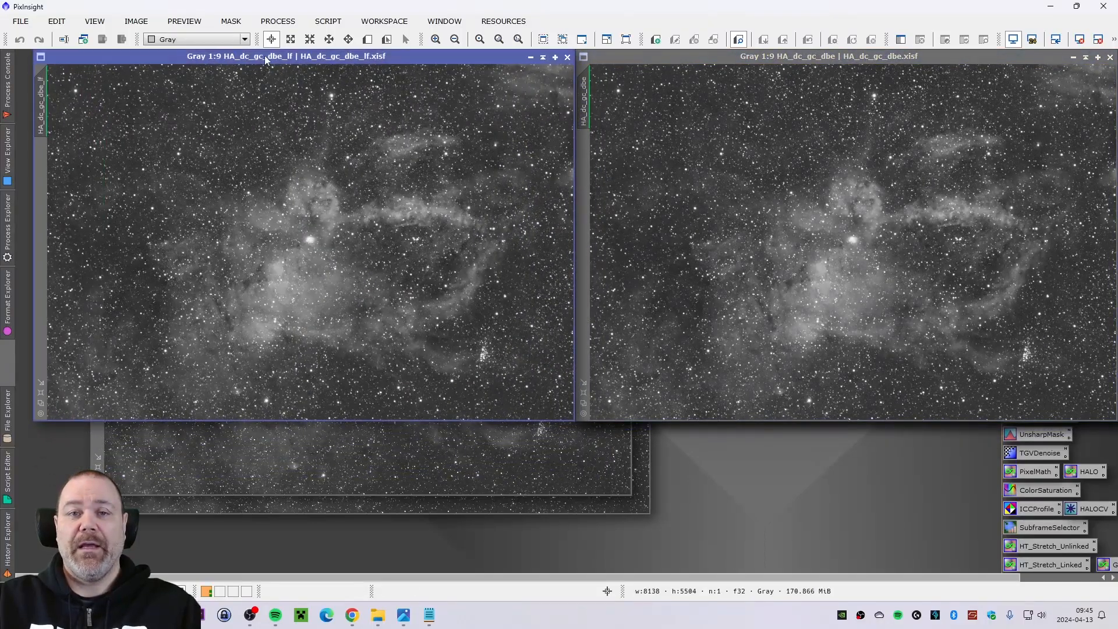
Compare HA_dc_gc_dbe_lf with HA_dc_gc_dbe_lf_bxt side by side, and bring out HA_dc_gc_dbe_lf_bxt_nxt in the latter's place
drag(249, 60, 792, 57)
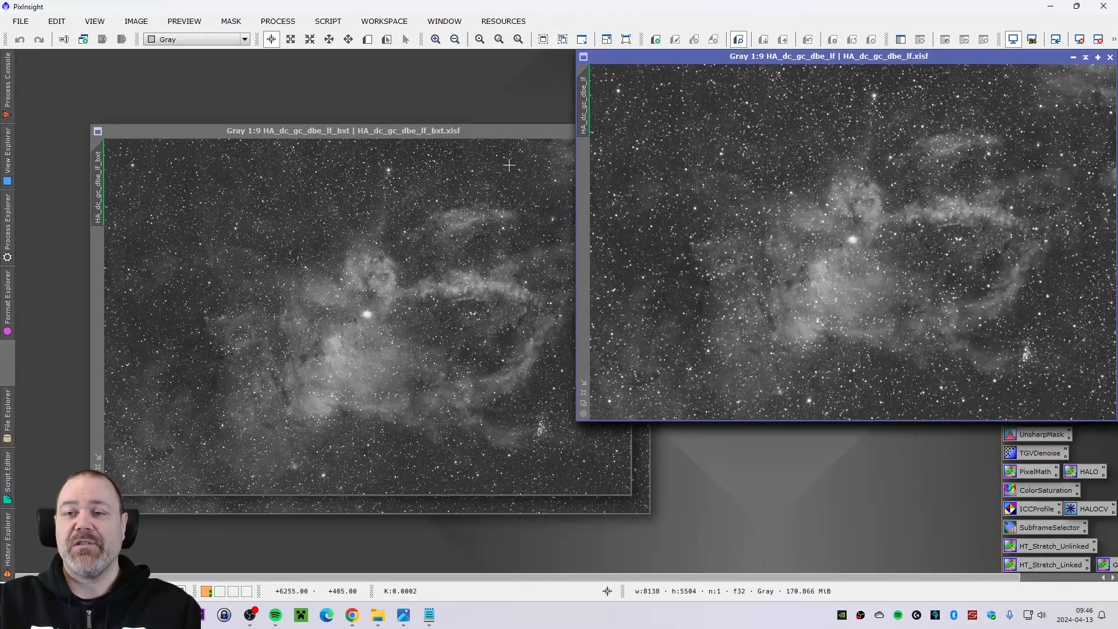
drag(453, 132, 394, 61)
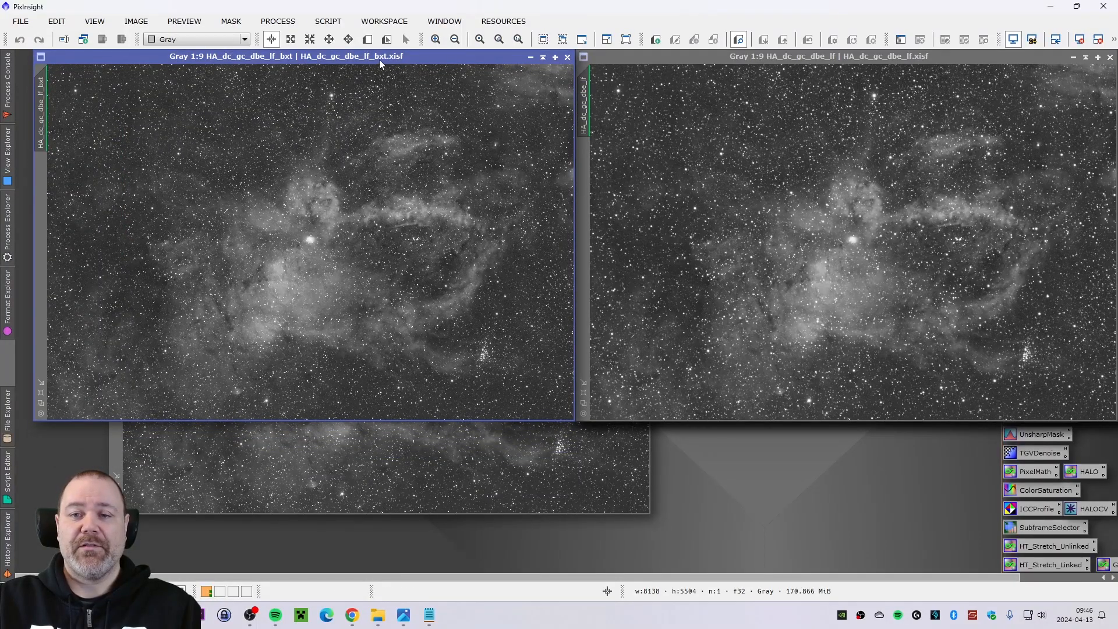
drag(378, 58, 718, 152)
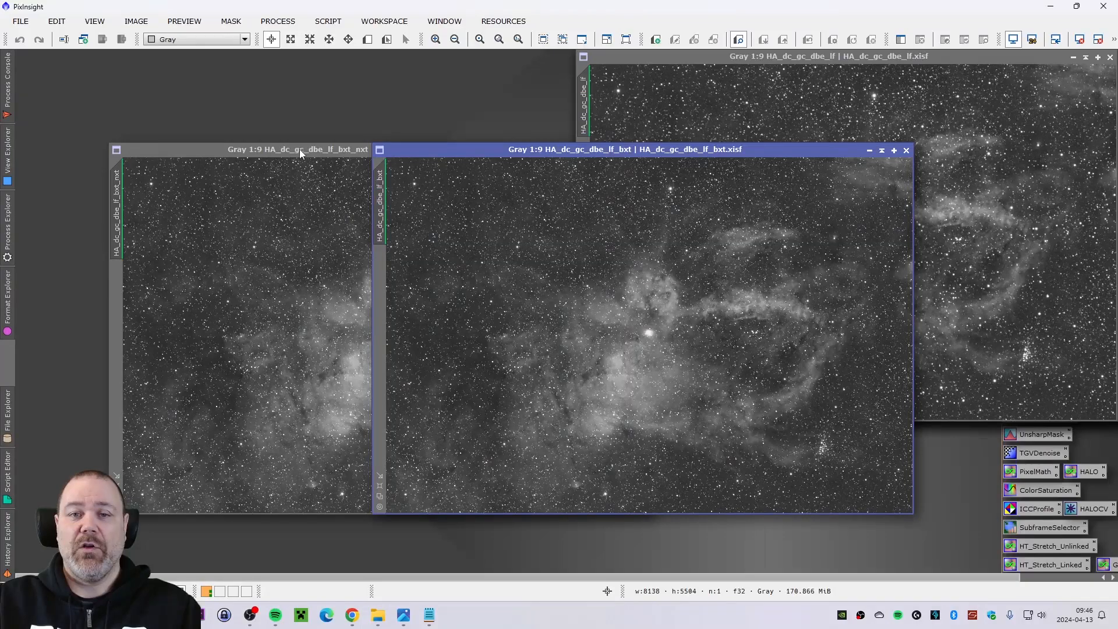
drag(299, 149, 223, 56)
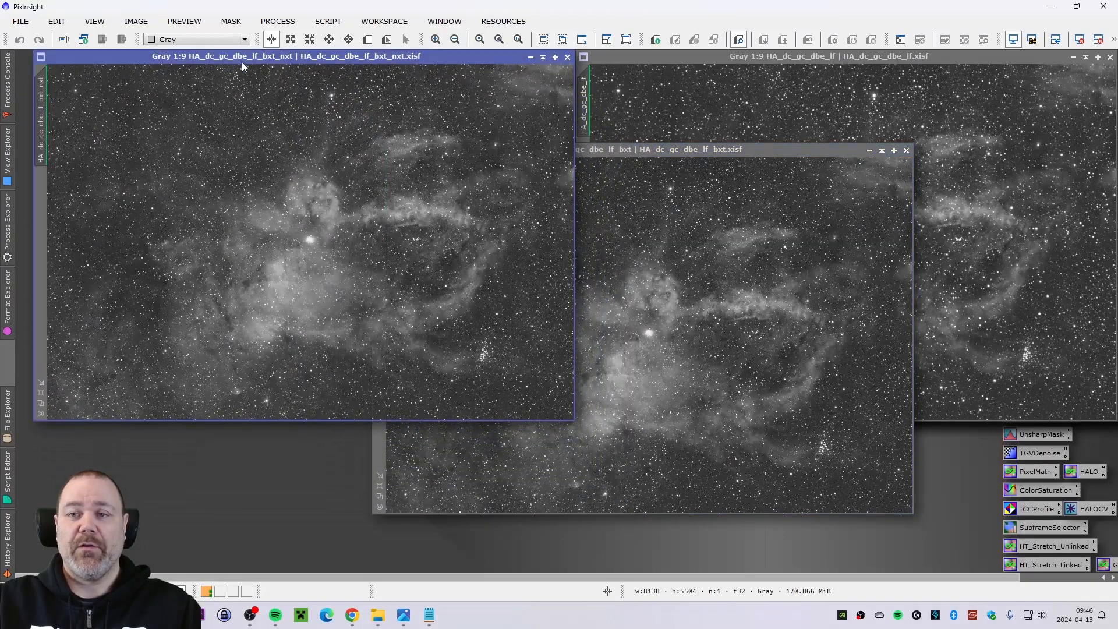
Close the intermediate HA images, leaving HA_dc_gc_dbe_lf_bxt_nxt and HA_dc aligned side by side
click(907, 150)
click(1110, 57)
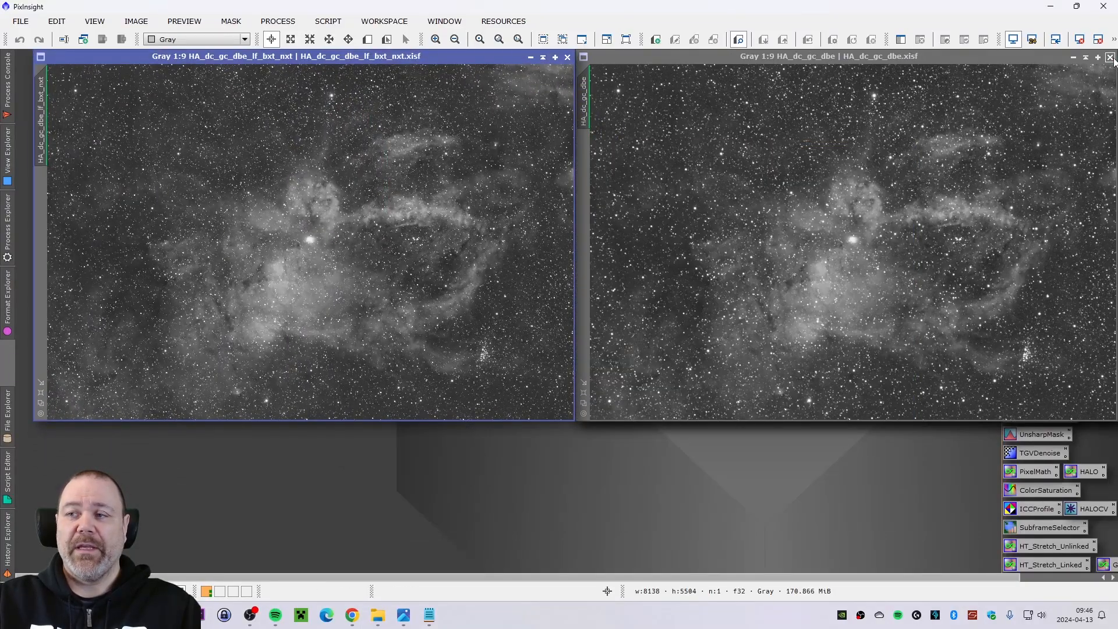
click(1110, 57)
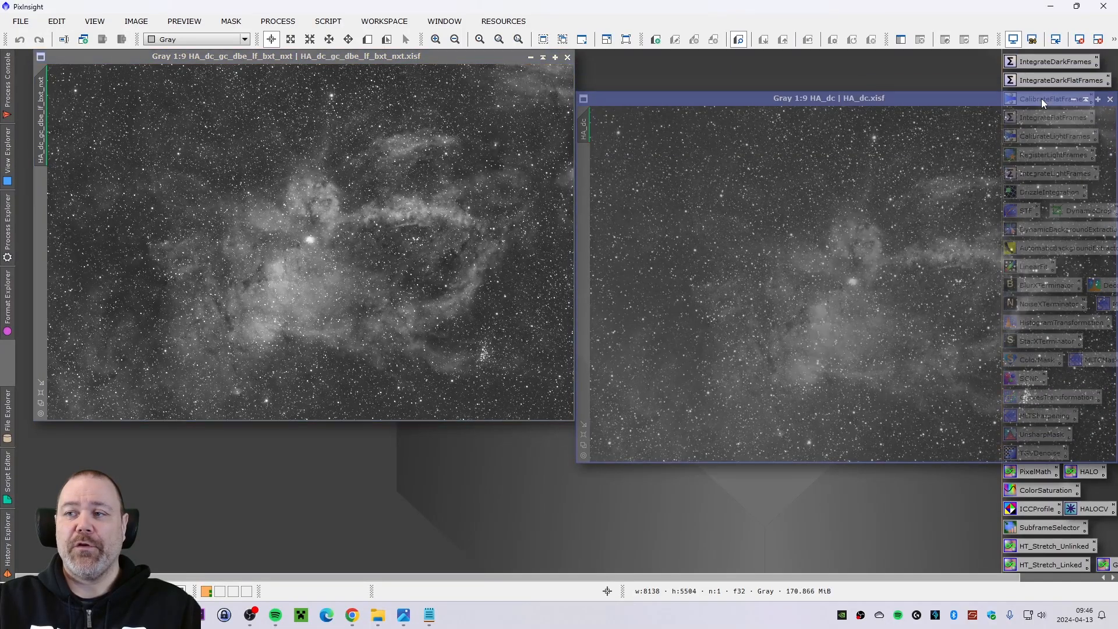
drag(1042, 99, 1043, 57)
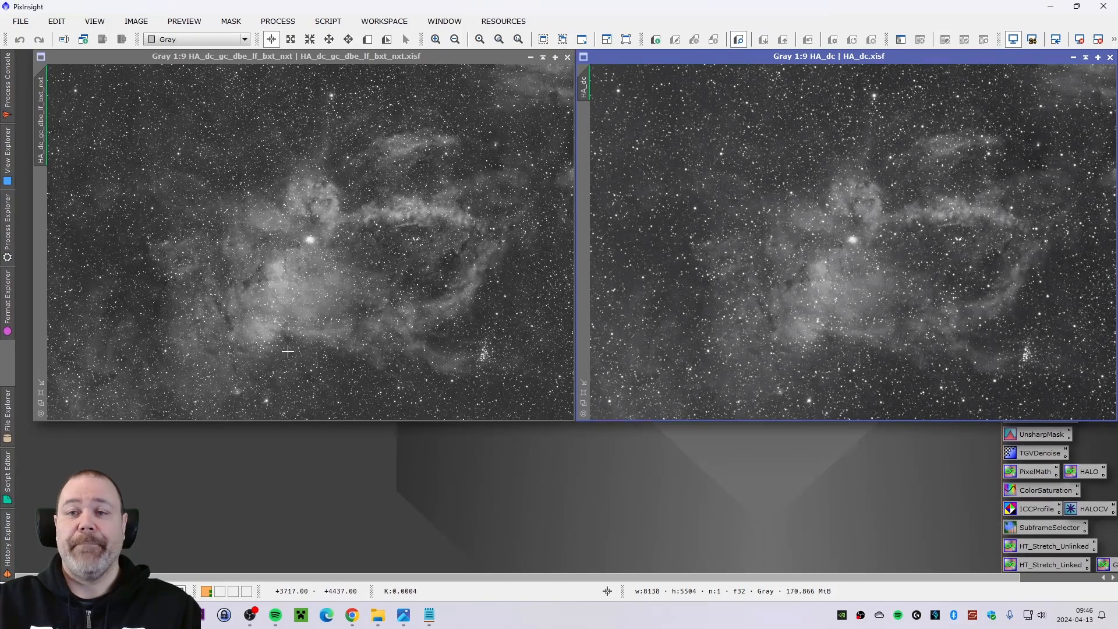
Compare the star cluster in HA_dc_gc_dbe_lf_bxt_nxt and HA_dc with both images at 1:1 magnification
scroll(288, 351, up, 3)
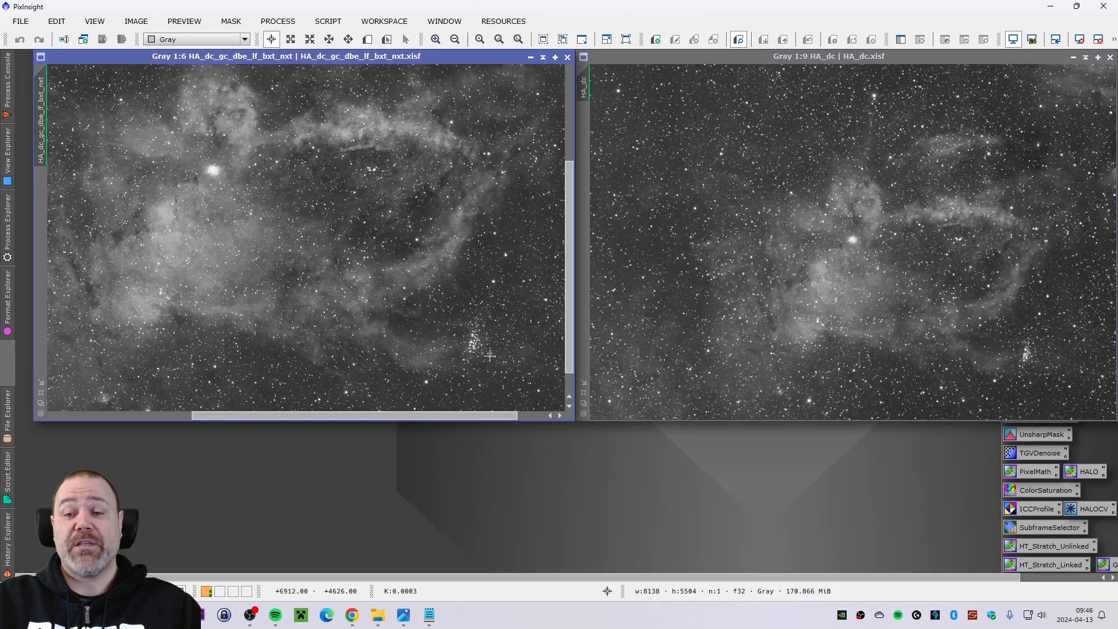
scroll(488, 354, up, 5)
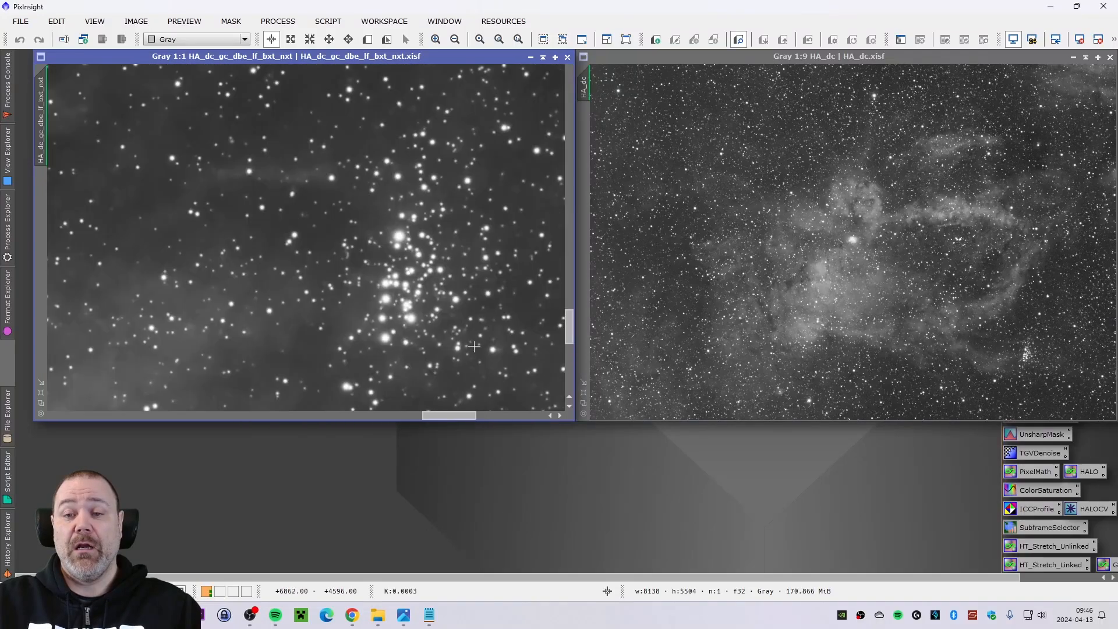
scroll(473, 347, up, 1)
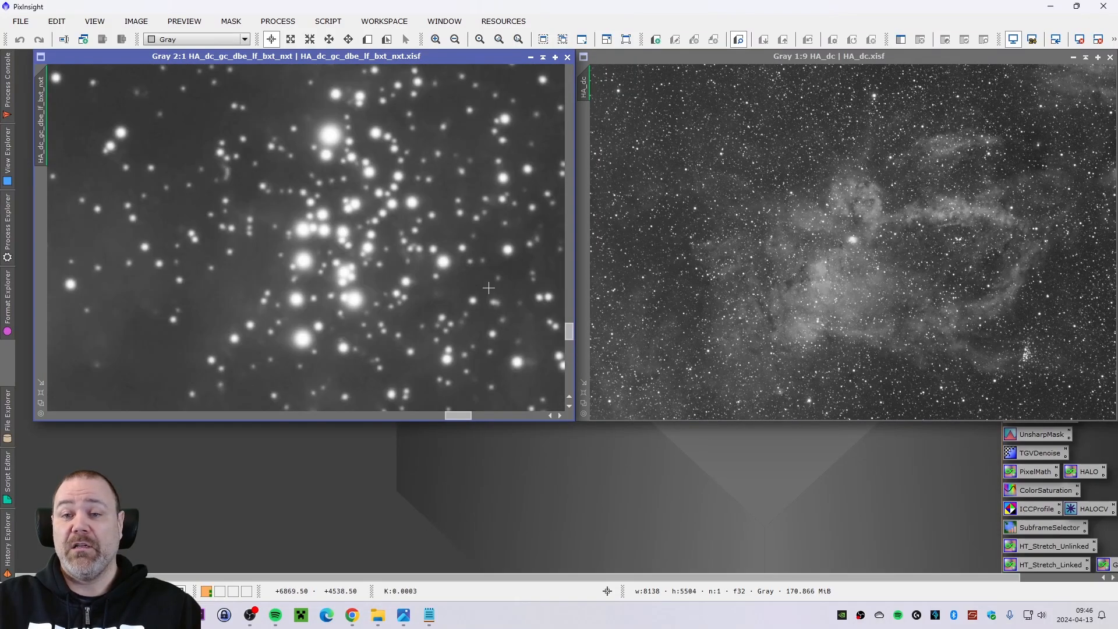
scroll(488, 288, down, 1)
scroll(1003, 354, up, 5)
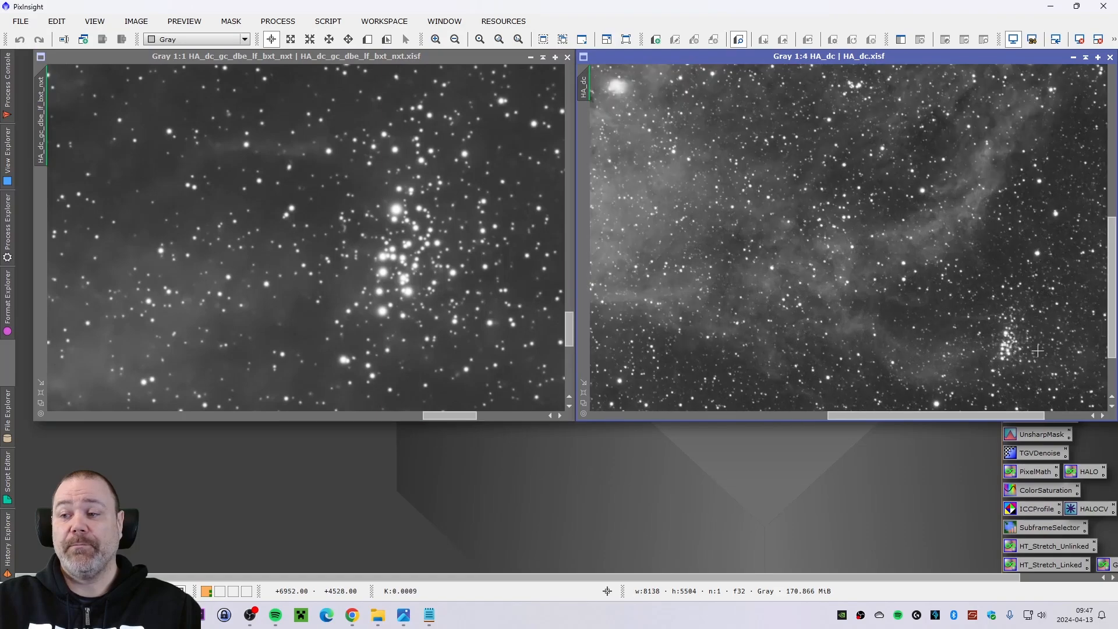
scroll(1038, 351, up, 4)
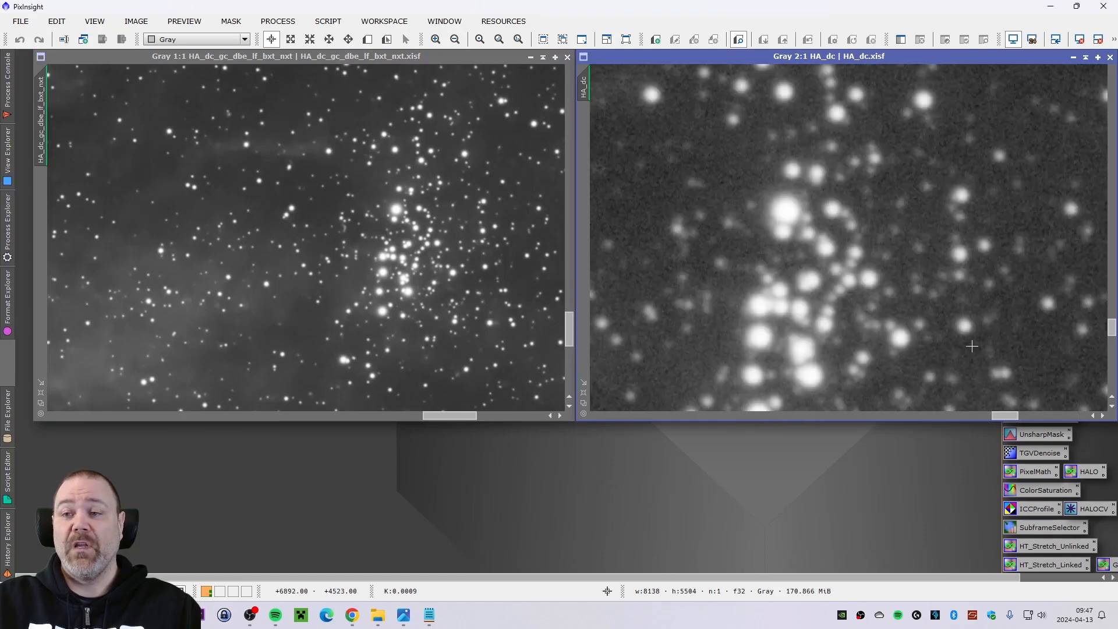
scroll(857, 365, down, 1)
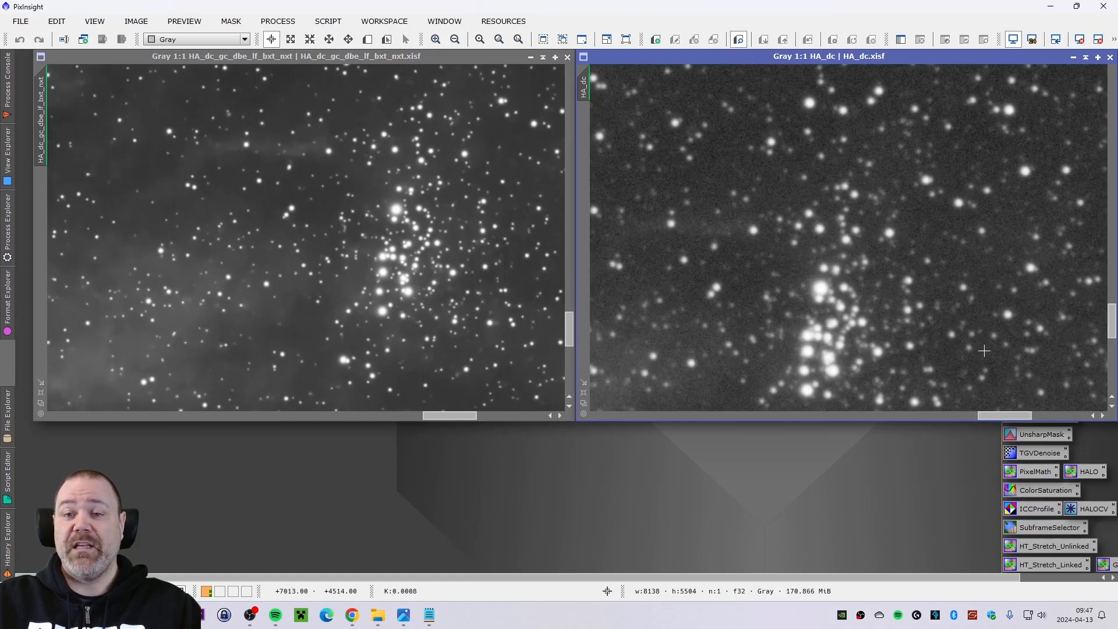
drag(1112, 331, 1112, 341)
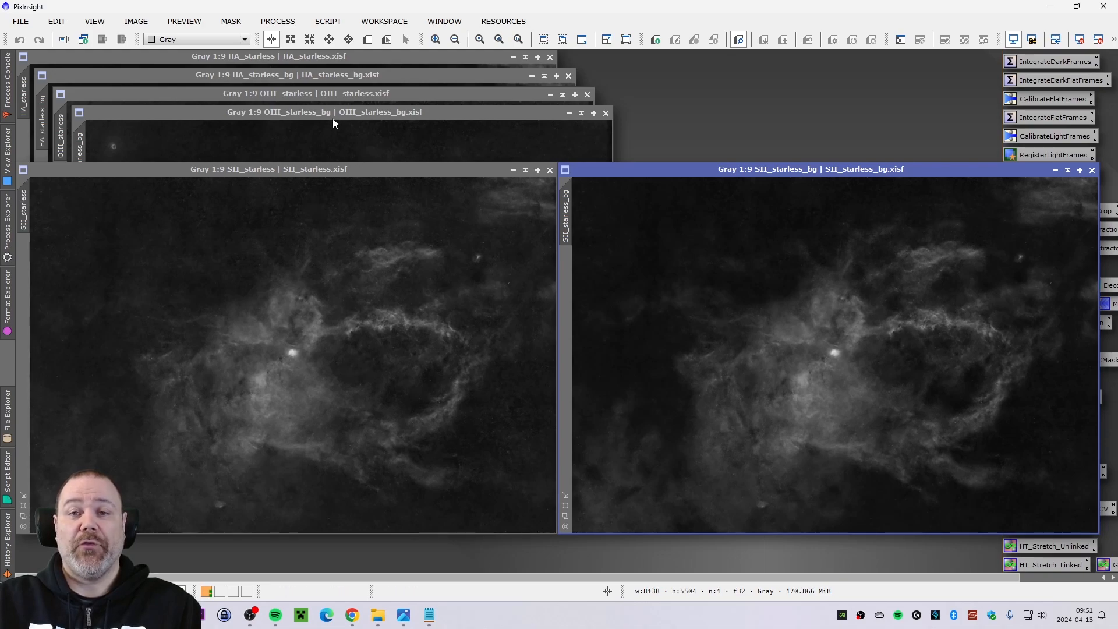
Compare OIII_starless with OIII_starless_bg side by side, followed by HA_starless with HA_starless_bg
drag(331, 113, 823, 169)
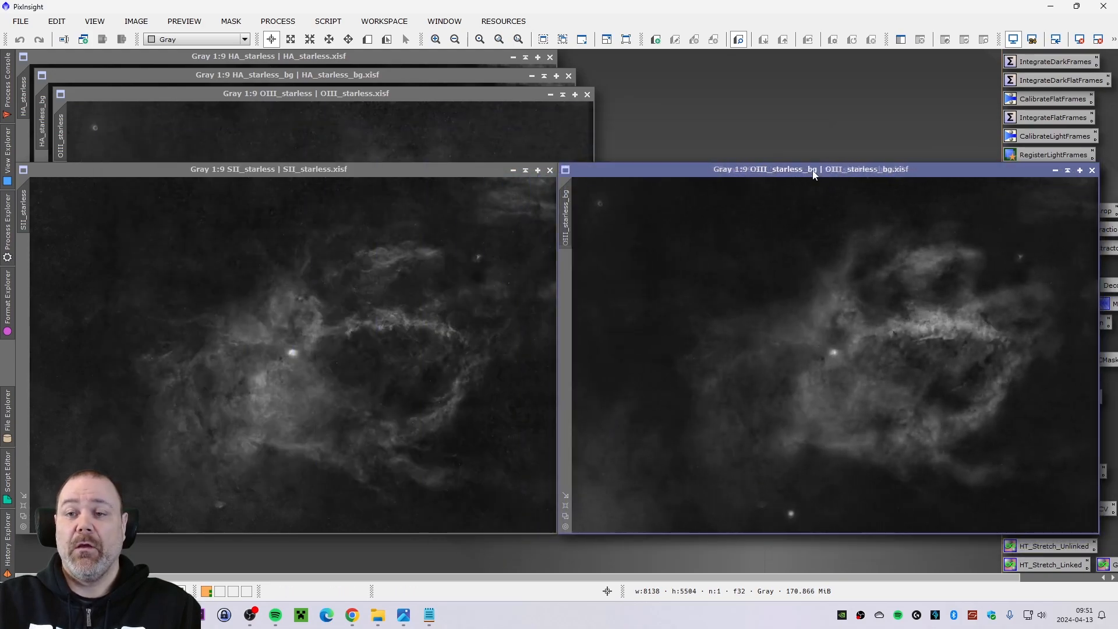
drag(442, 95, 397, 168)
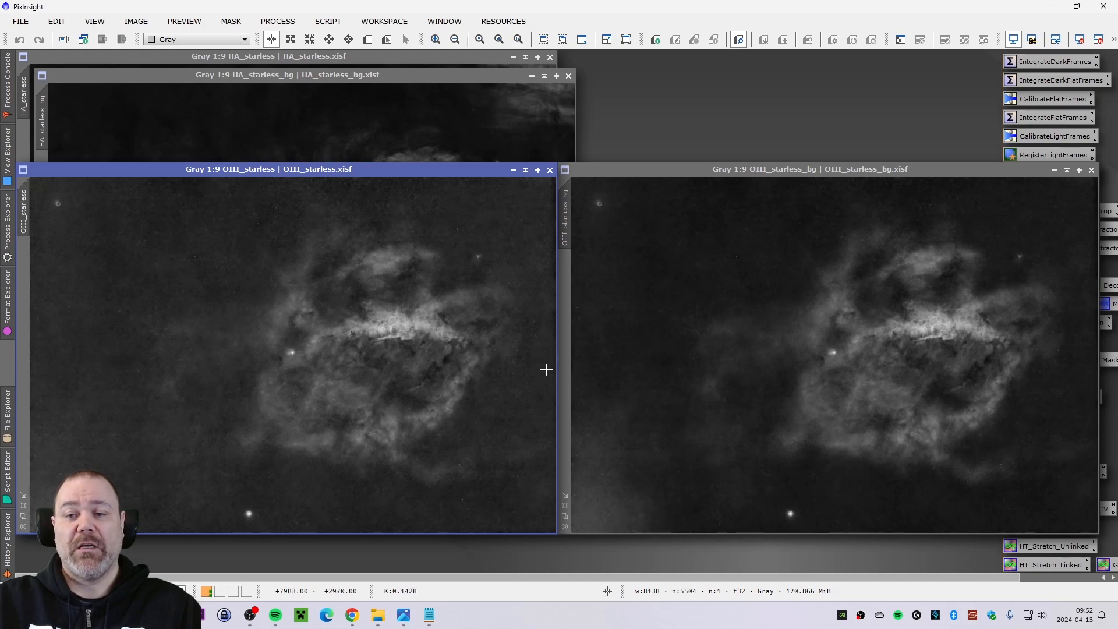
drag(306, 75, 827, 170)
drag(382, 58, 372, 173)
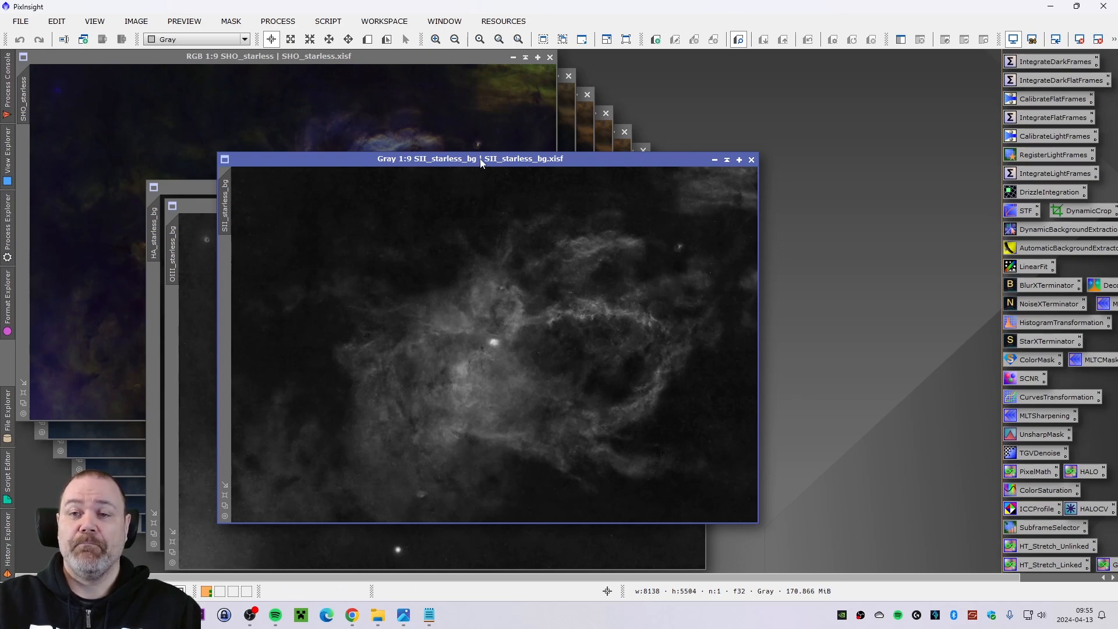
Open PixelMath beside SII_starless_bg and turn off the use of a single RGB/K expression
drag(481, 163, 460, 159)
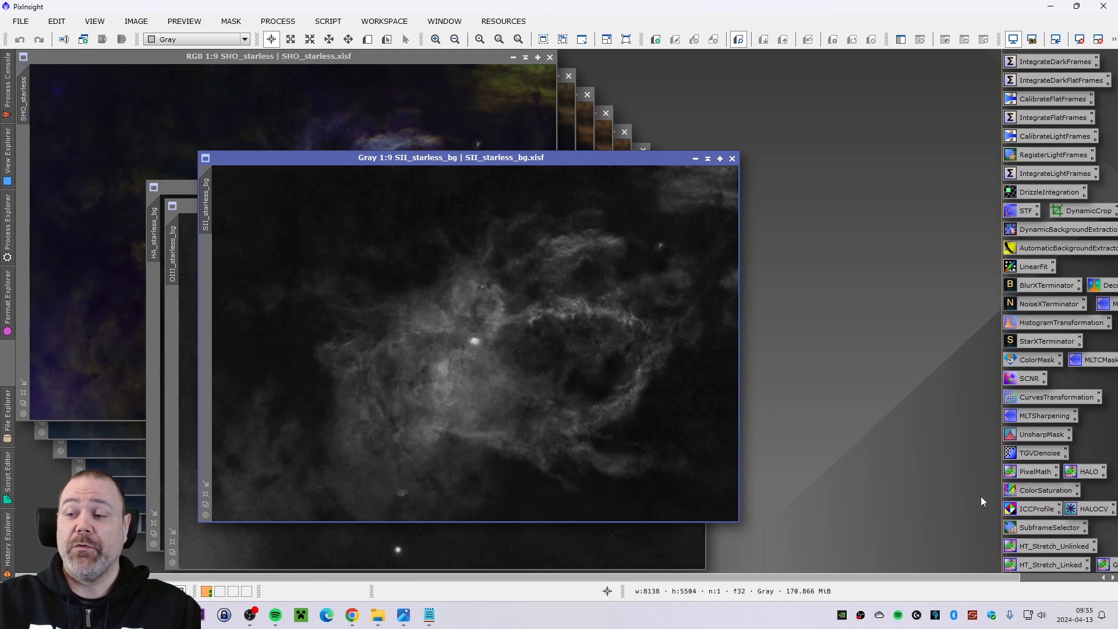
double_click(1029, 471)
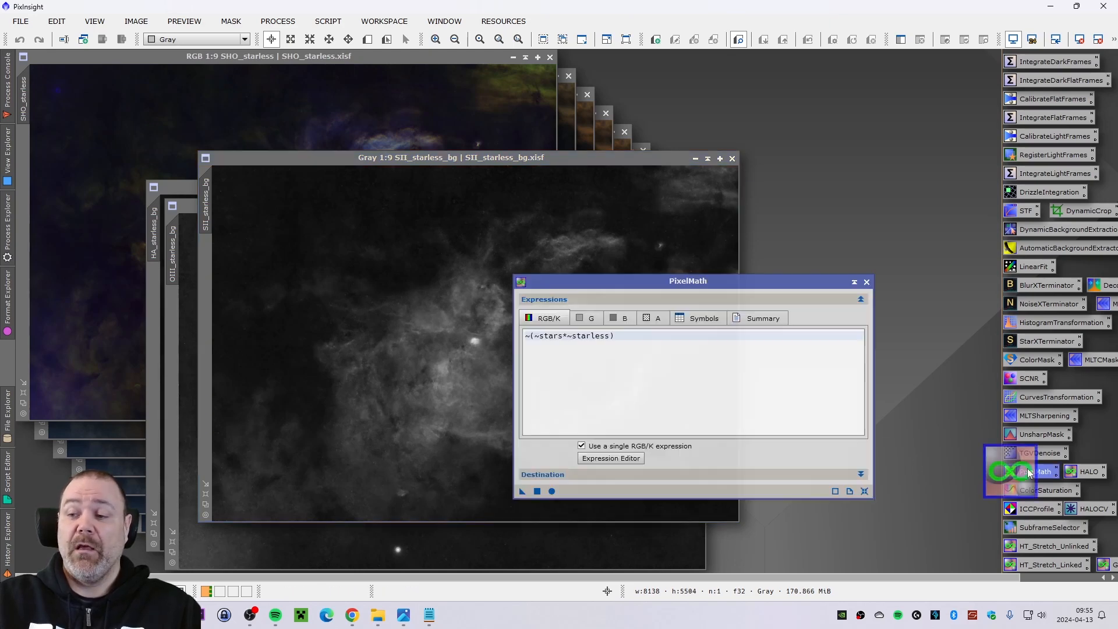
drag(711, 283, 803, 252)
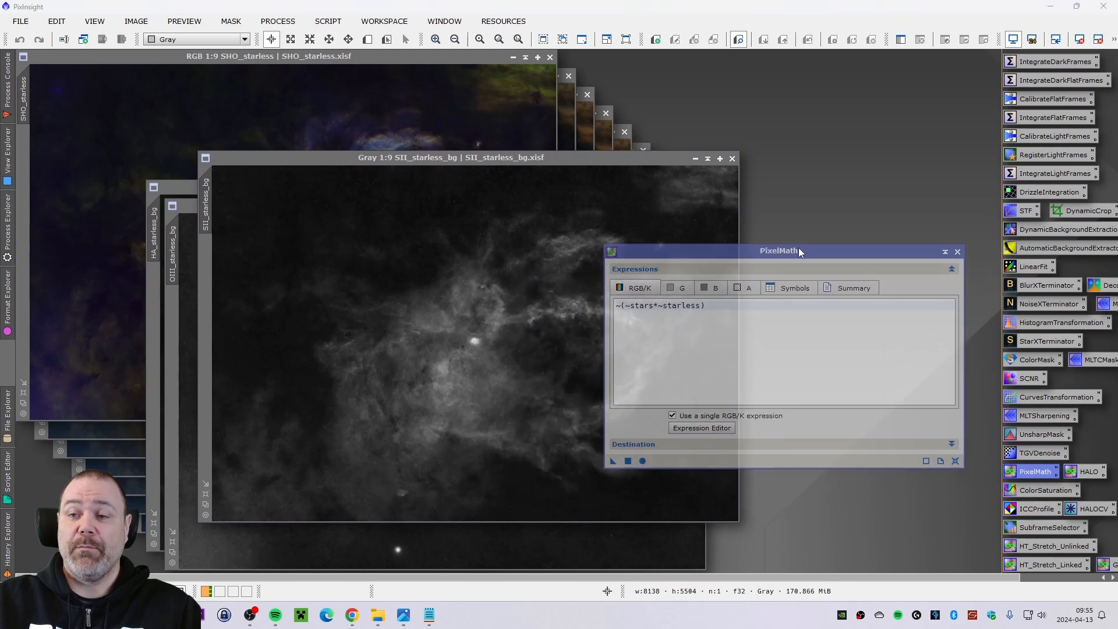
click(672, 416)
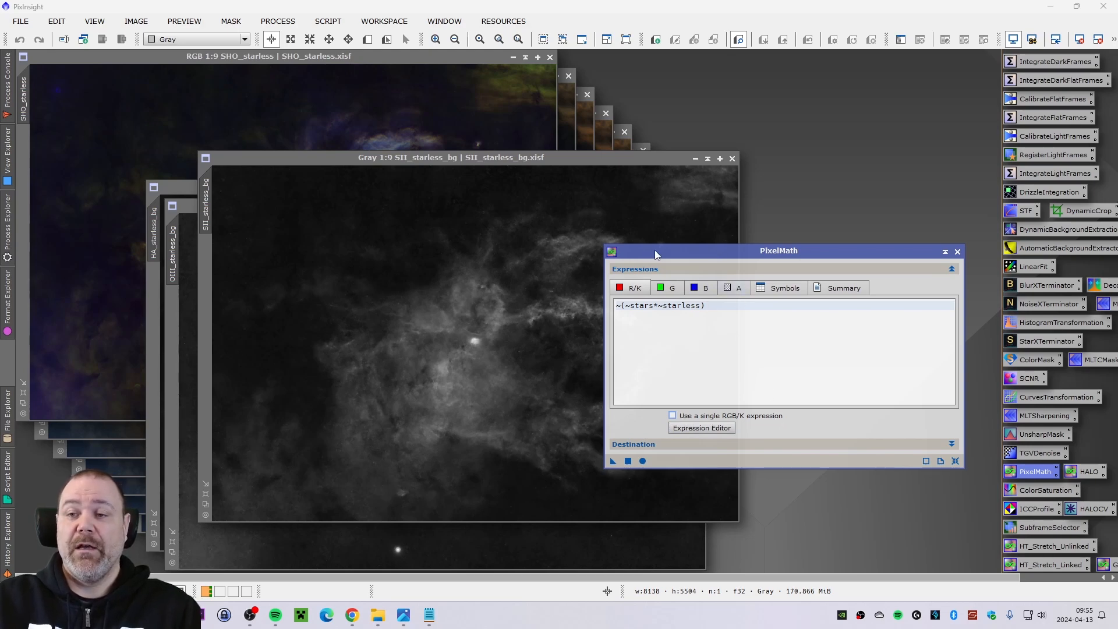
mouse_move(655, 250)
mouse_down()
mouse_move(679, 246)
mouse_move(670, 235)
mouse_up()
Replace the red channel expression in PixelMath with SII_starless_bg
click(750, 290)
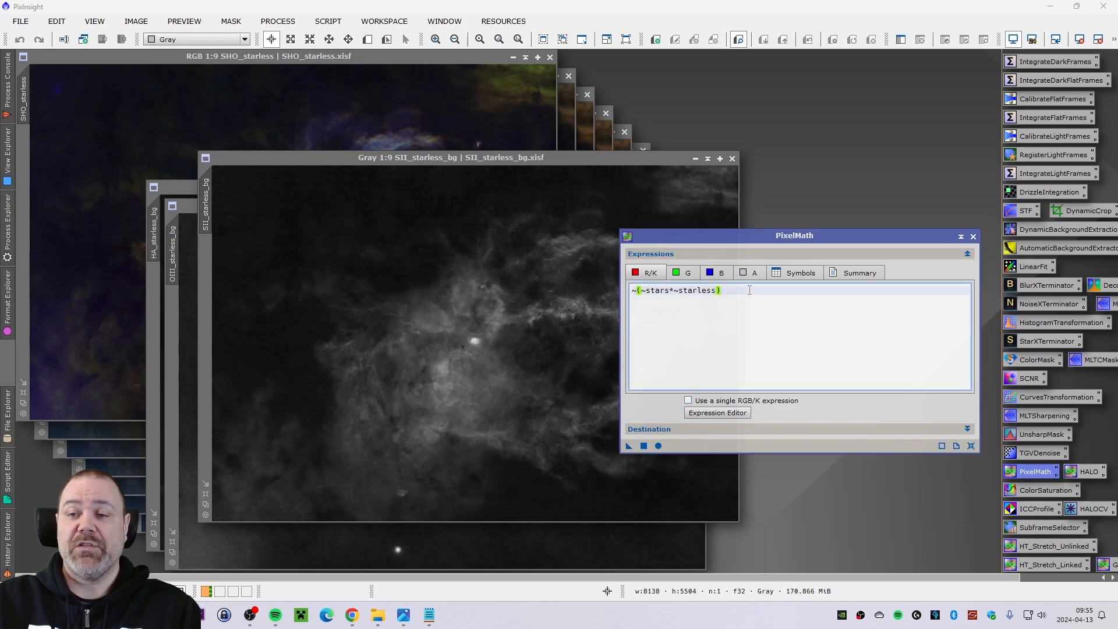
drag(750, 290, 608, 289)
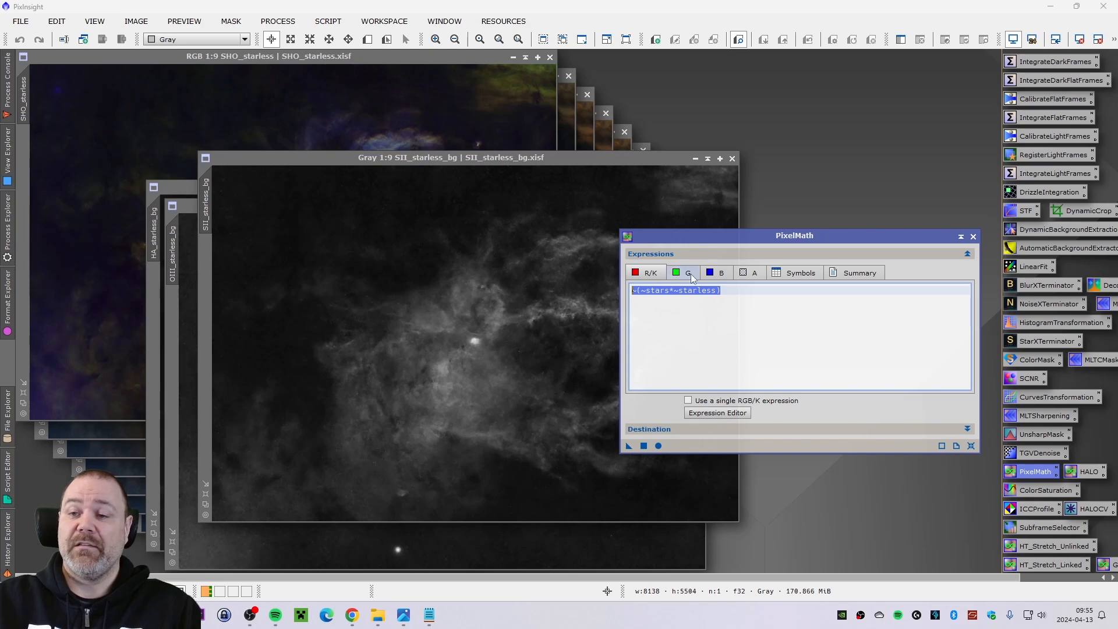
click(732, 289)
drag(733, 289, 630, 290)
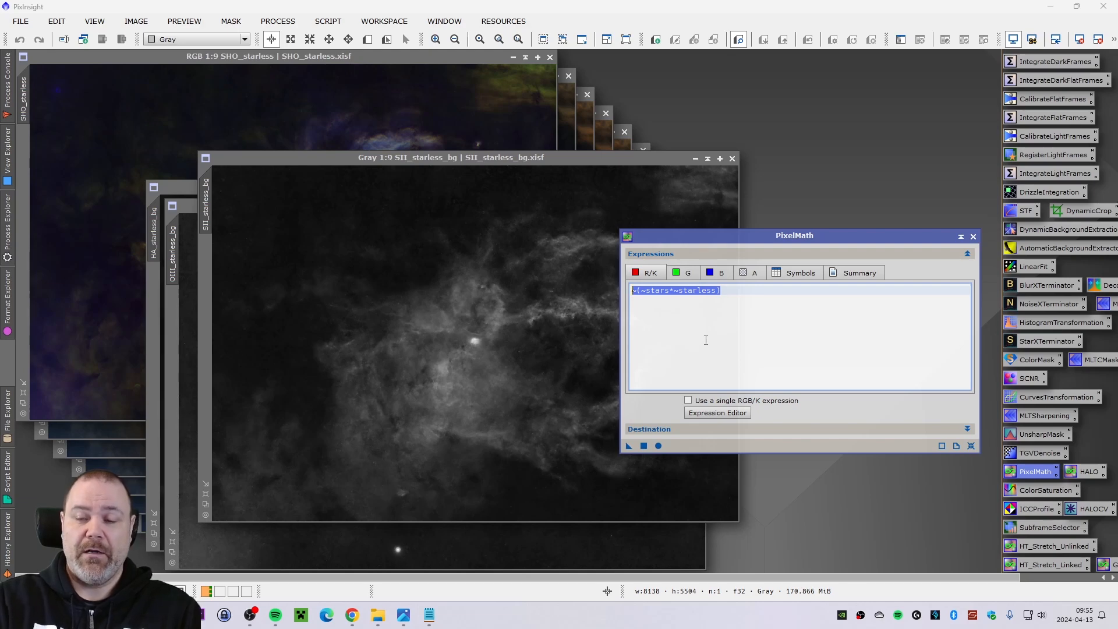
text(SII_starless)
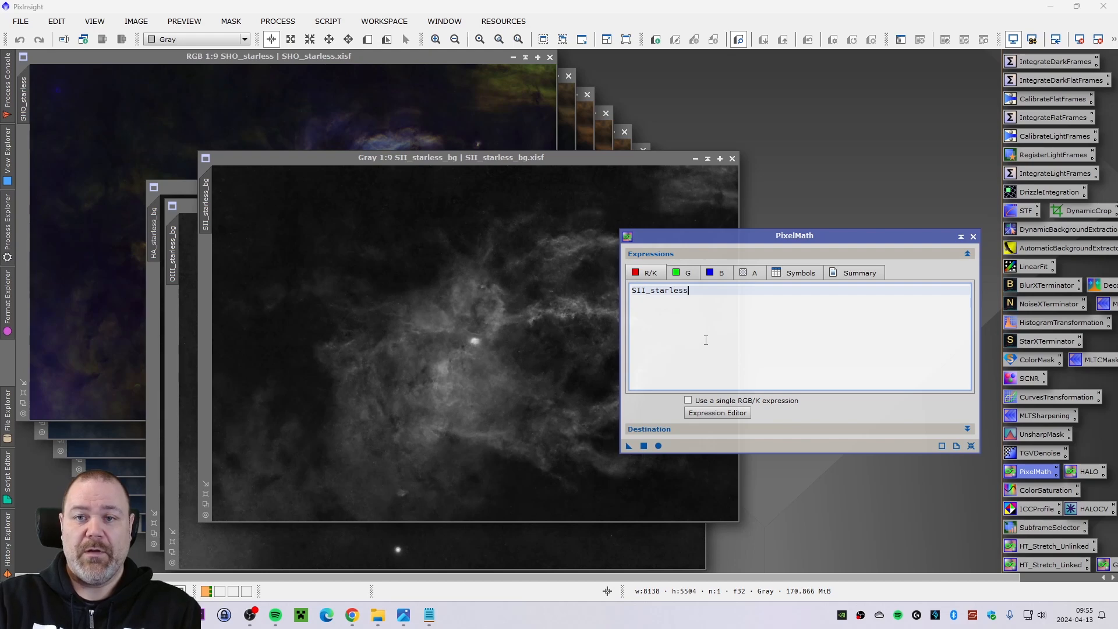
text(_bg)
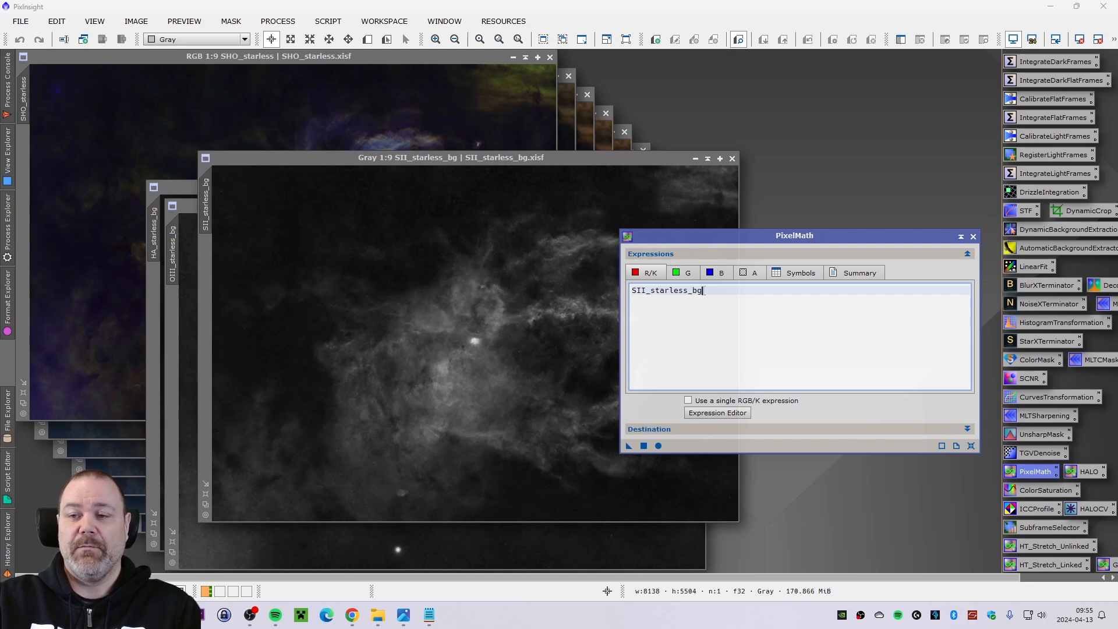
Copy the red expression to the green channel and change it to HA_starless_bg
double_click(636, 298)
key(ctrl+c)
click(686, 274)
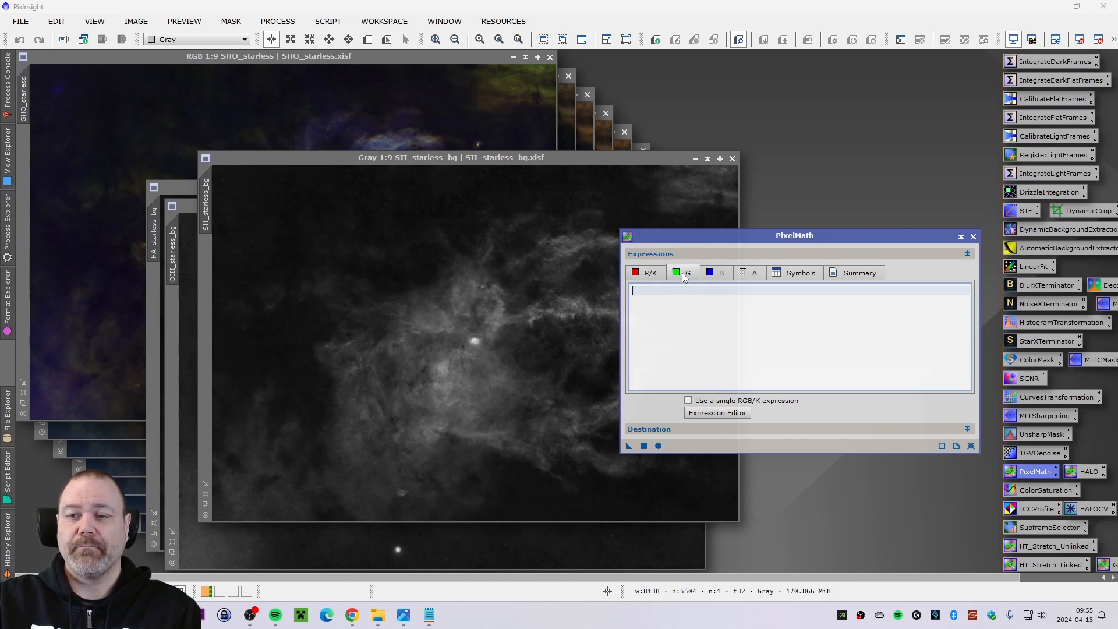
key(ctrl+v)
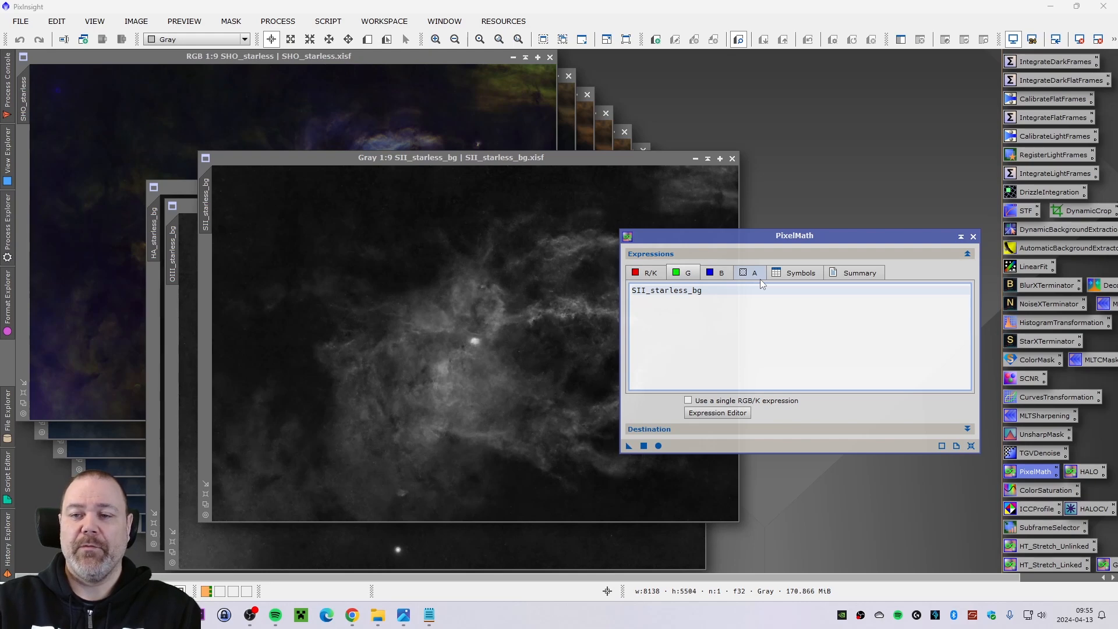
key(BackSpace)
key(BackSpace)
key(BackSpace)
text(HA)
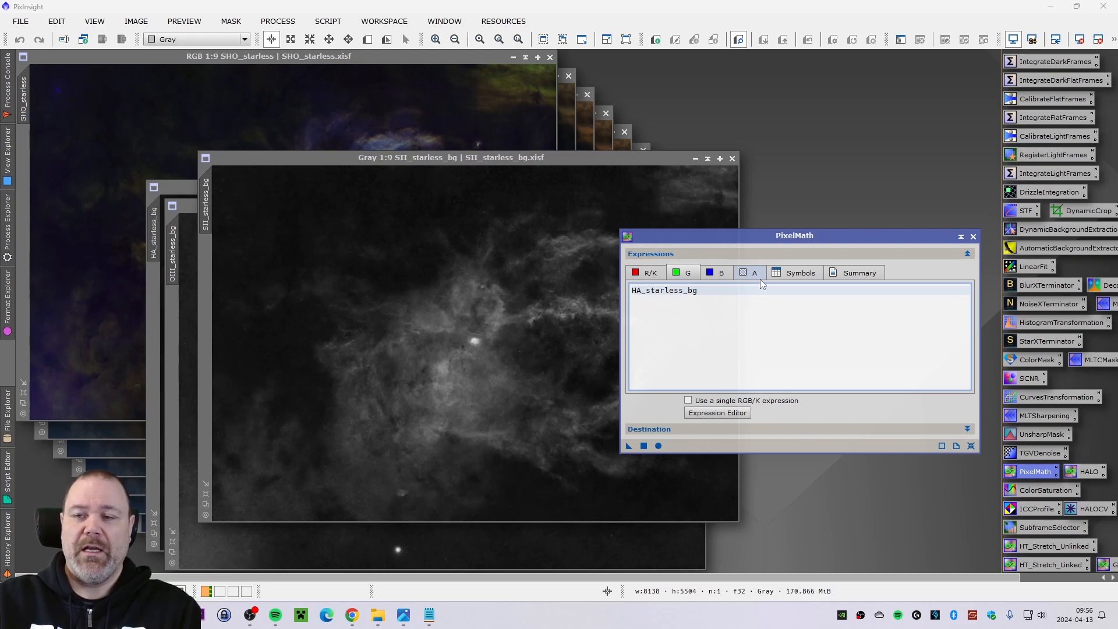
Reuse the copied expression for the blue channel and change it to OIII_starless_bg
click(719, 274)
key(ctrl+v)
drag(647, 291, 612, 291)
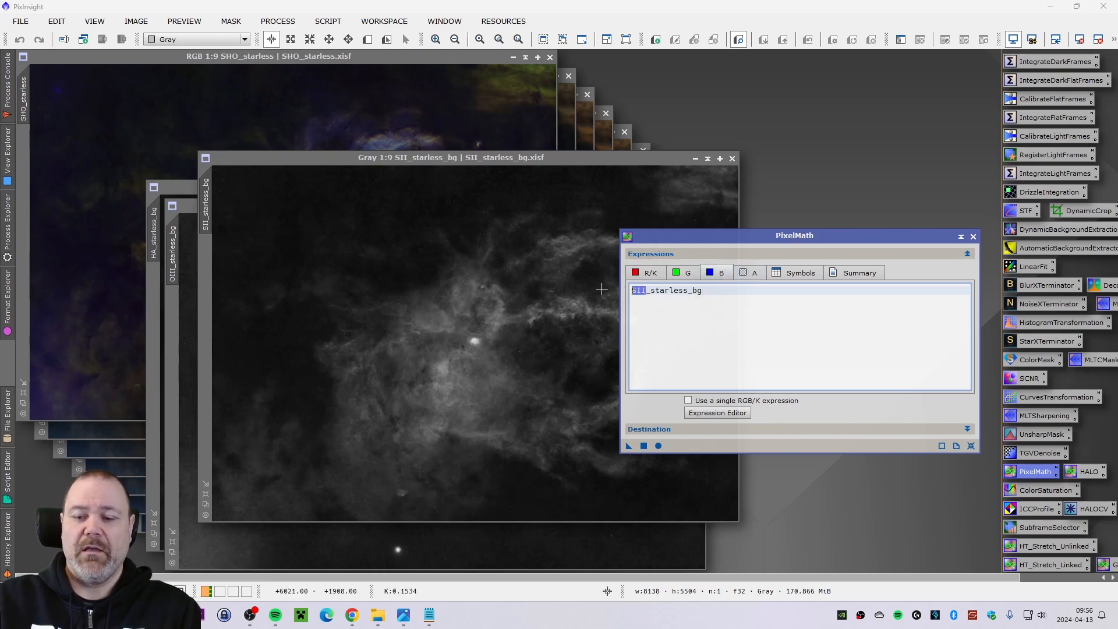
key(BackSpace)
text(OIII)
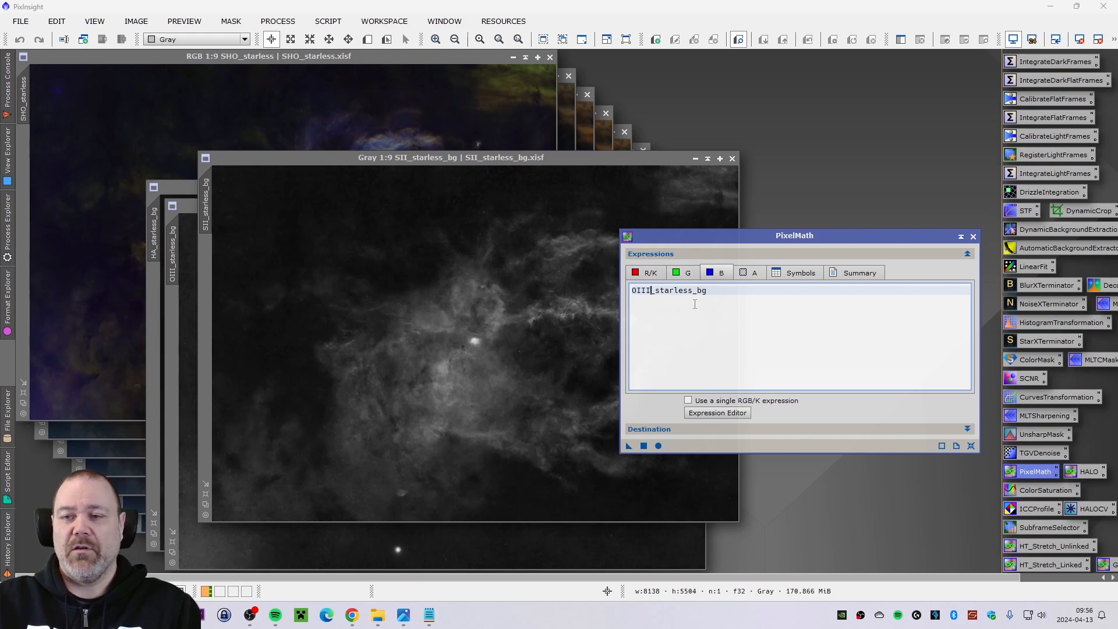
Run PixelMath to combine the three starless channels into a new SHO colour image, and close PixelMath
click(659, 447)
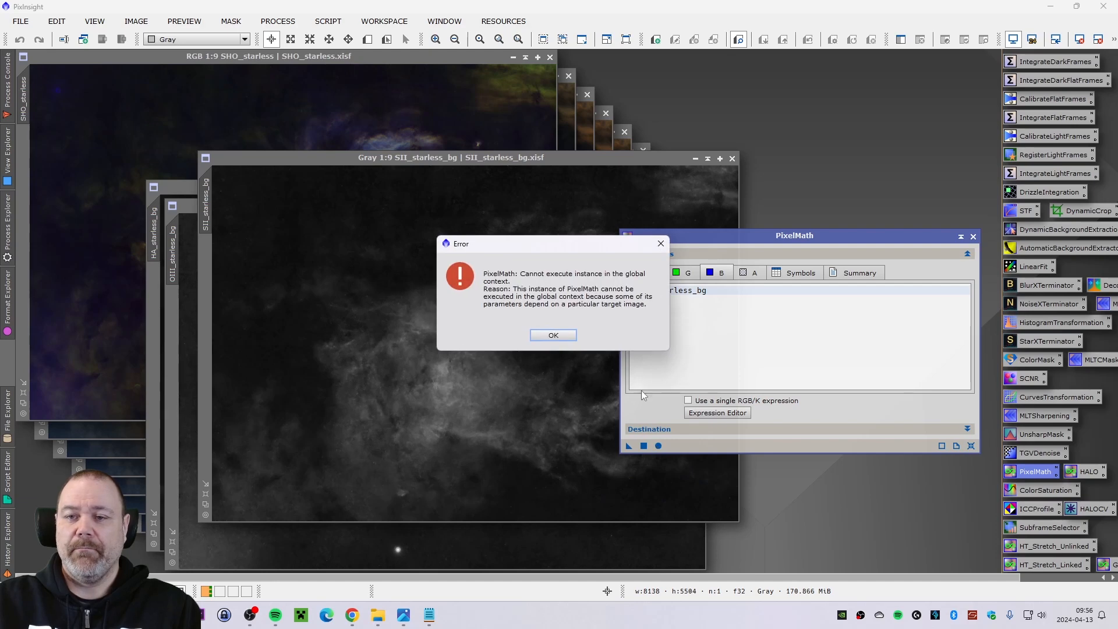
click(565, 335)
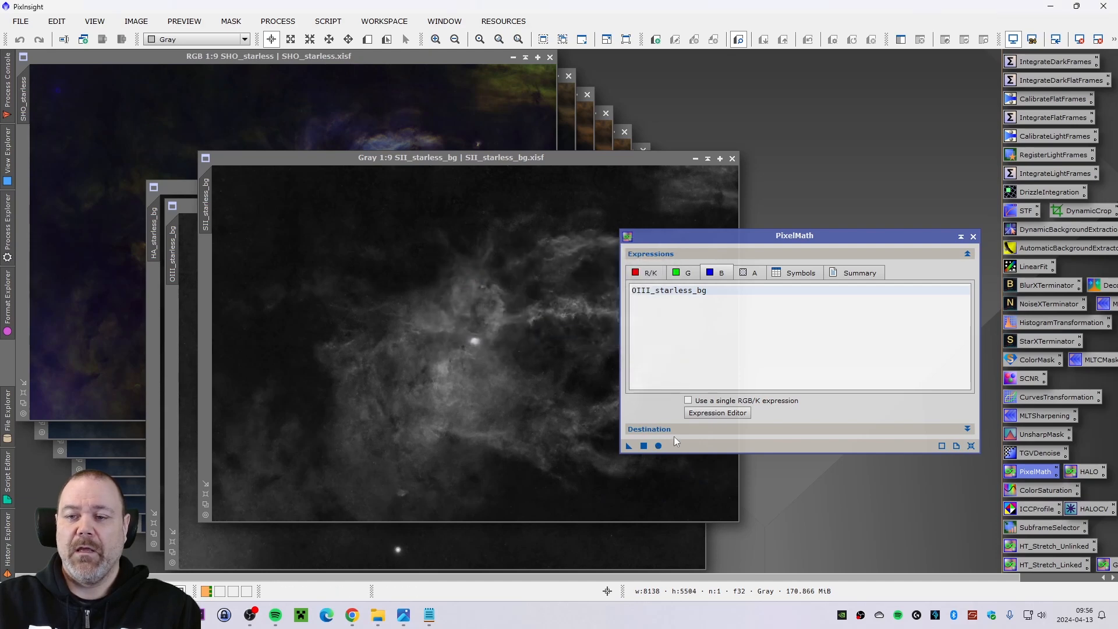
click(643, 446)
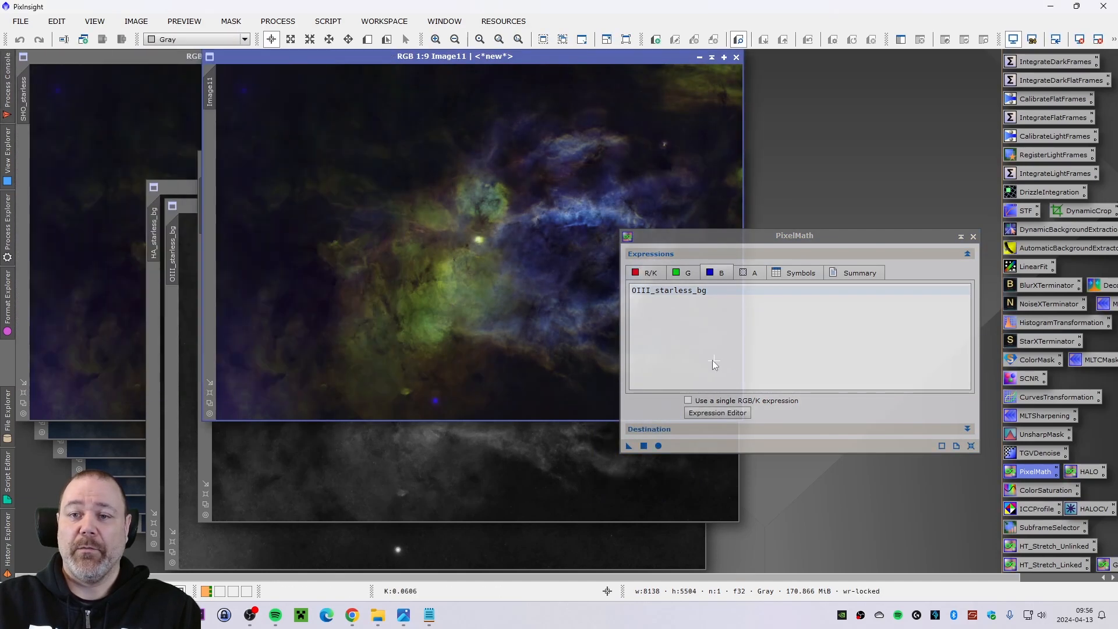
click(973, 236)
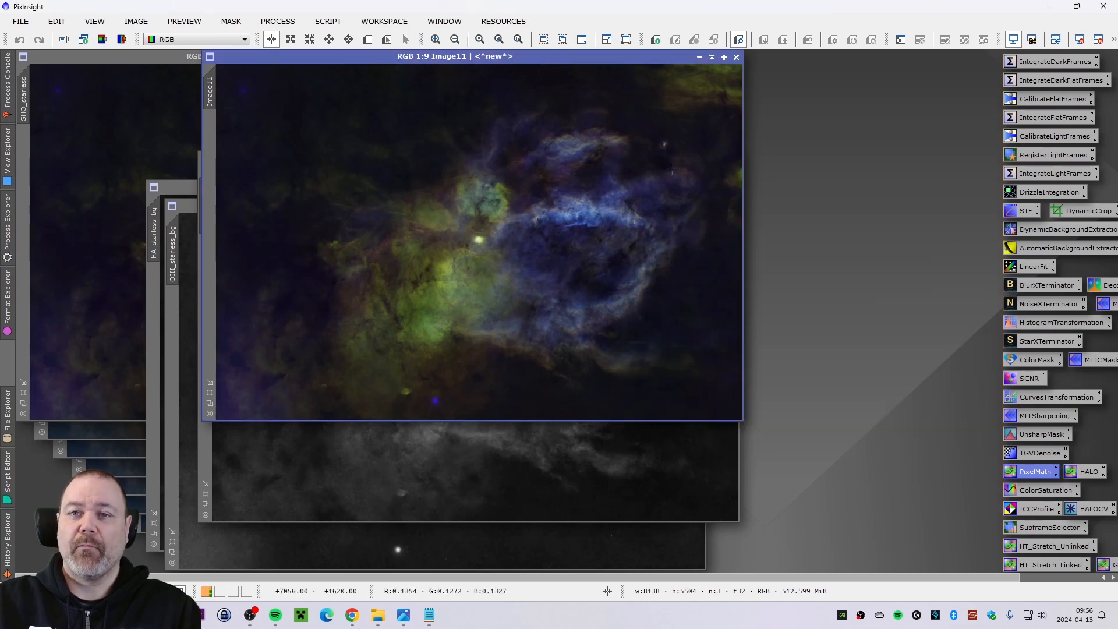
drag(480, 60, 465, 109)
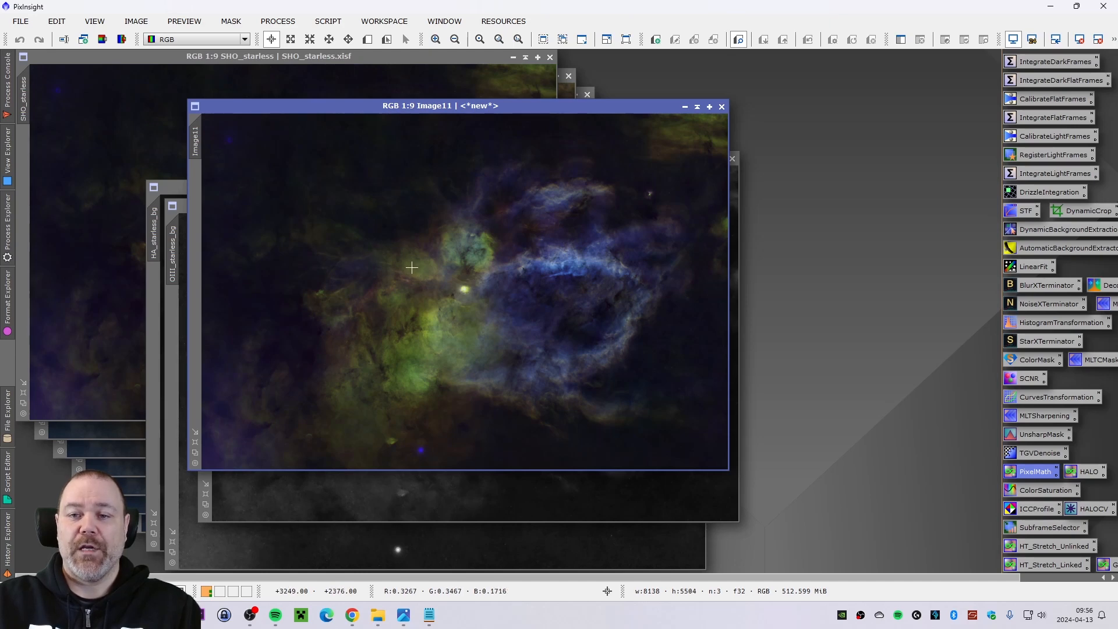
Close the newly combined colour image and the SII, OIII and HA starless_bg images
click(722, 107)
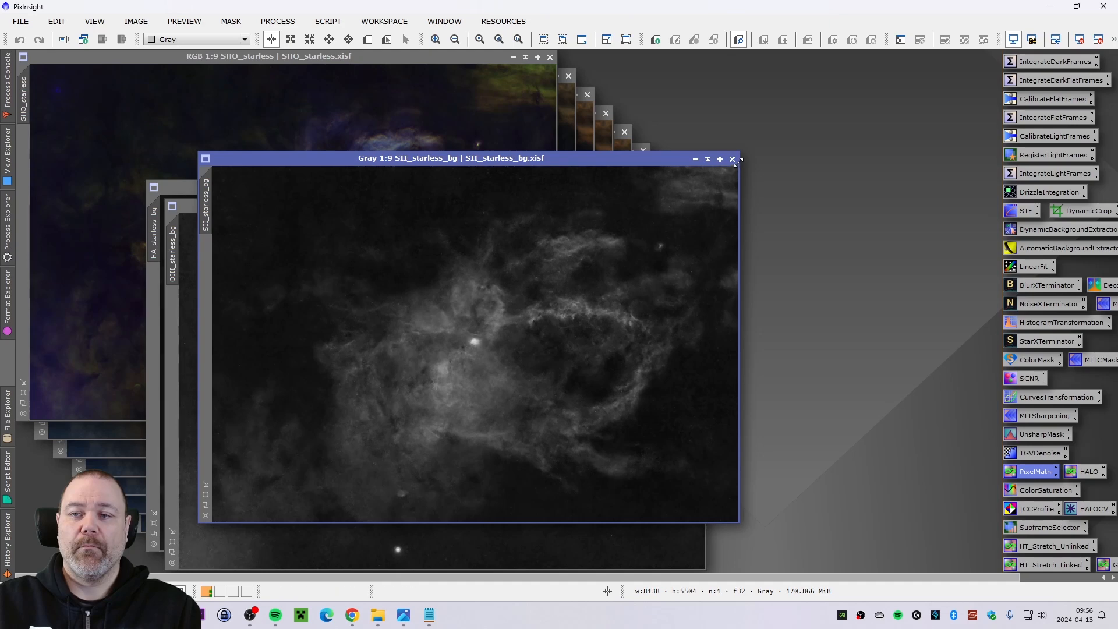
click(733, 157)
click(699, 206)
click(680, 187)
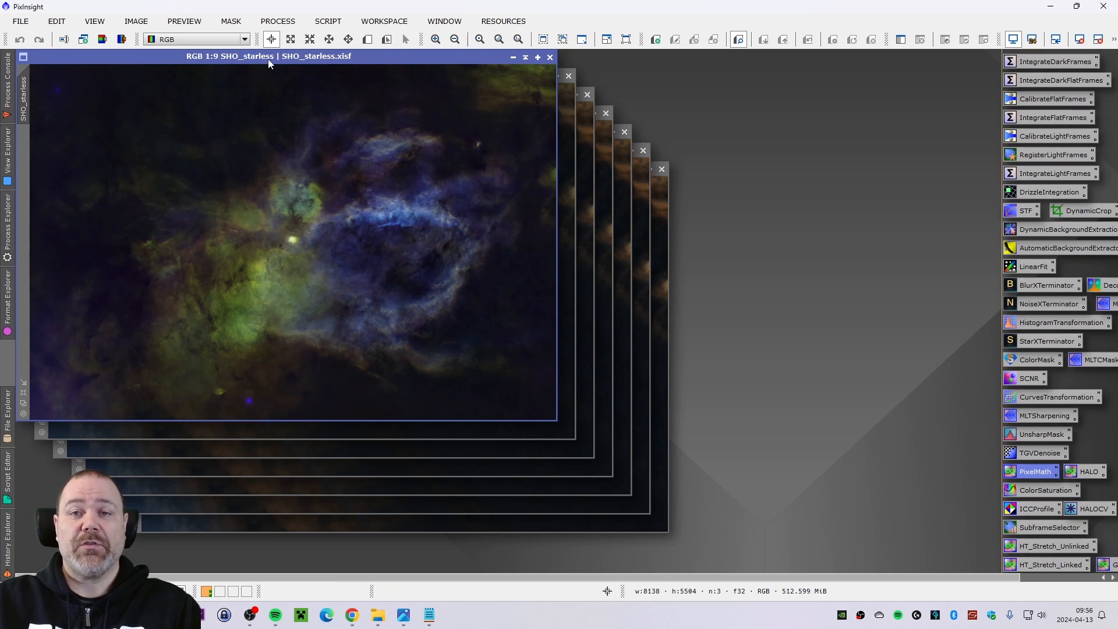
Compare SHO_starless with SHO_starless_scnr side by side, and place SHO_starless_scnr for comparison with SHO_starless_scnr_color
drag(264, 60, 825, 62)
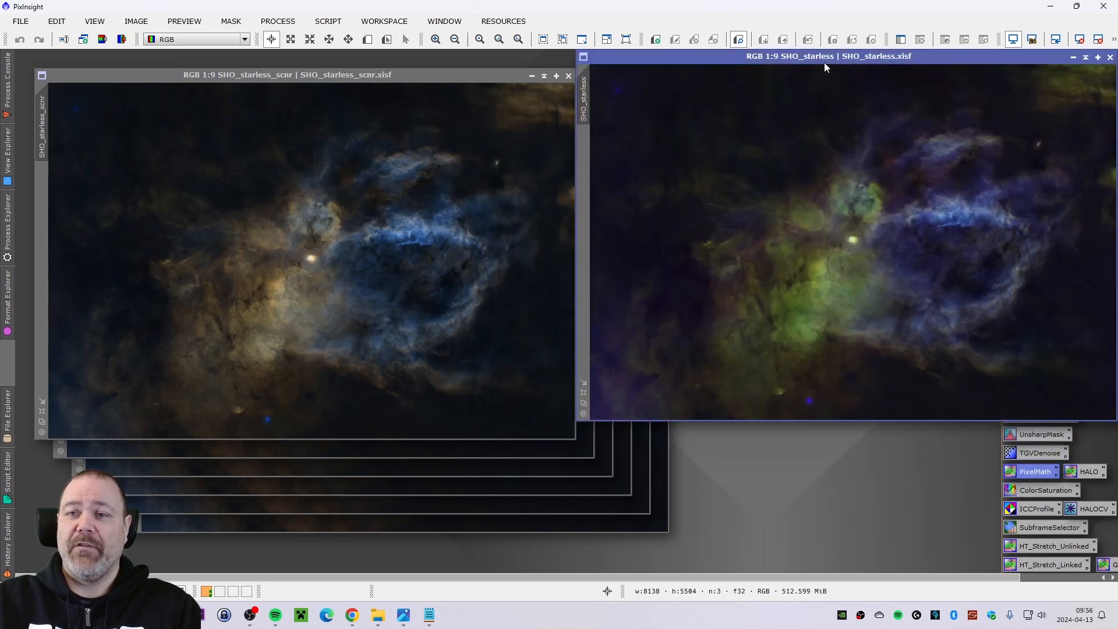
drag(481, 79, 472, 57)
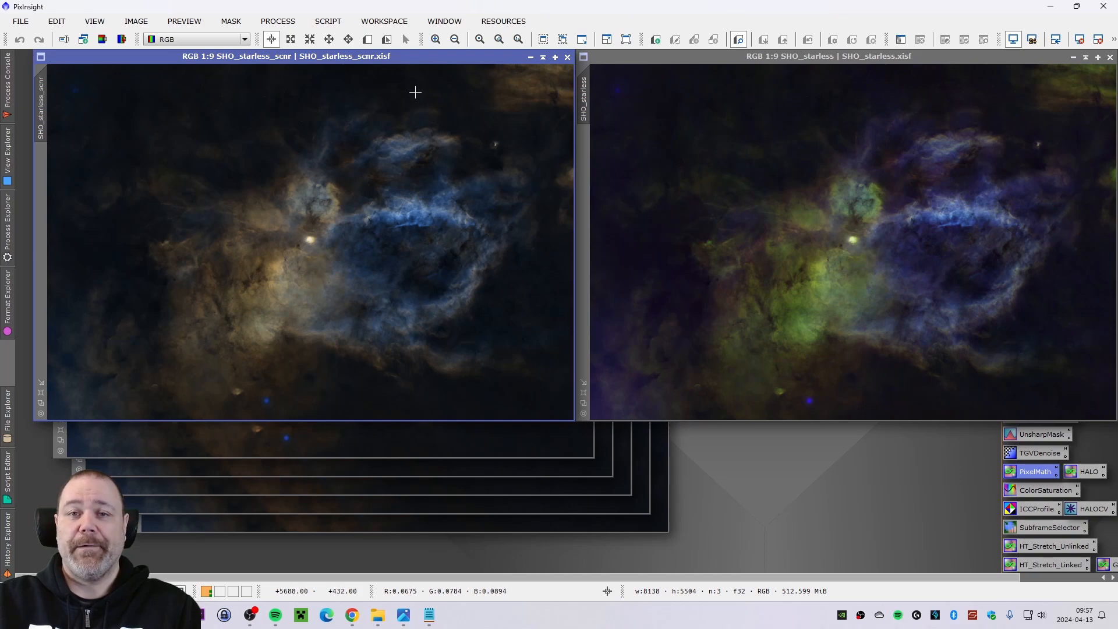
drag(309, 60, 854, 57)
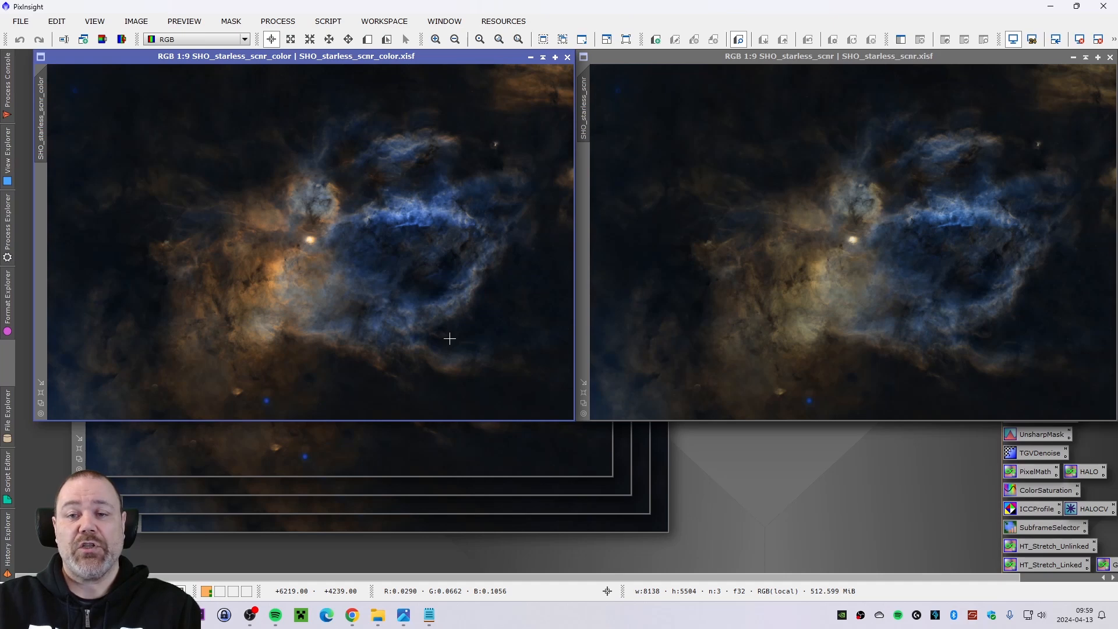
Open the SelectiveColorCorrection script on SHO_starless_scnr_color, review its mask choices with the Red mask, and exit without applying changes
click(328, 25)
mouse_move(384, 186)
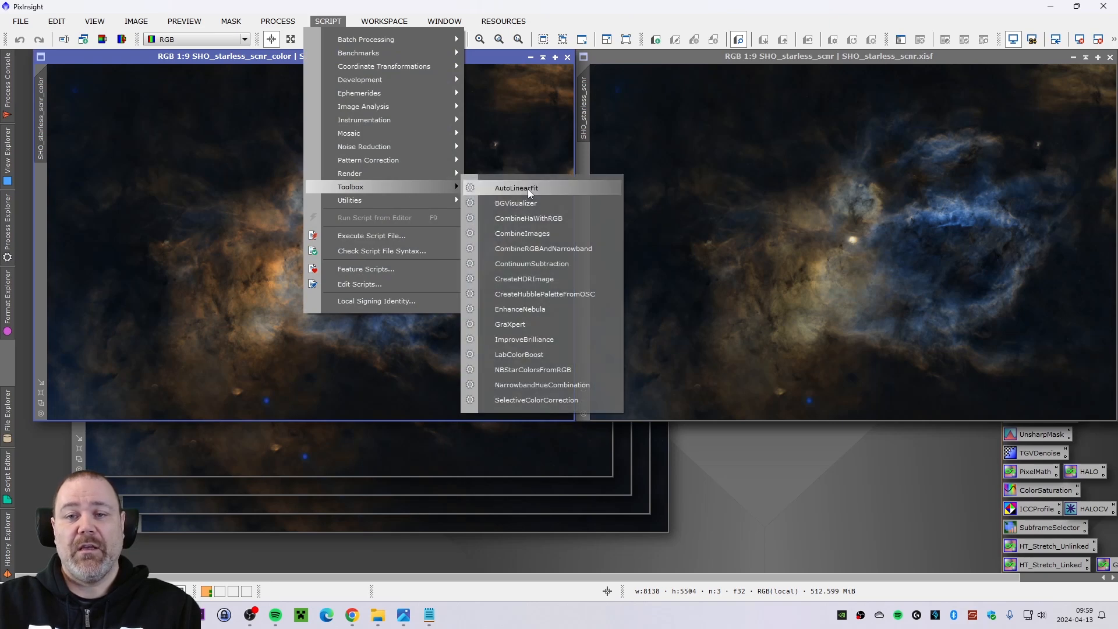
click(530, 402)
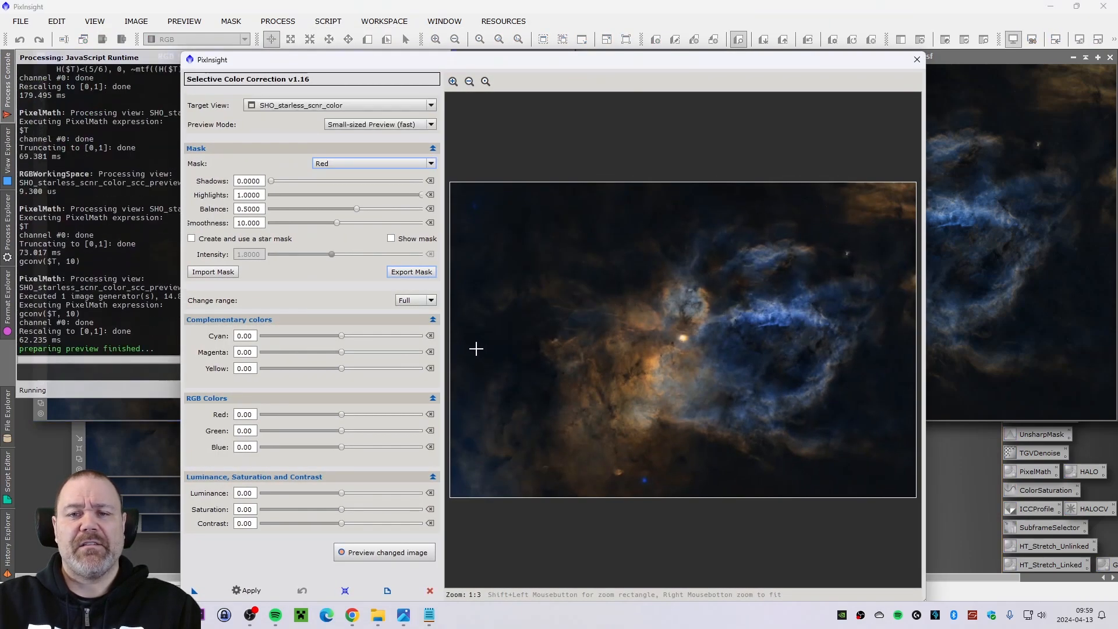
drag(534, 61, 434, 33)
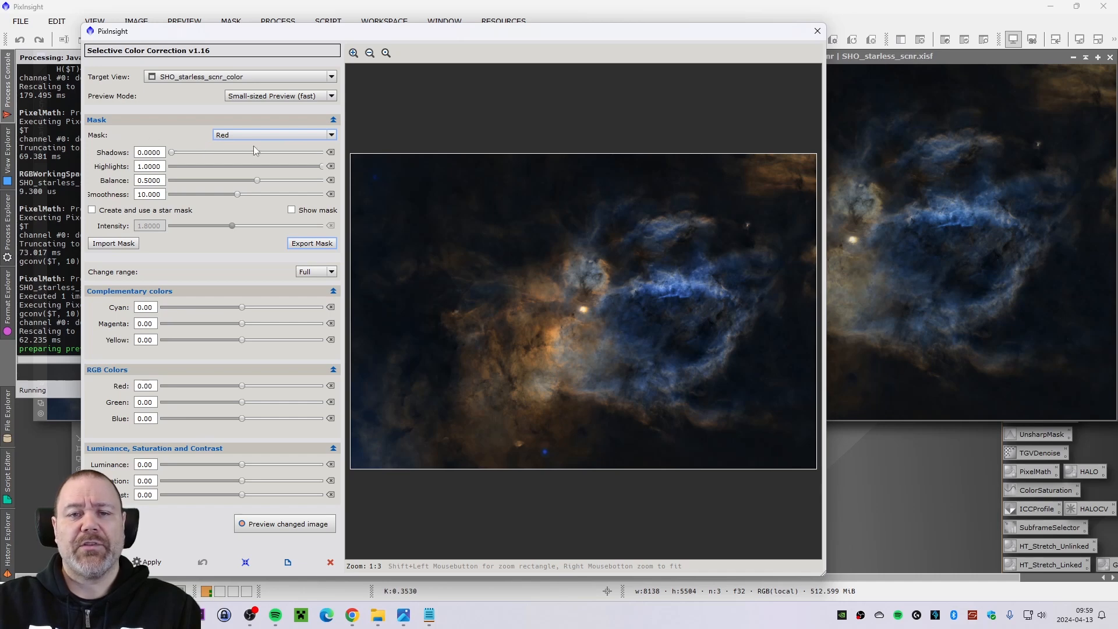
click(332, 135)
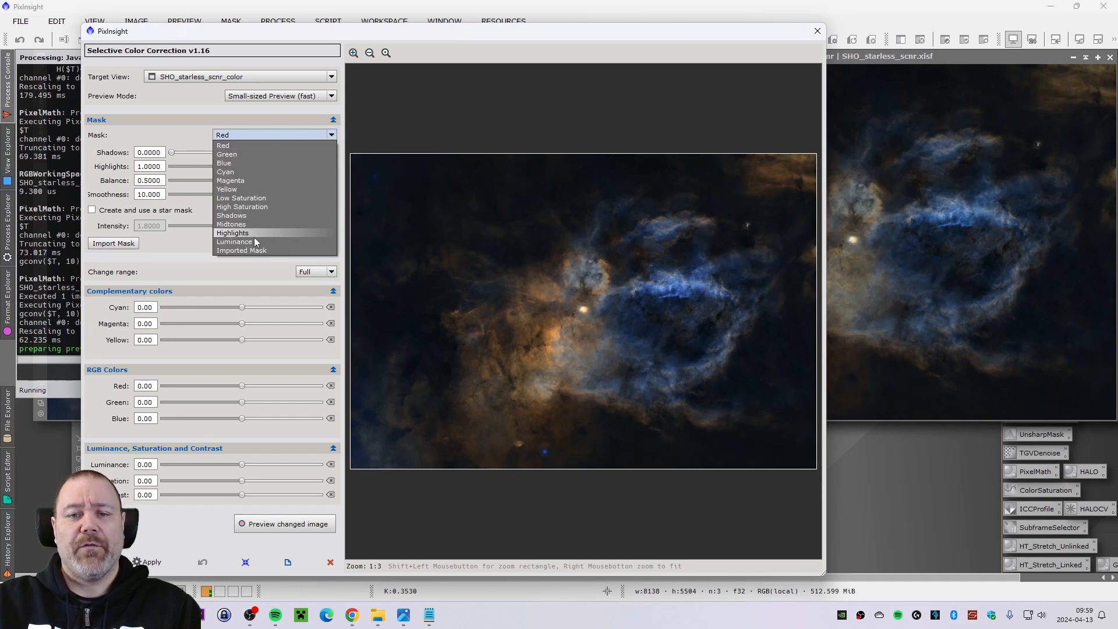
click(242, 145)
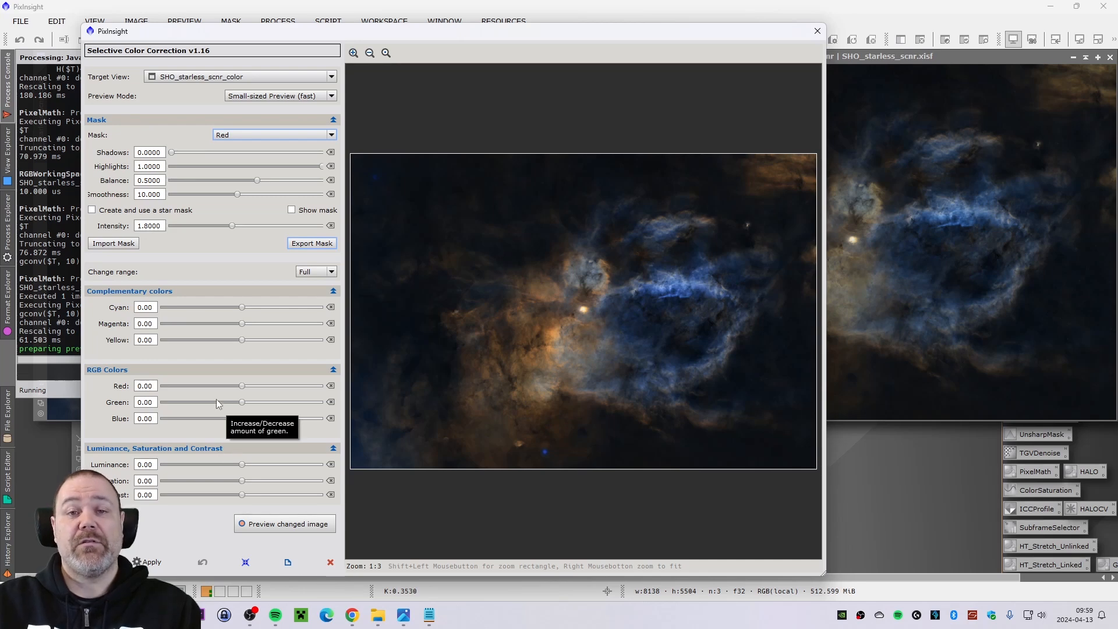
click(307, 136)
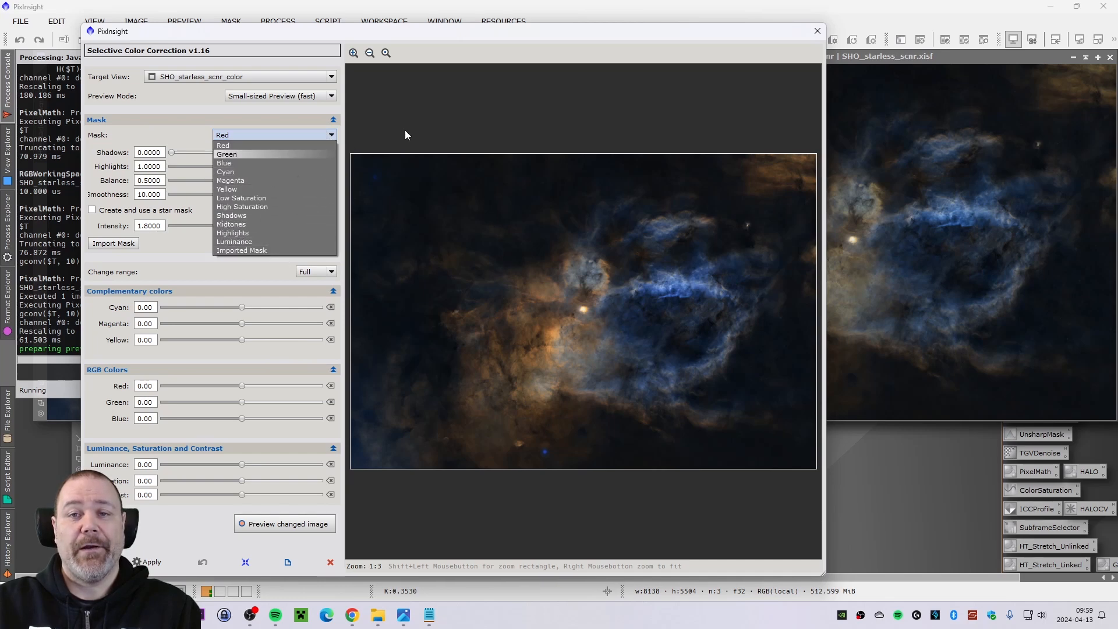
click(818, 32)
click(818, 31)
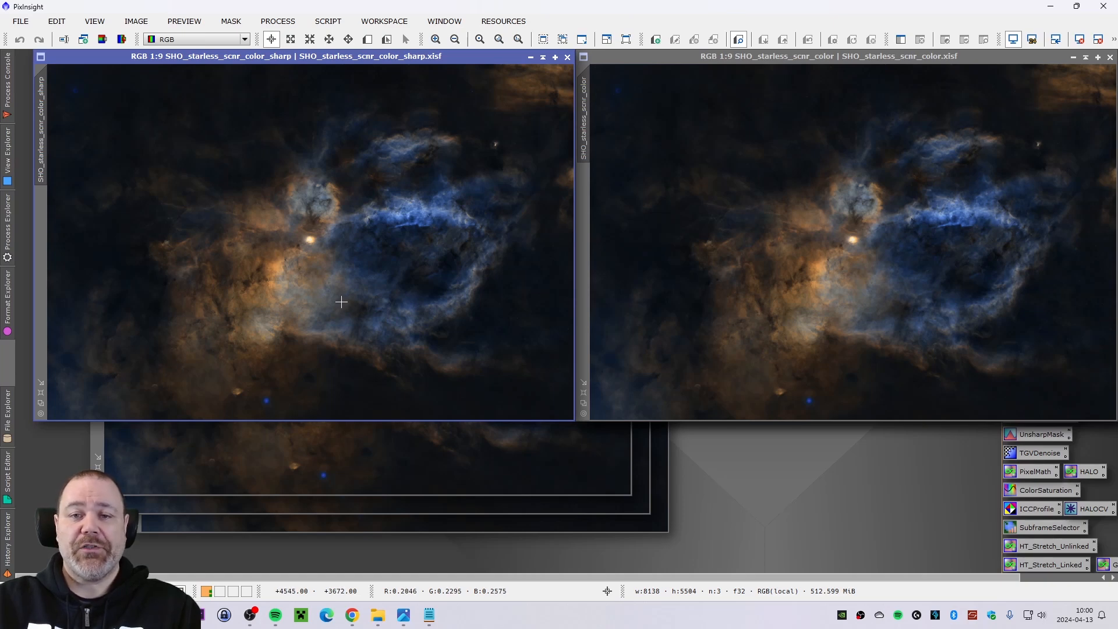
Compare SHO_starless_scnr_color_sharp with SHO_starless_scnr_color at 1:1 on the bright blue cloud, aligning both views to the same area
scroll(431, 218, up, 1)
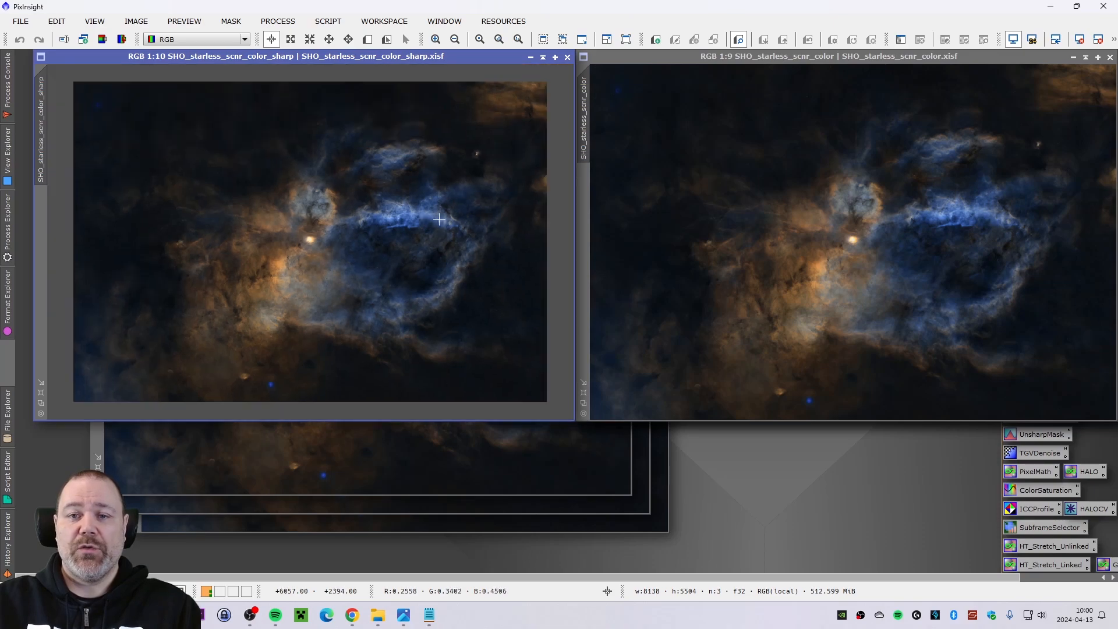
scroll(412, 216, up, 7)
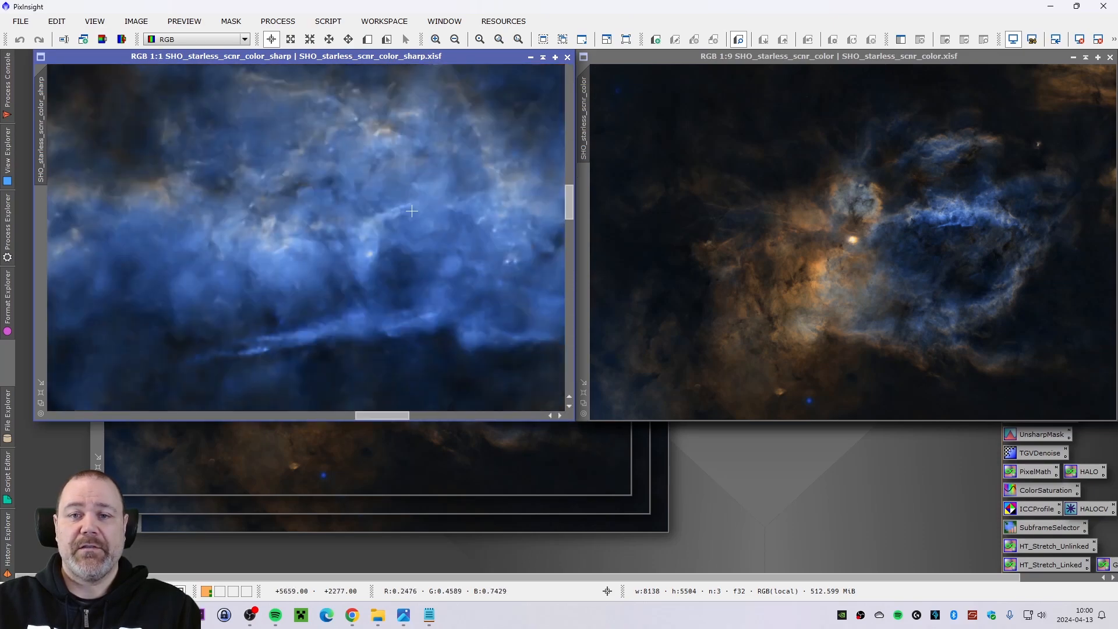
scroll(884, 201, up, 10)
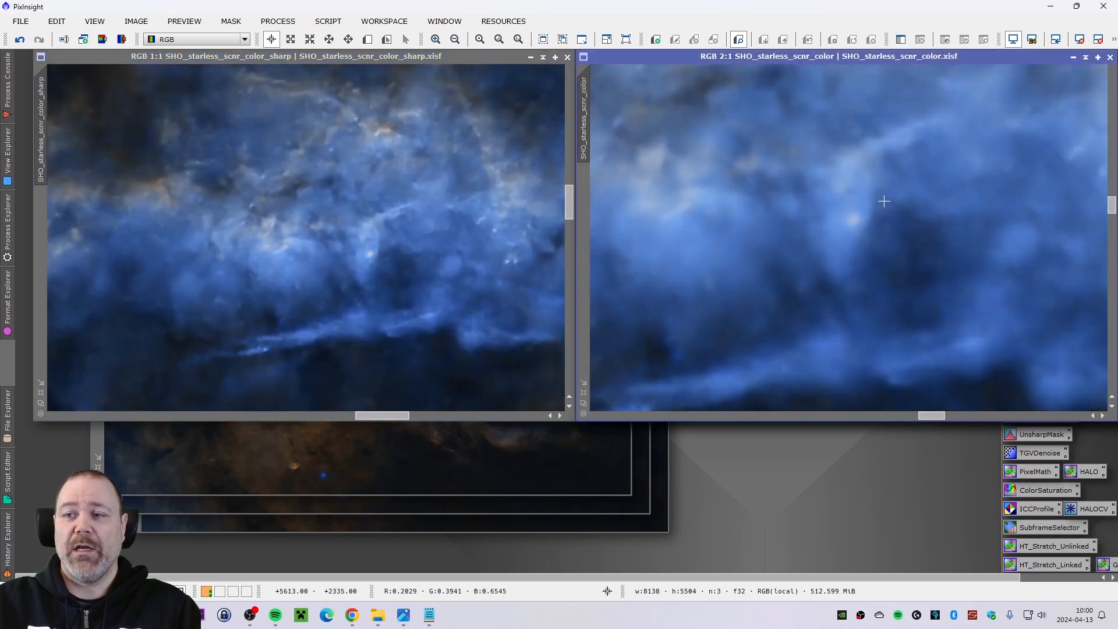
scroll(862, 199, down, 1)
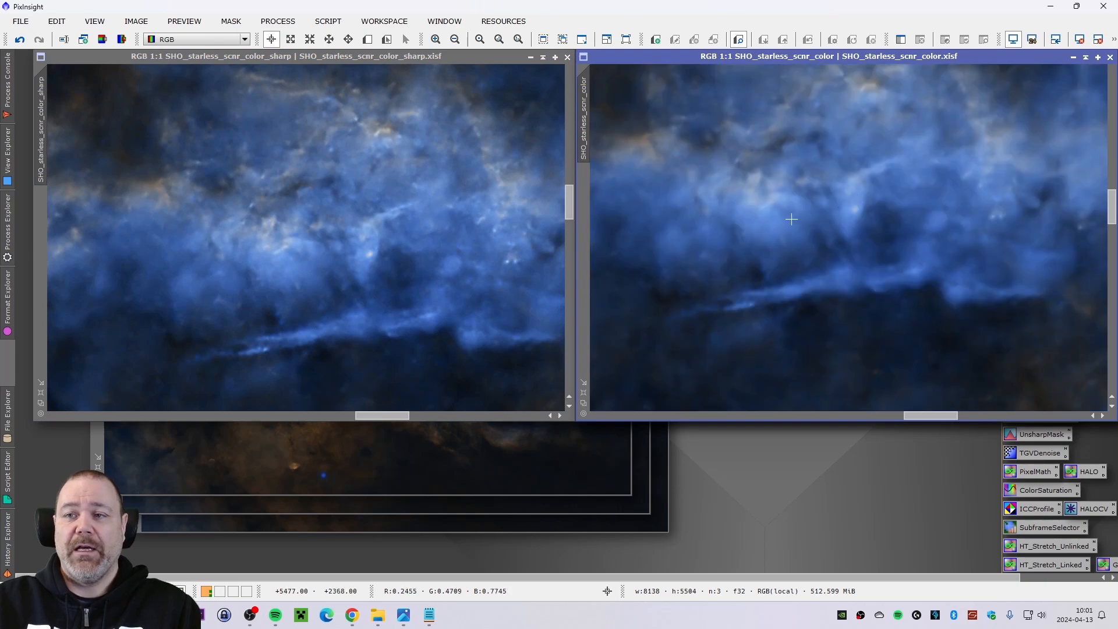
drag(1113, 214, 1113, 207)
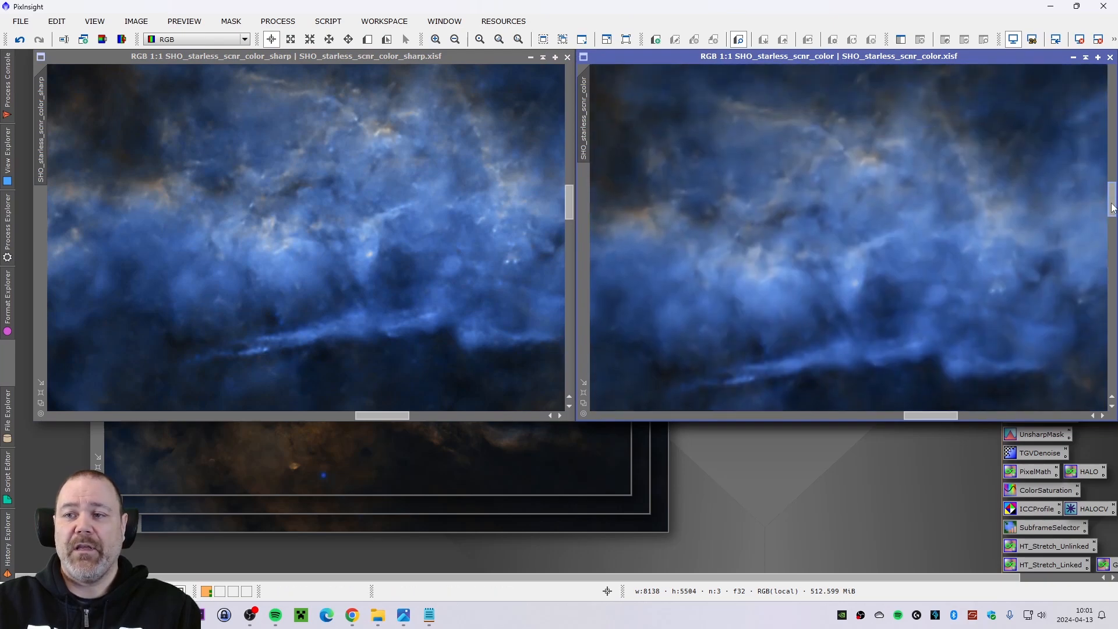
drag(569, 214, 572, 206)
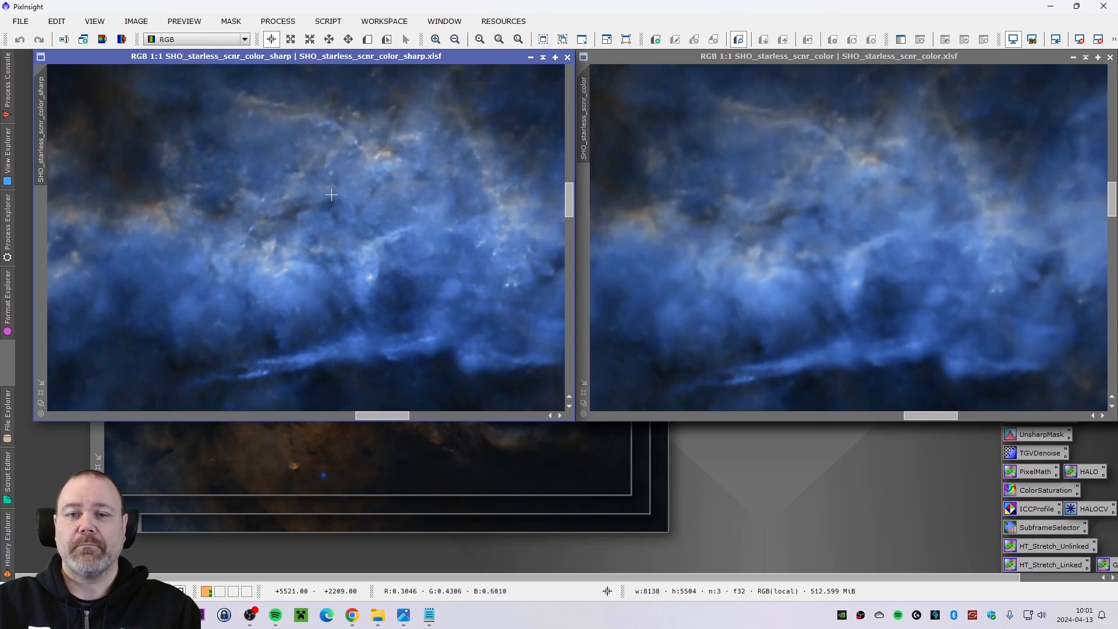
Compare the sharpened and unsharpened images at 1:2 around the blue cloud, and return both to the full nebula view
scroll(332, 195, down, 1)
scroll(361, 199, up, 2)
scroll(878, 235, up, 1)
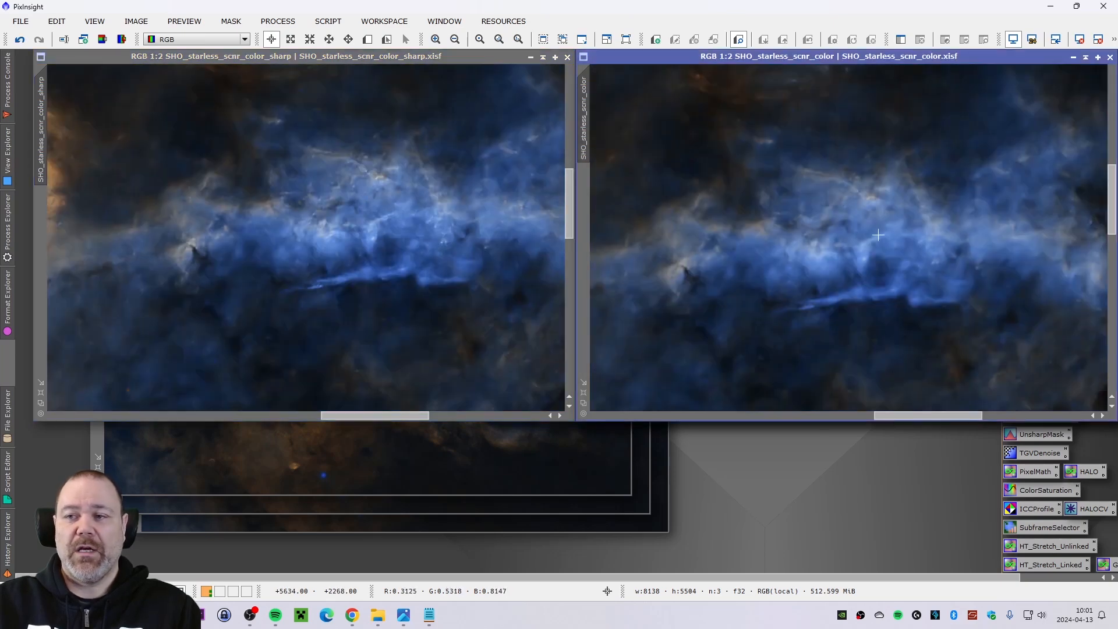
scroll(878, 235, up, 1)
scroll(911, 239, down, 1)
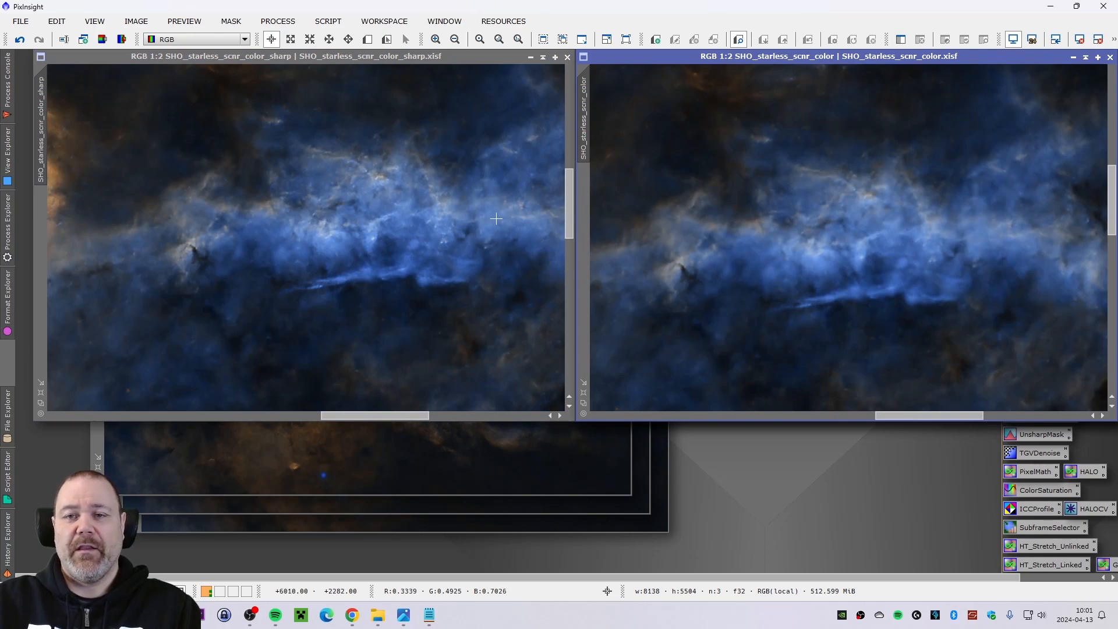
scroll(473, 227, up, 1)
scroll(473, 227, up, 6)
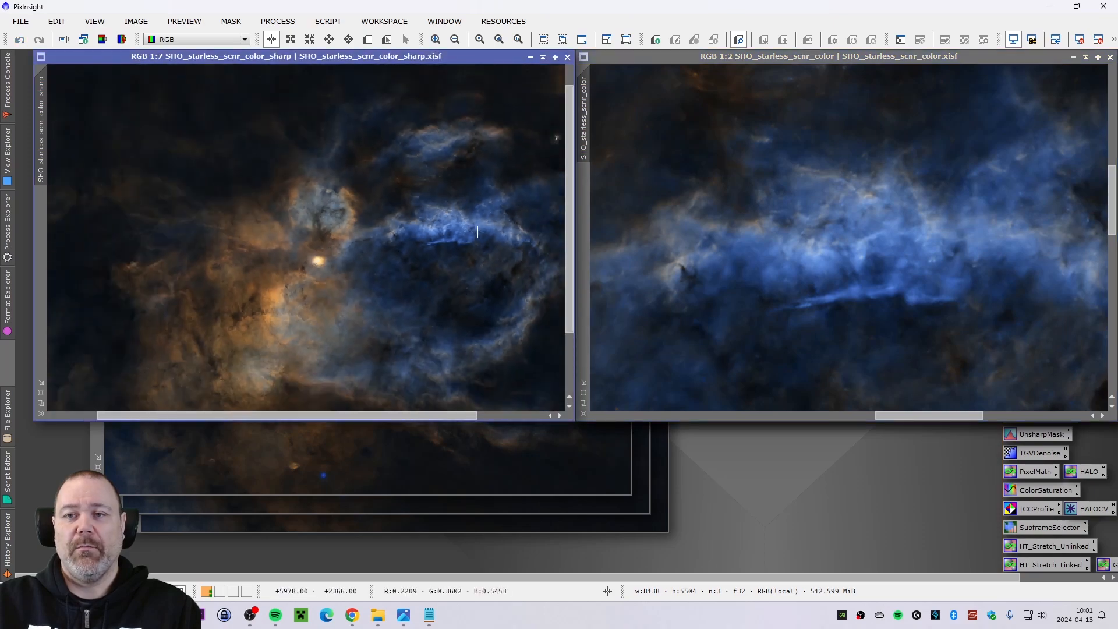
scroll(876, 267, up, 6)
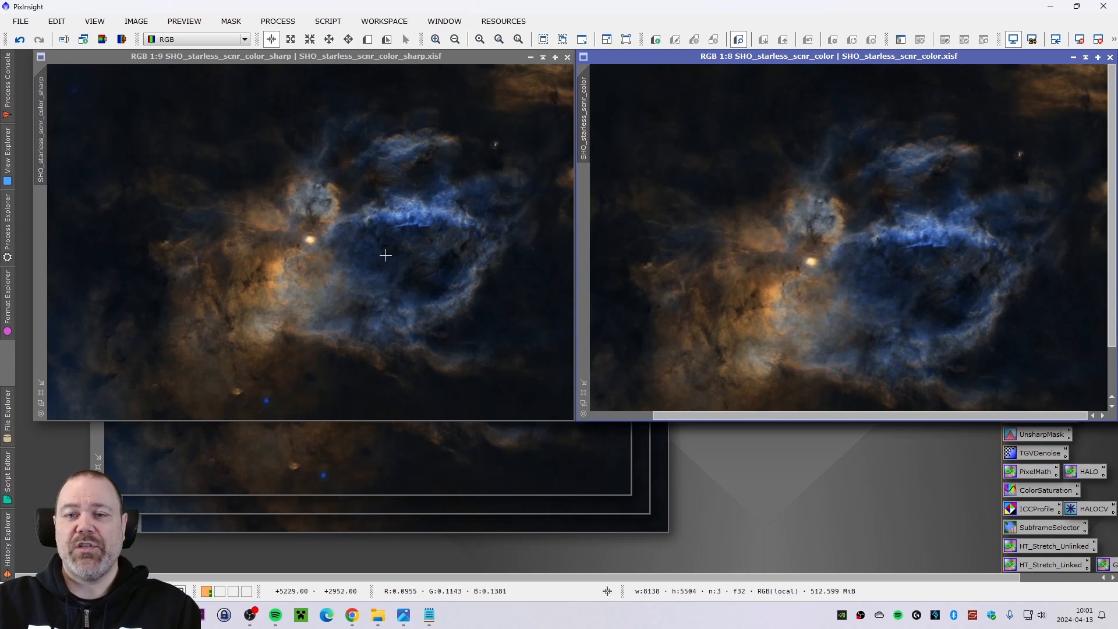
Place SHO_starless_scnr_color_sharp beside SHO_starless_scnr_color_sharp_noise and compare the same orange nebula area in both at 3:1
drag(251, 59, 795, 65)
drag(428, 131, 370, 56)
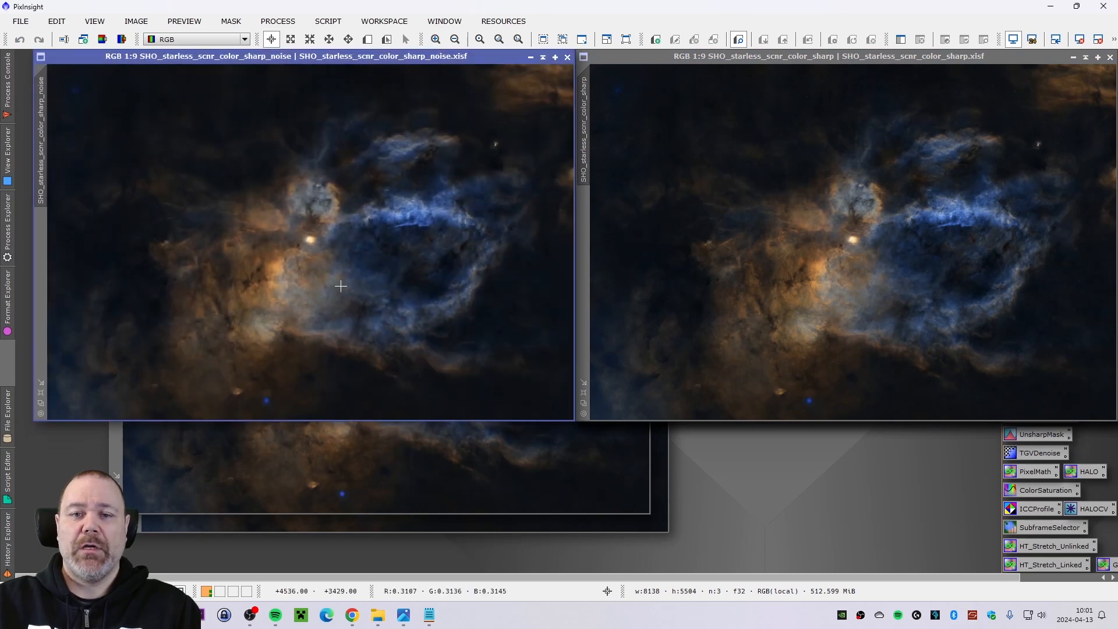
scroll(247, 268, up, 8)
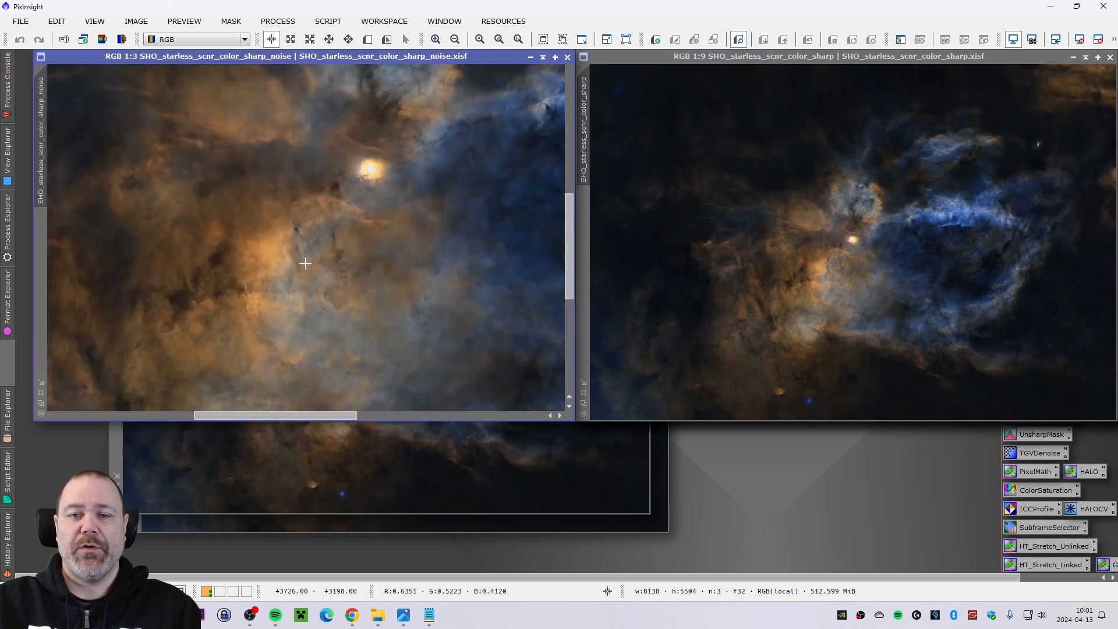
scroll(856, 269, up, 7)
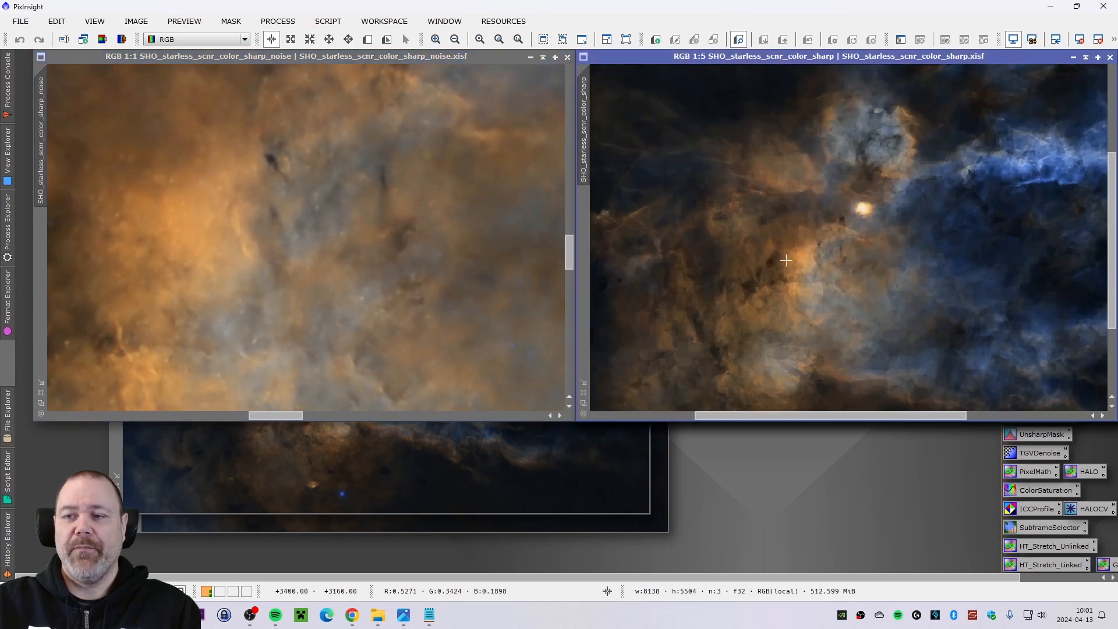
scroll(797, 265, up, 2)
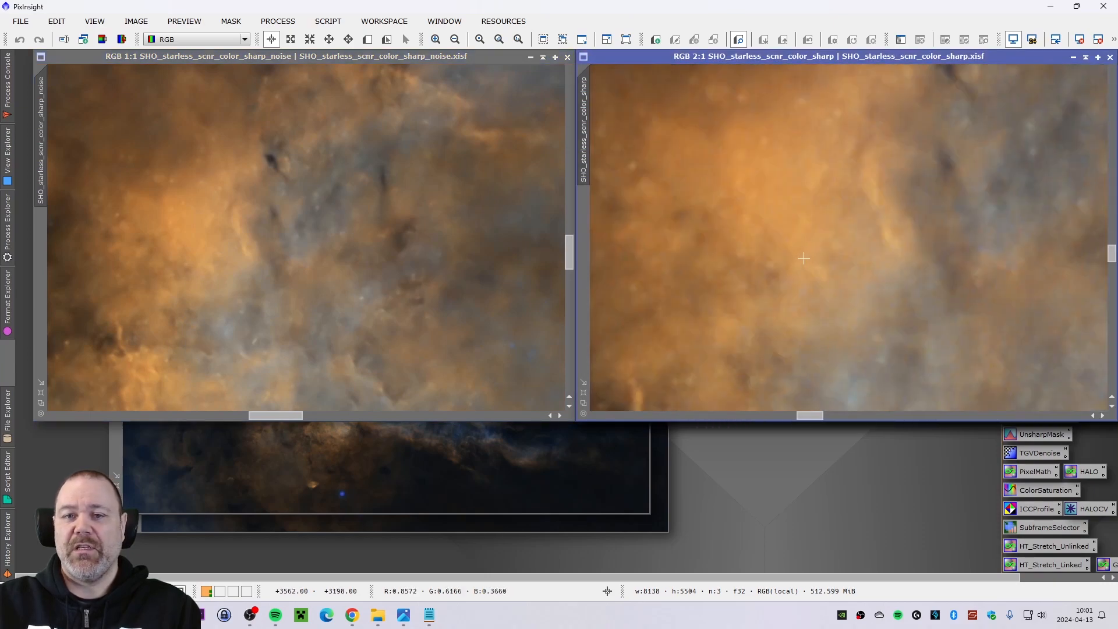
scroll(223, 250, up, 1)
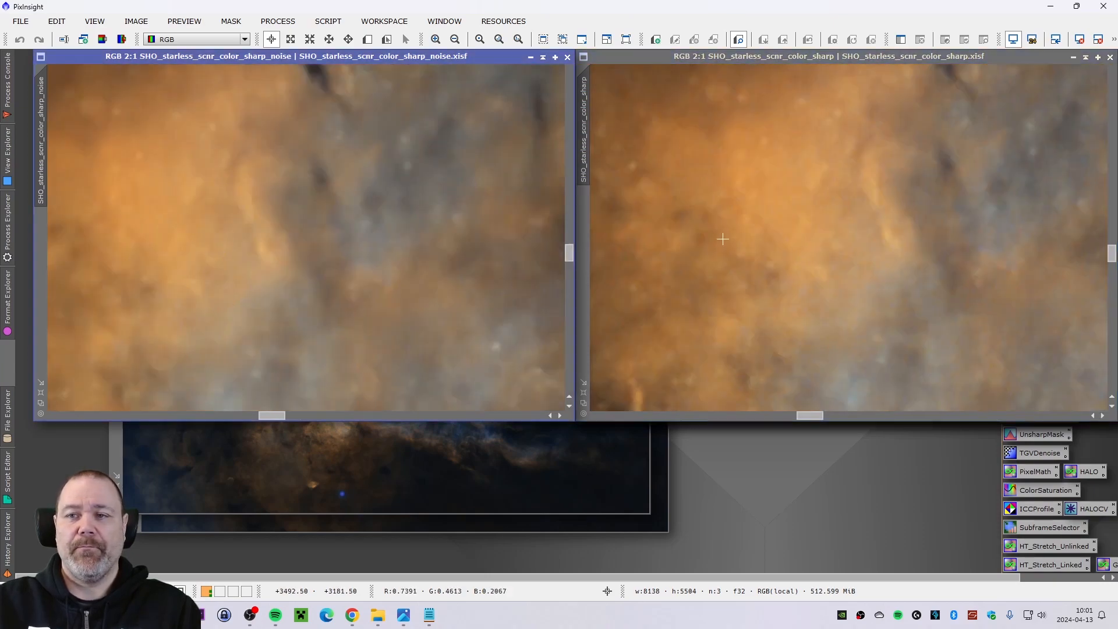
scroll(723, 239, up, 1)
scroll(209, 217, up, 1)
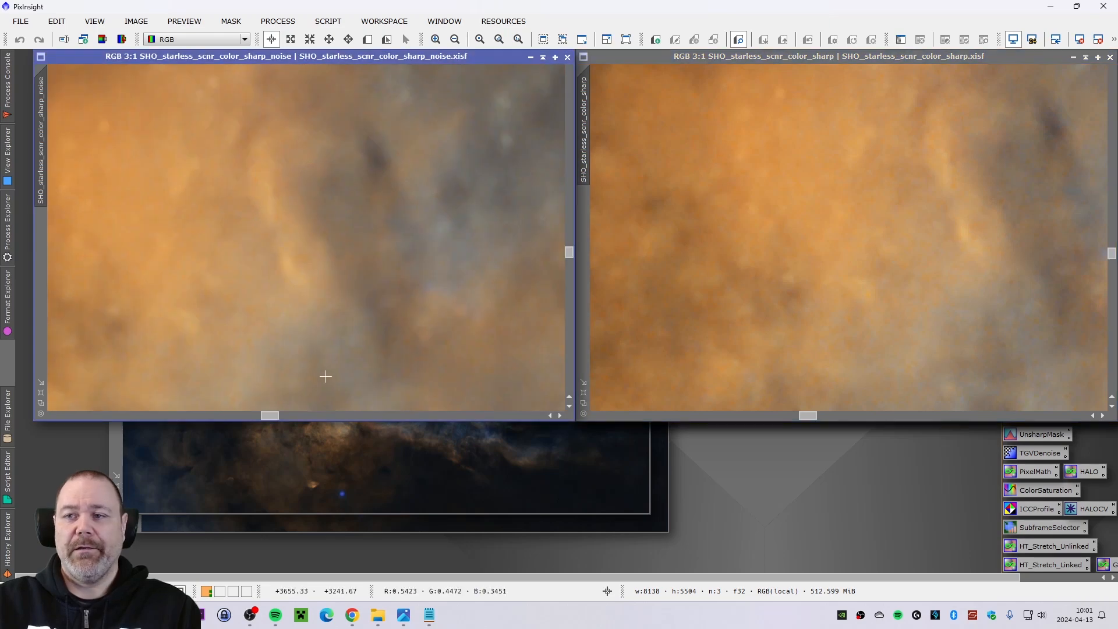
drag(270, 415, 268, 417)
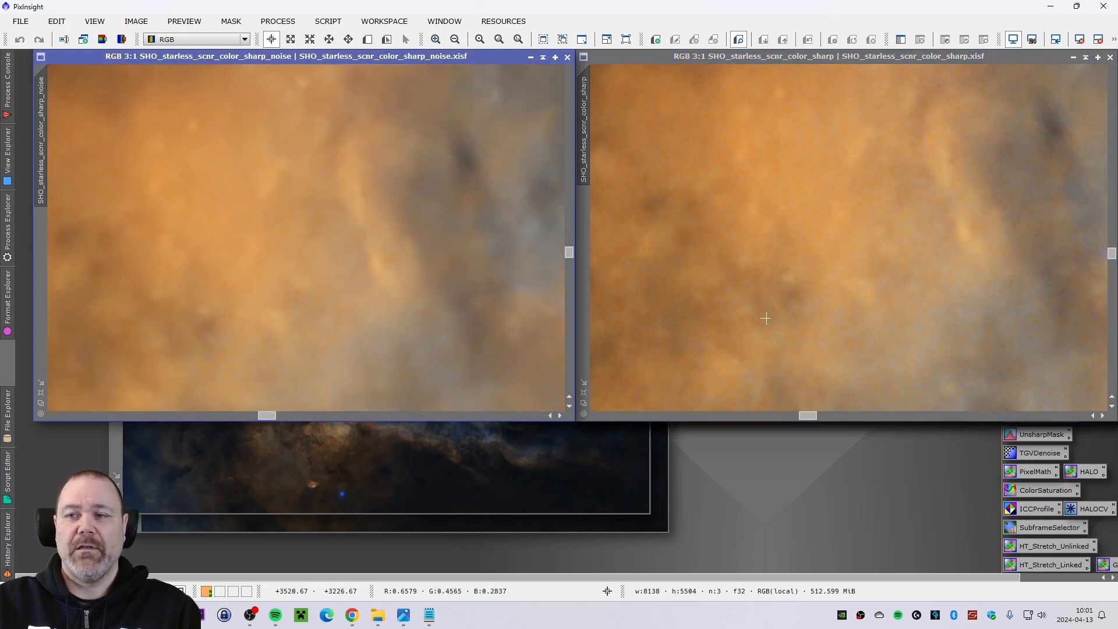
mouse_move(816, 416)
mouse_down()
mouse_move(802, 417)
mouse_move(812, 417)
mouse_up()
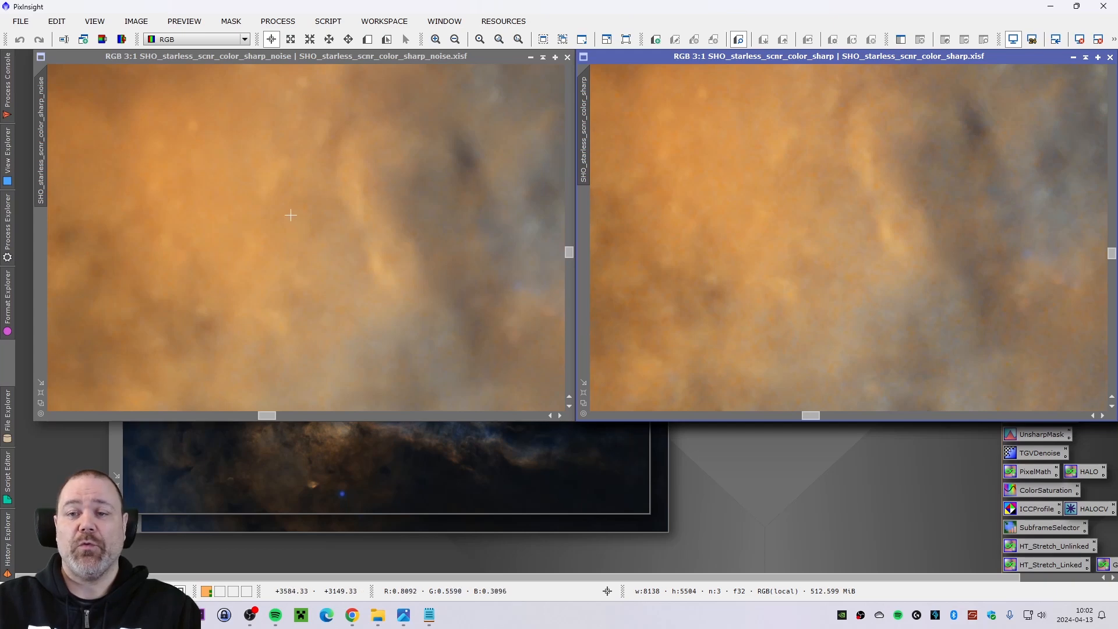
Return both images to full view at 1:9, and place SHO_starless_scnr_color_sharp_noise beside SHO_starless_scnr_color_sharp_noise_color for comparison
click(342, 244)
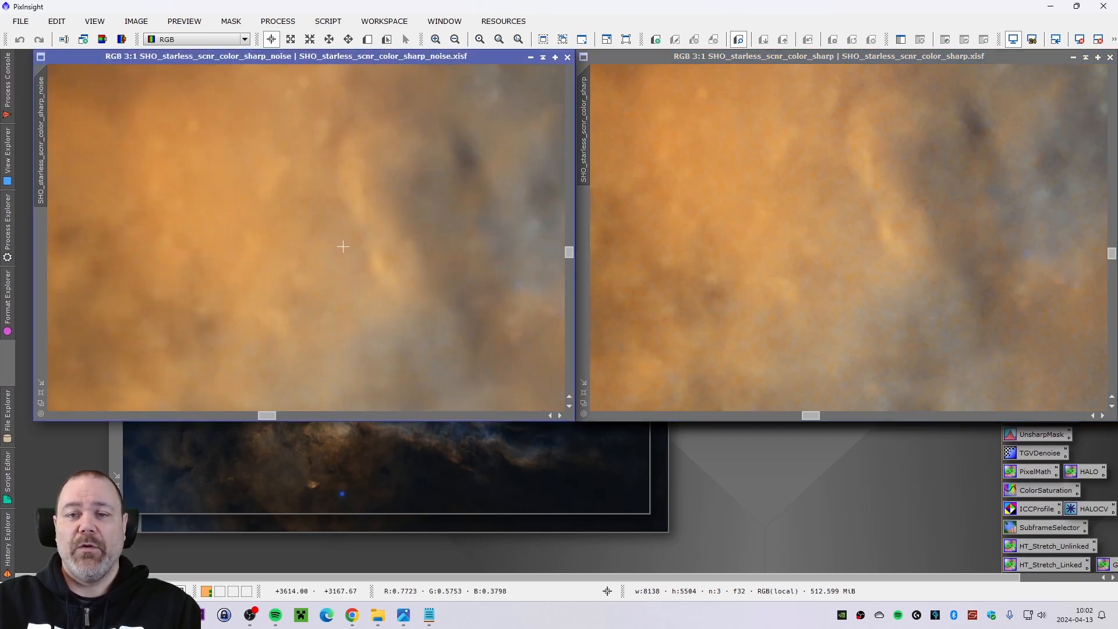
scroll(343, 247, down, 4)
scroll(364, 248, down, 6)
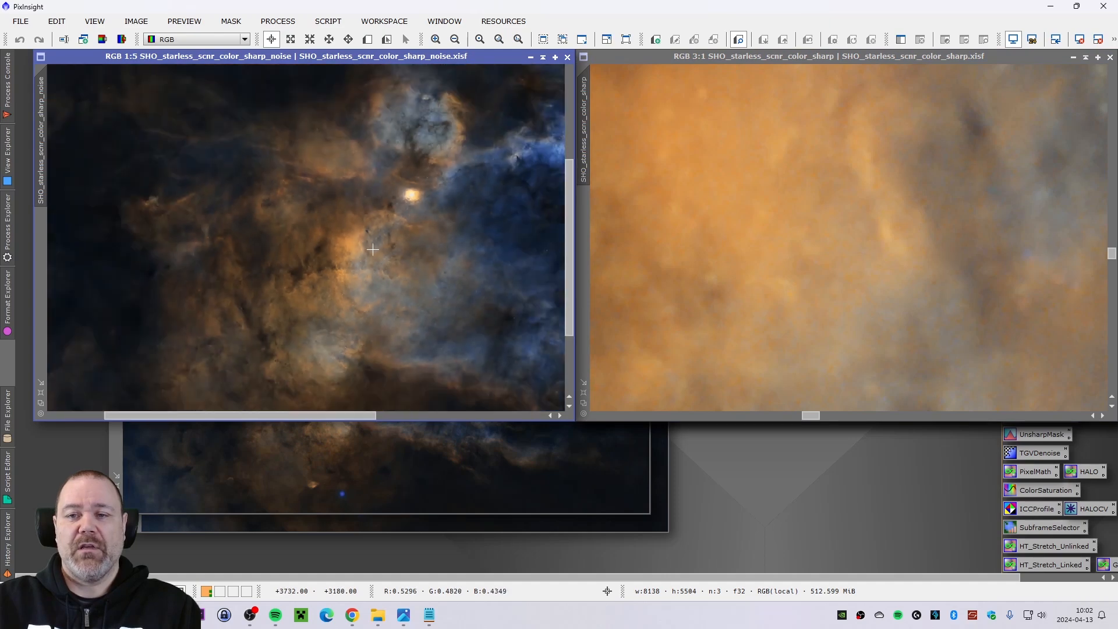
click(847, 265)
scroll(847, 265, down, 6)
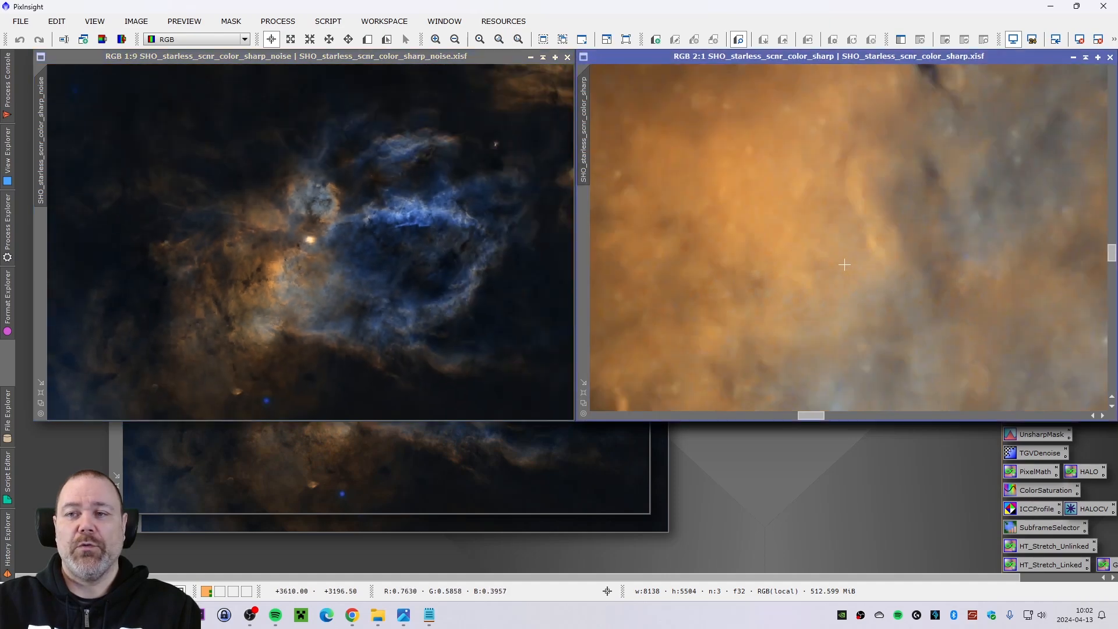
scroll(847, 265, down, 4)
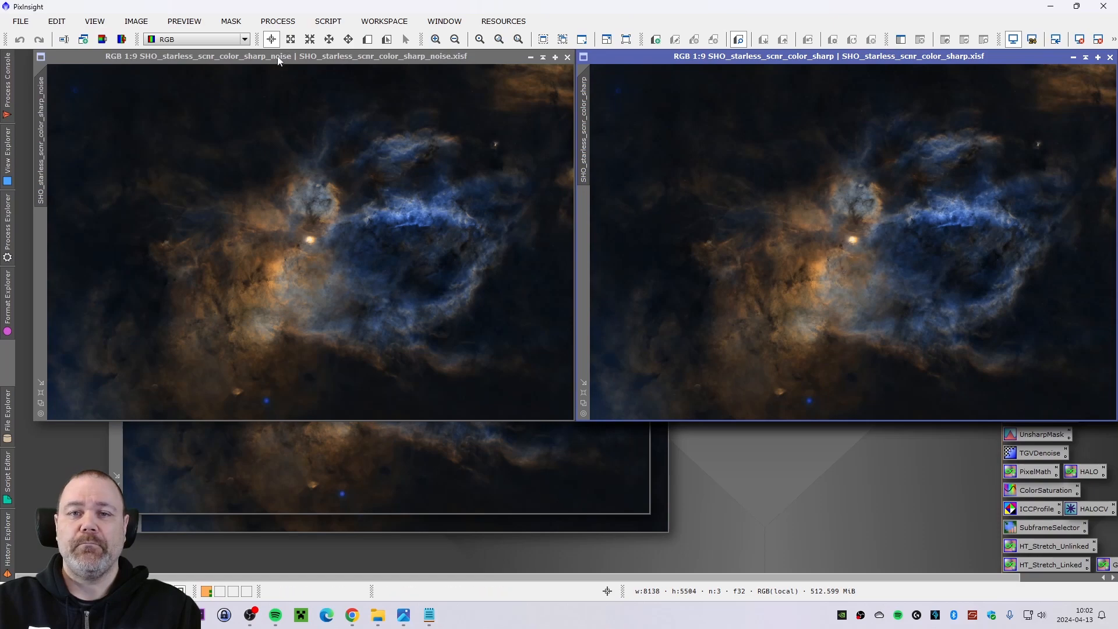
drag(278, 58, 821, 61)
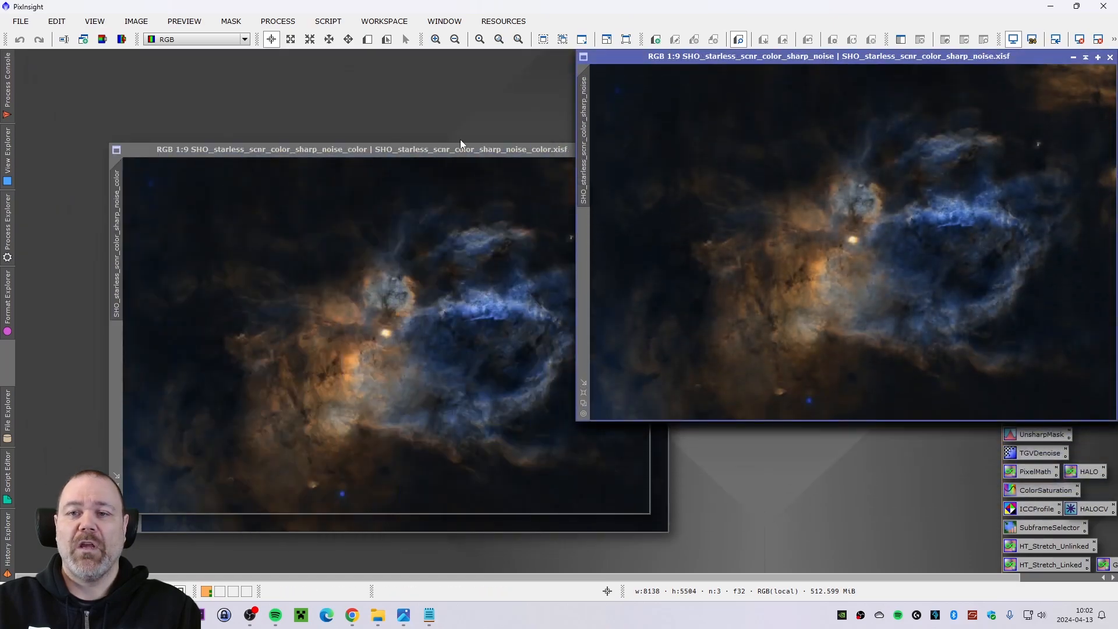
drag(453, 150, 374, 61)
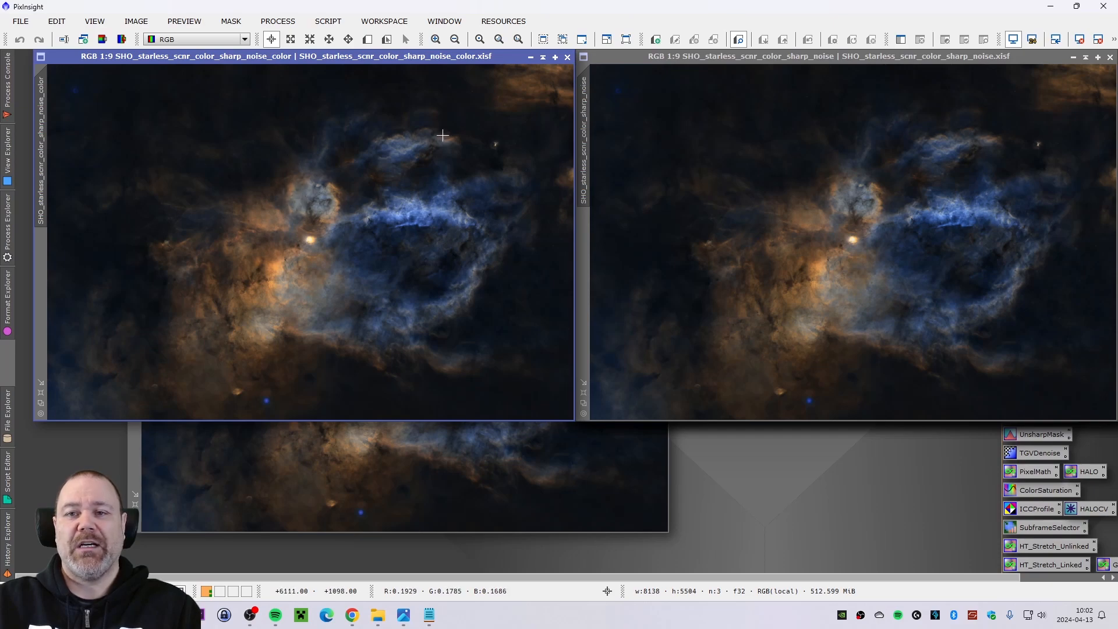
Place SHO_starless_scnr_color_sharp_noise_color beside its _ds version, compare the dark structures in the orange region at 1:2, and return both to full view
drag(281, 60, 827, 61)
drag(511, 169, 424, 60)
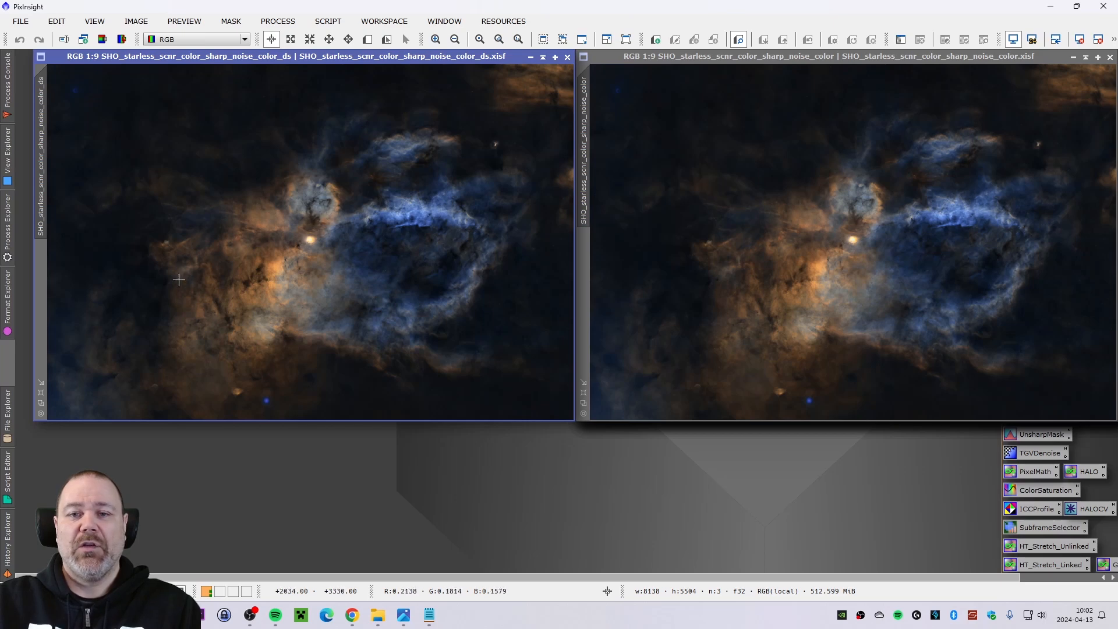
scroll(251, 291, up, 6)
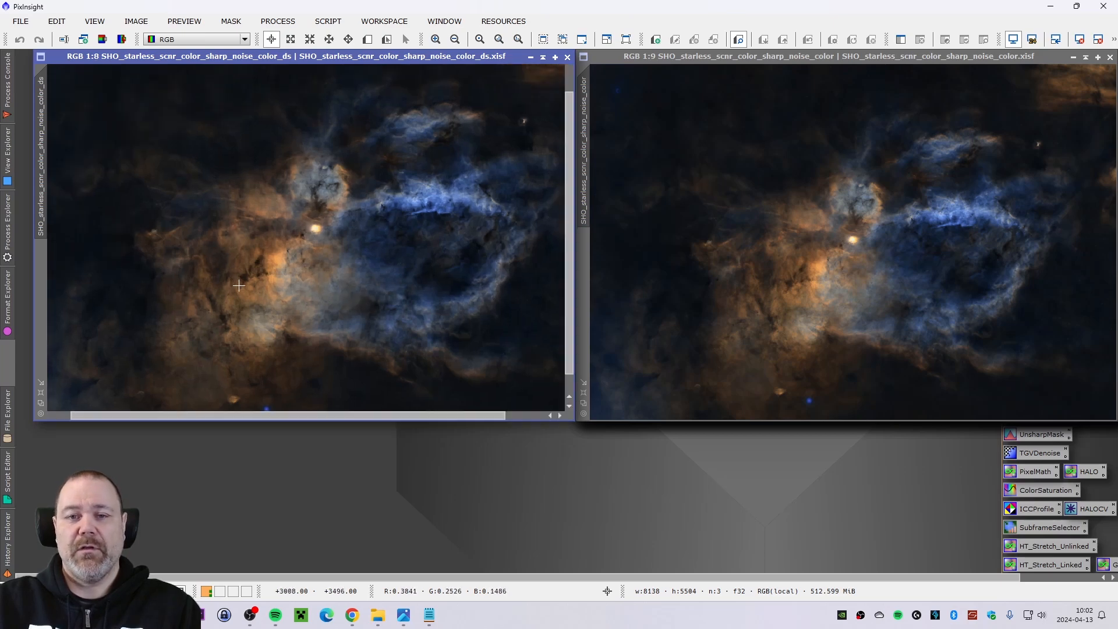
scroll(252, 277, up, 1)
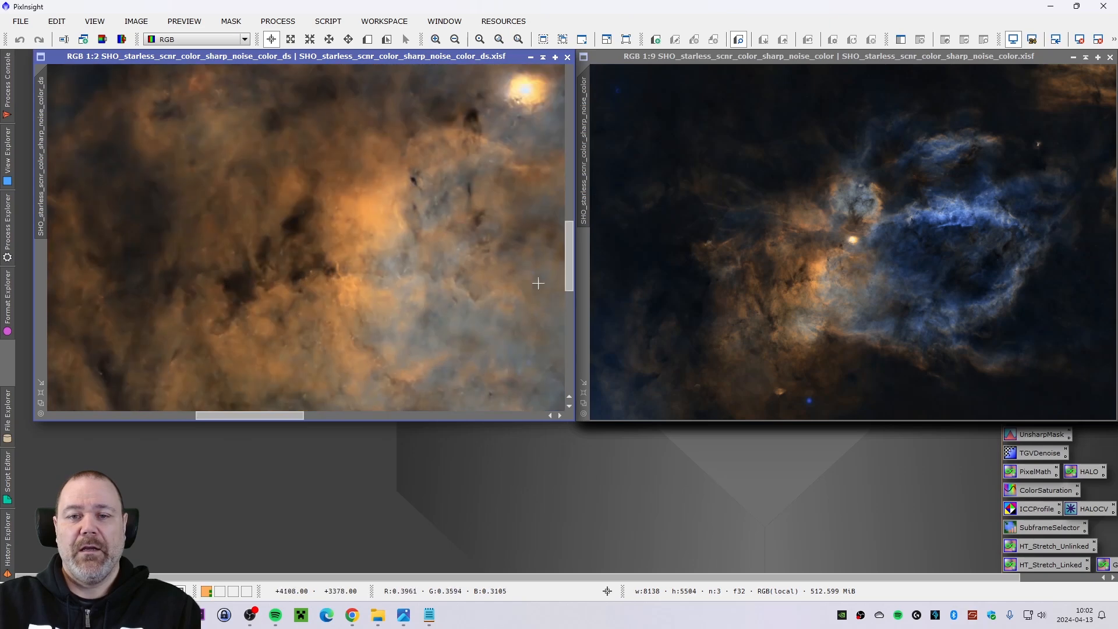
scroll(758, 271, up, 7)
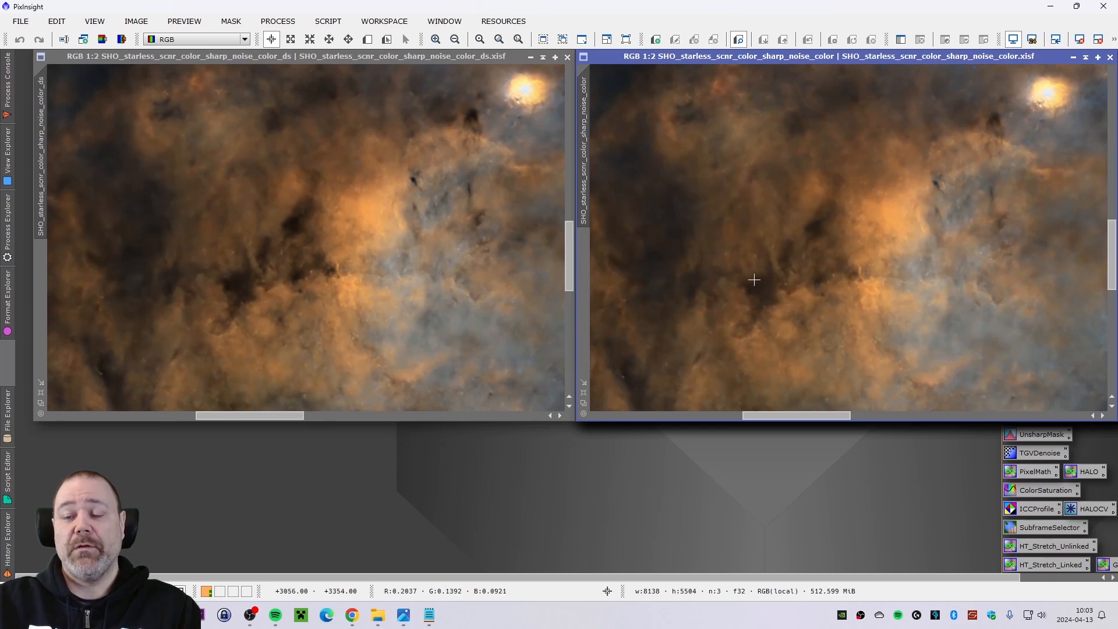
scroll(754, 280, down, 7)
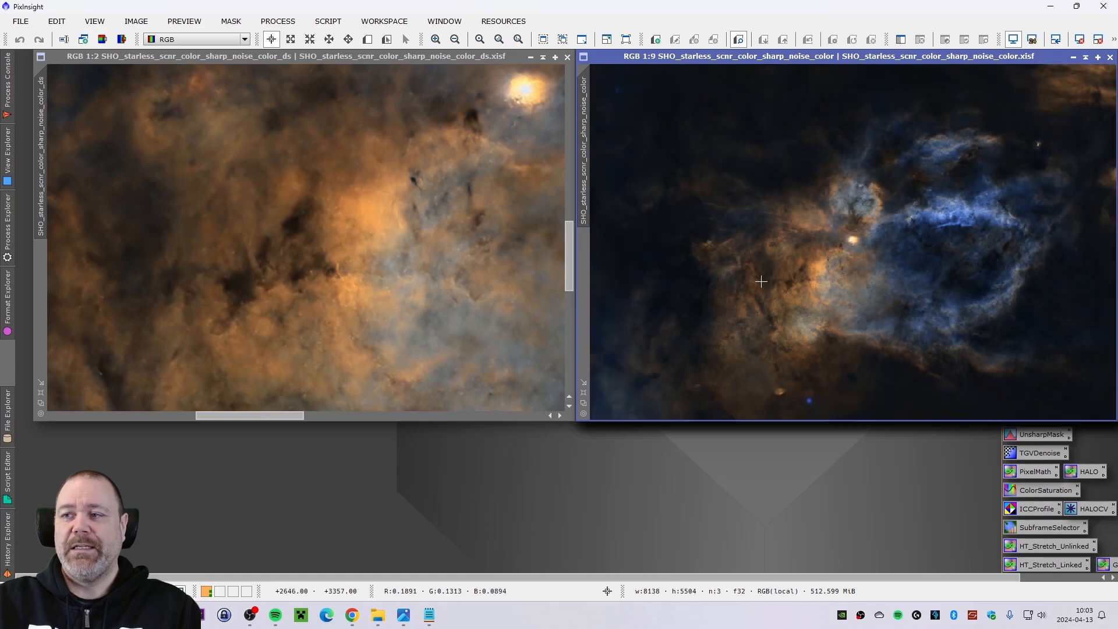
scroll(335, 297, down, 5)
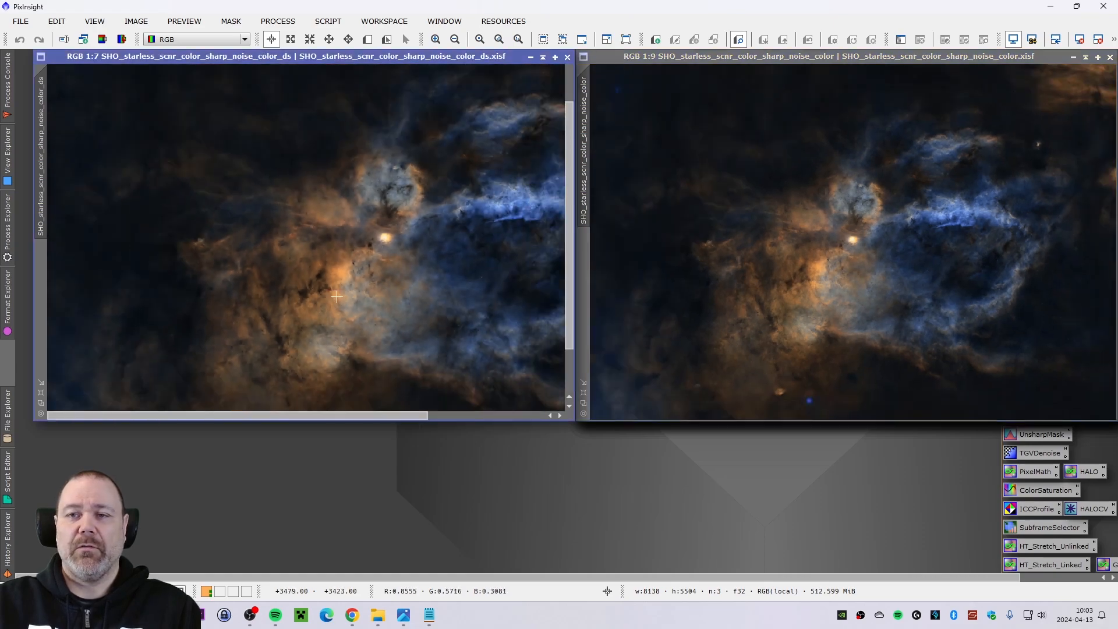
scroll(337, 297, down, 2)
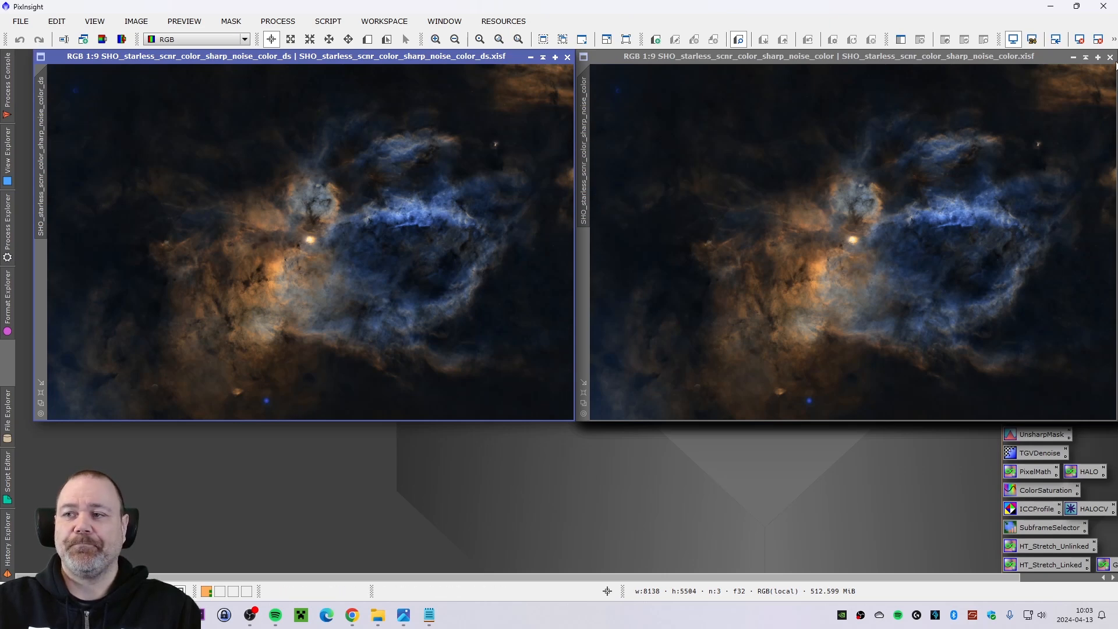
Close the intermediate starless images to compare SHO_starless with SHO_starless_scnr_color_sharp_noise_color_ds, and close both
click(1111, 57)
click(1111, 57)
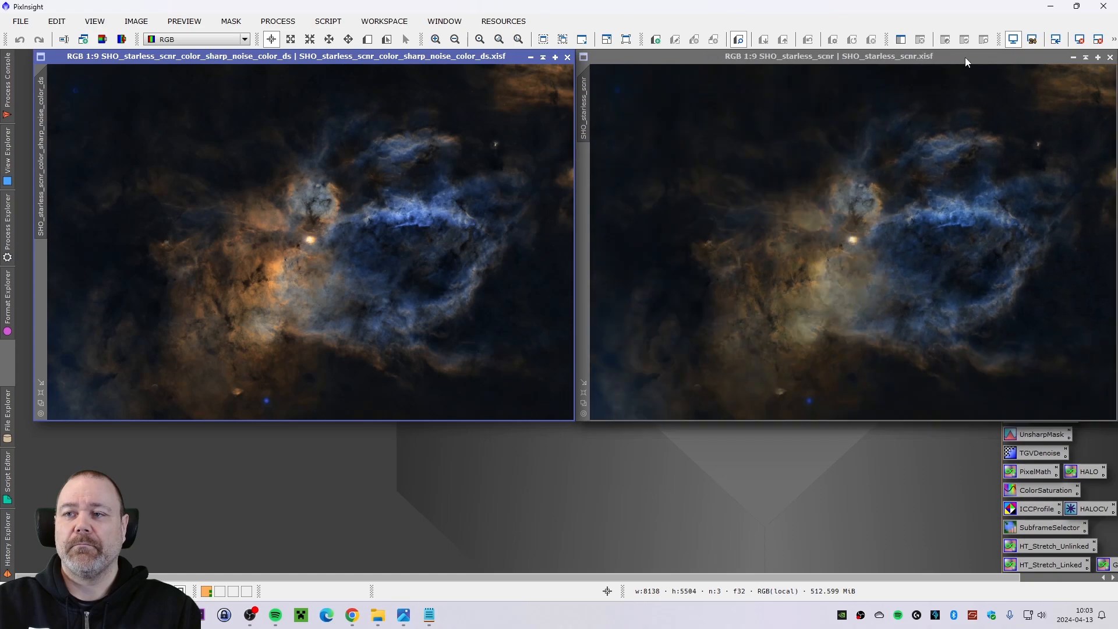
click(1086, 177)
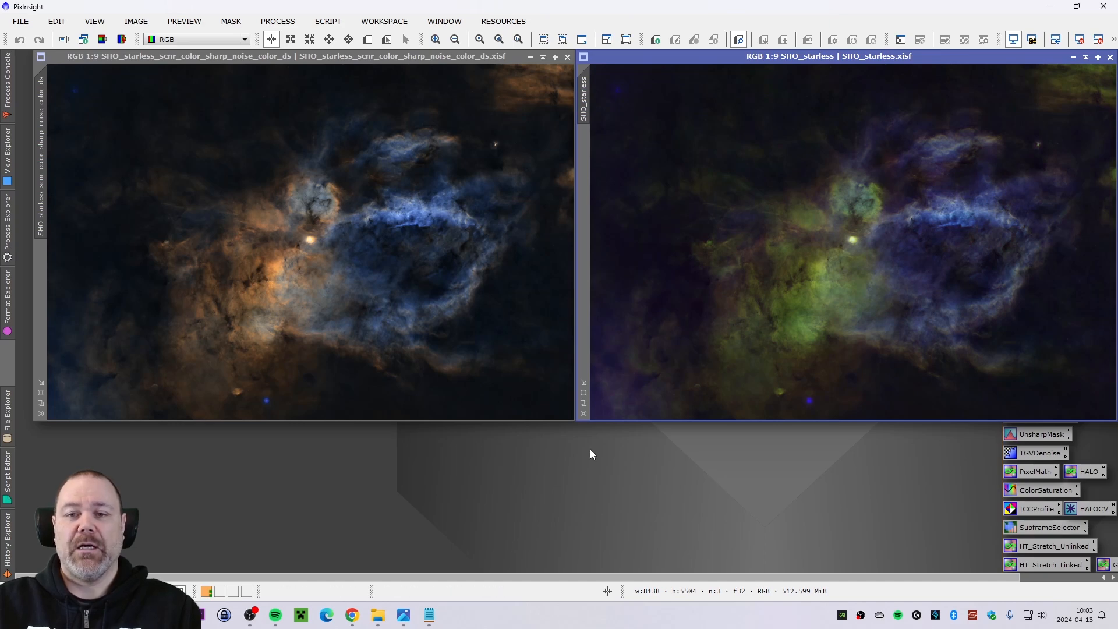
click(1111, 56)
click(568, 58)
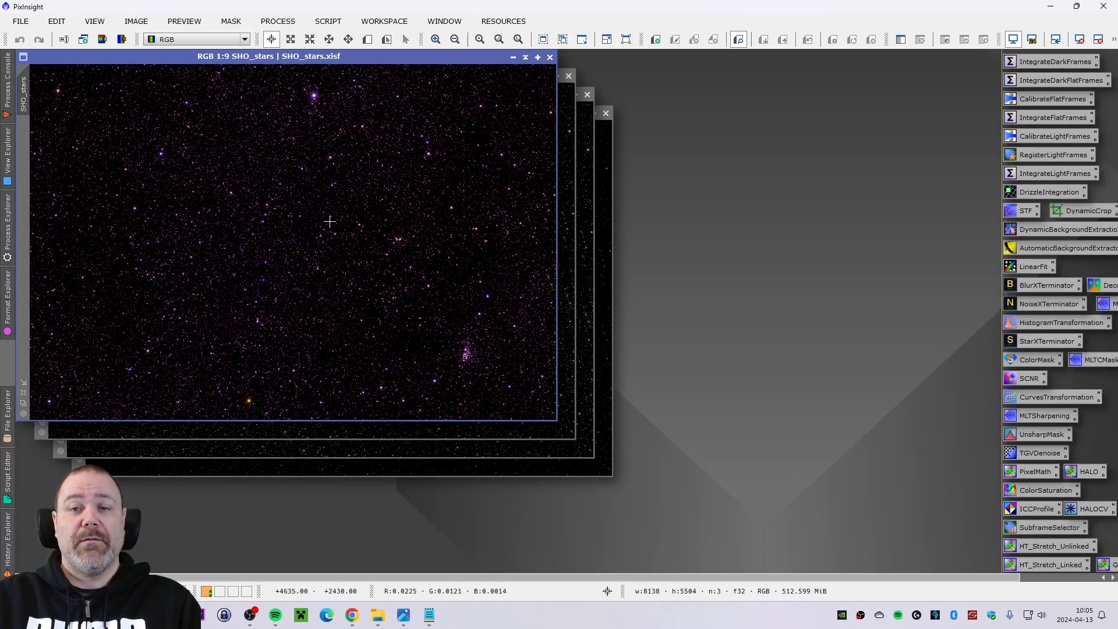
Place SHO_stars beside SHO_stars_scnr for comparison, and SHO_stars_scnr beside SHO_stars_scnr_color
drag(286, 56, 847, 59)
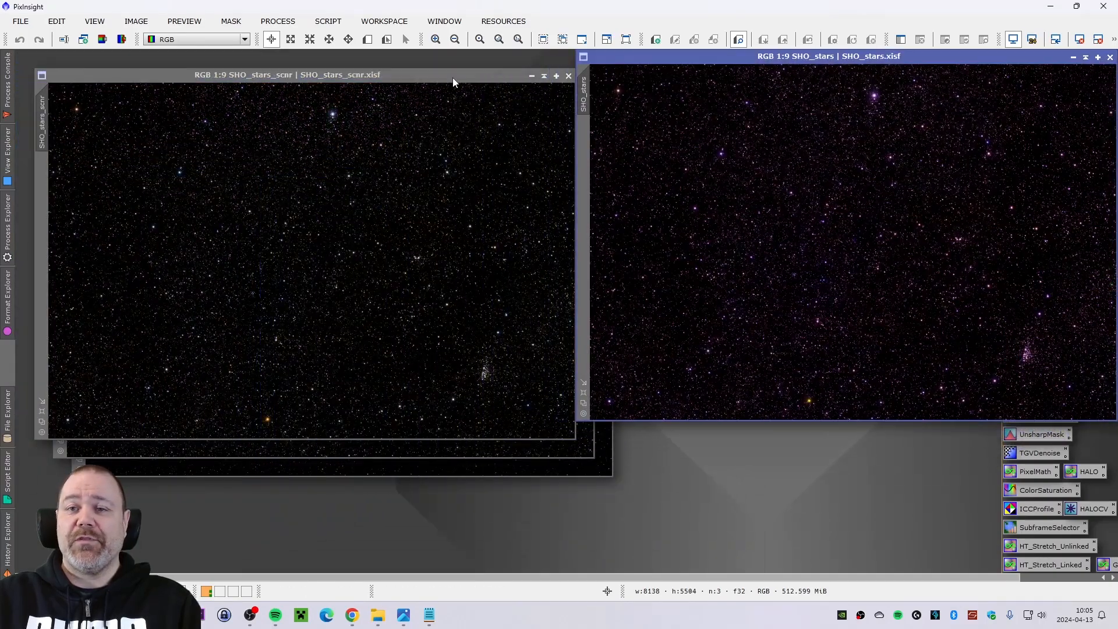
mouse_move(452, 77)
mouse_down()
mouse_move(436, 68)
mouse_move(451, 61)
mouse_up()
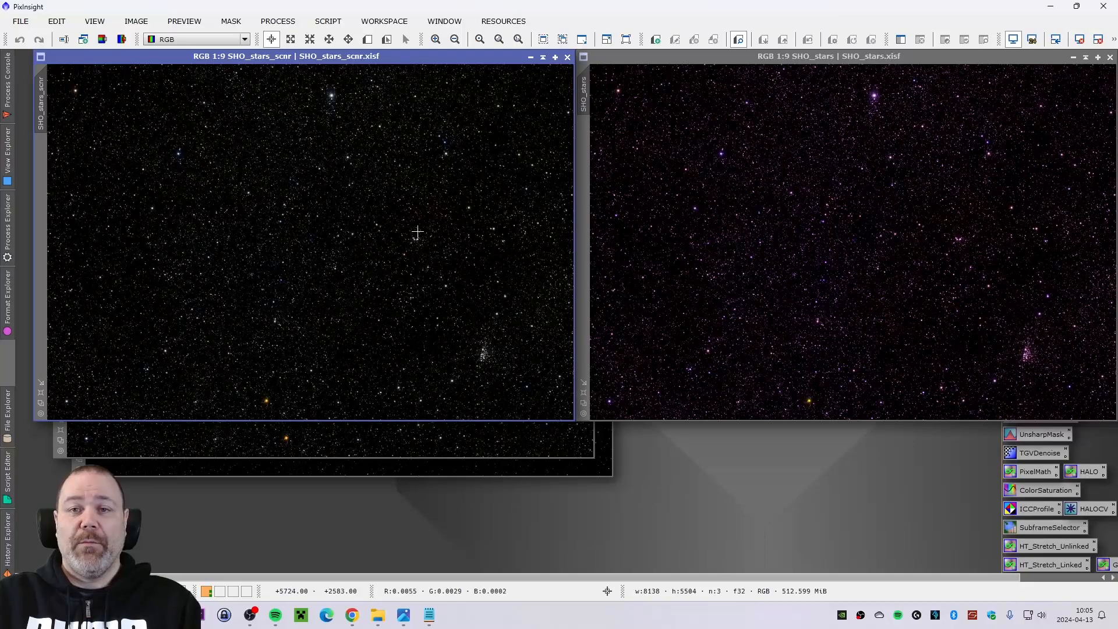
drag(274, 58, 811, 58)
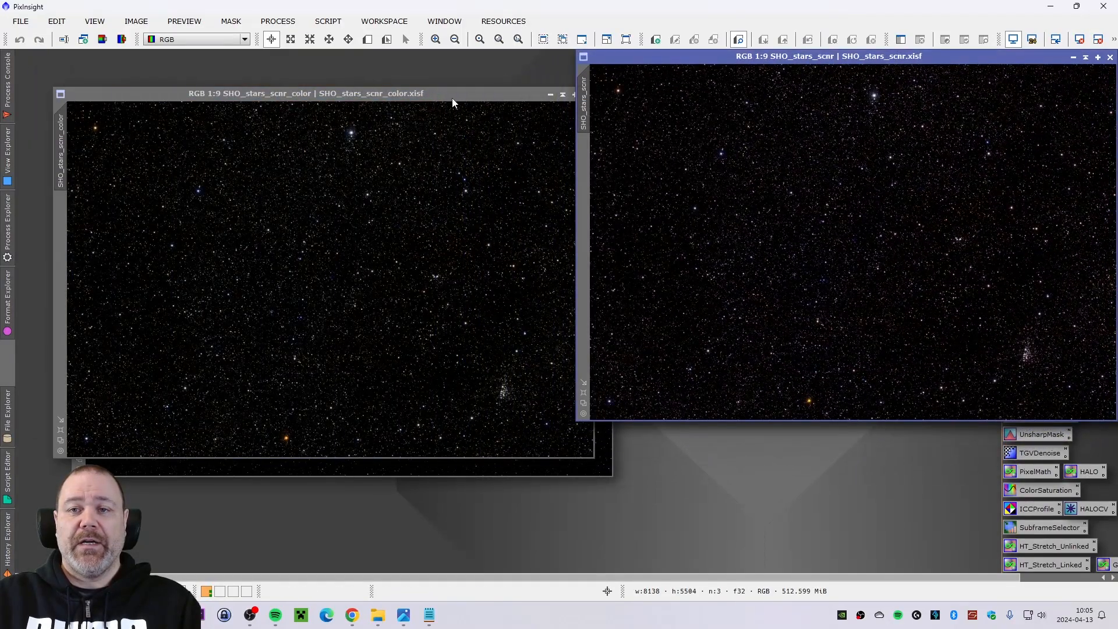
drag(446, 96, 432, 61)
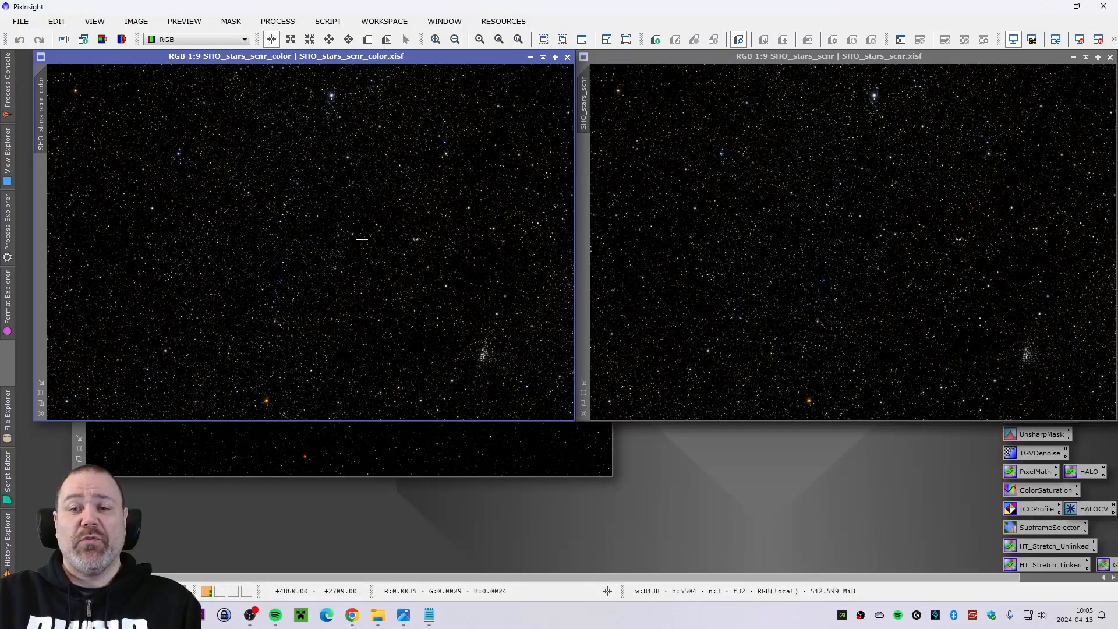
Examine the star colours in SHO_stars_scnr_color at up to 2:1, including the star cluster at 1:1, and return to full view
scroll(370, 234, up, 10)
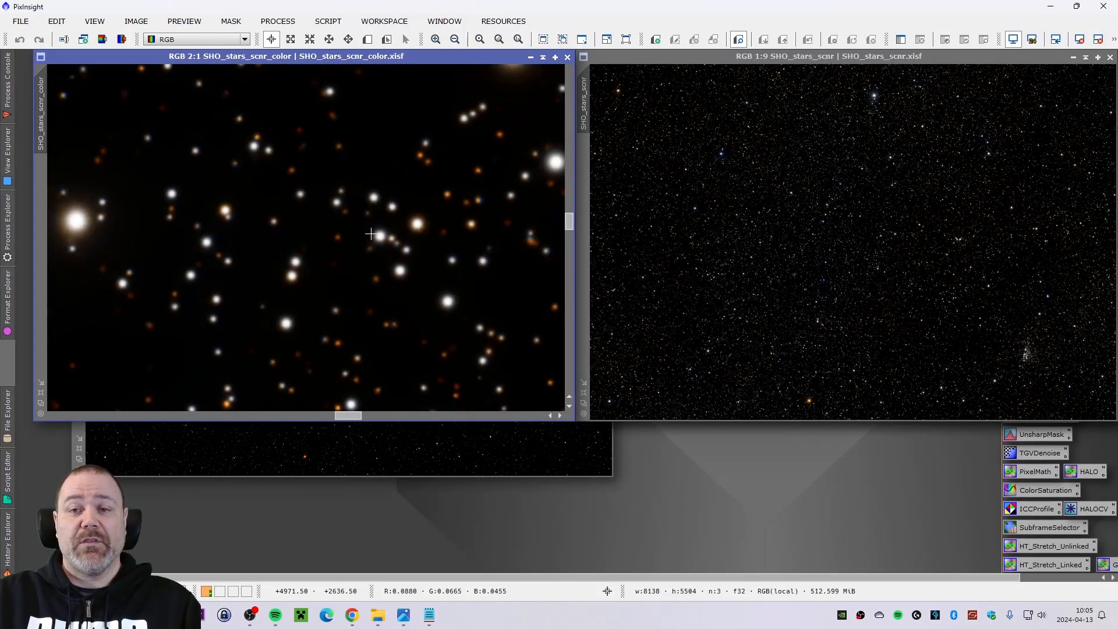
scroll(370, 234, down, 2)
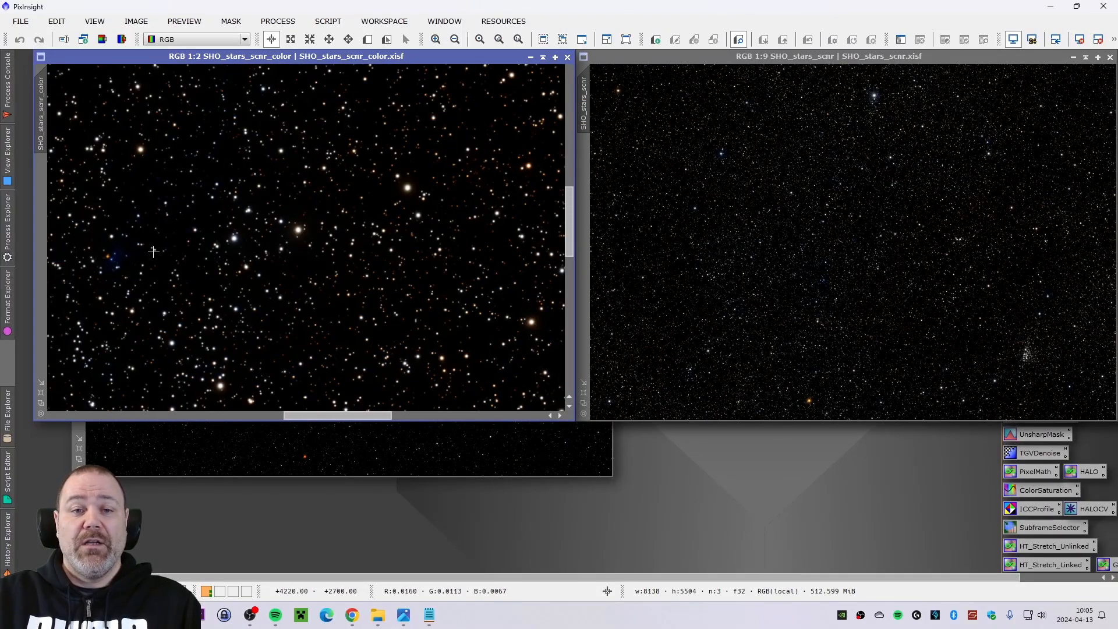
scroll(274, 267, down, 3)
scroll(274, 268, down, 3)
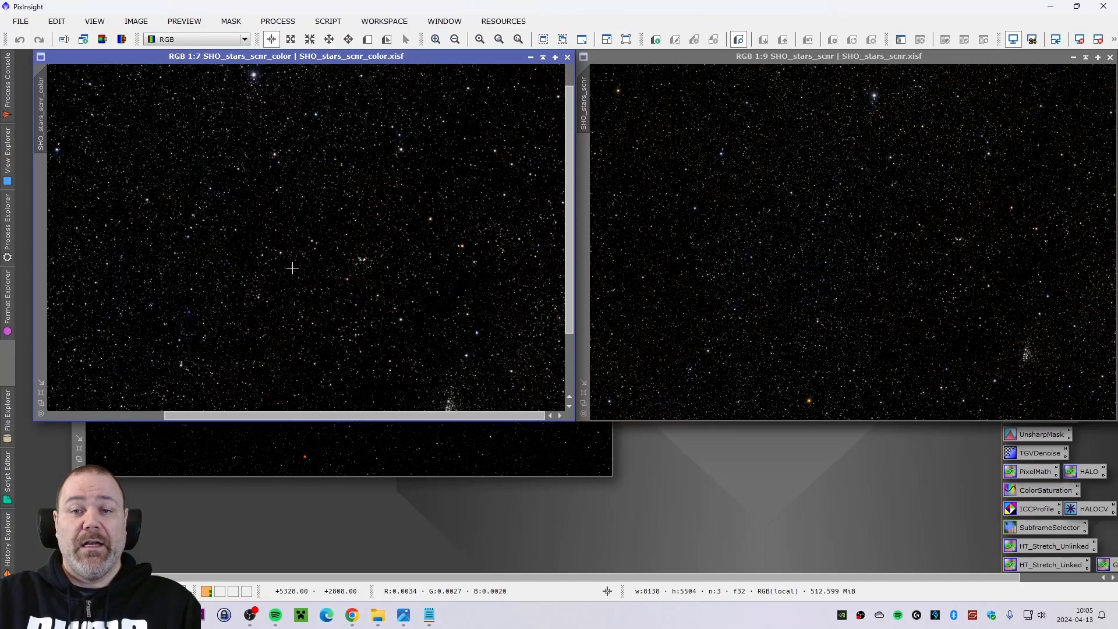
scroll(470, 398, up, 3)
scroll(470, 398, up, 5)
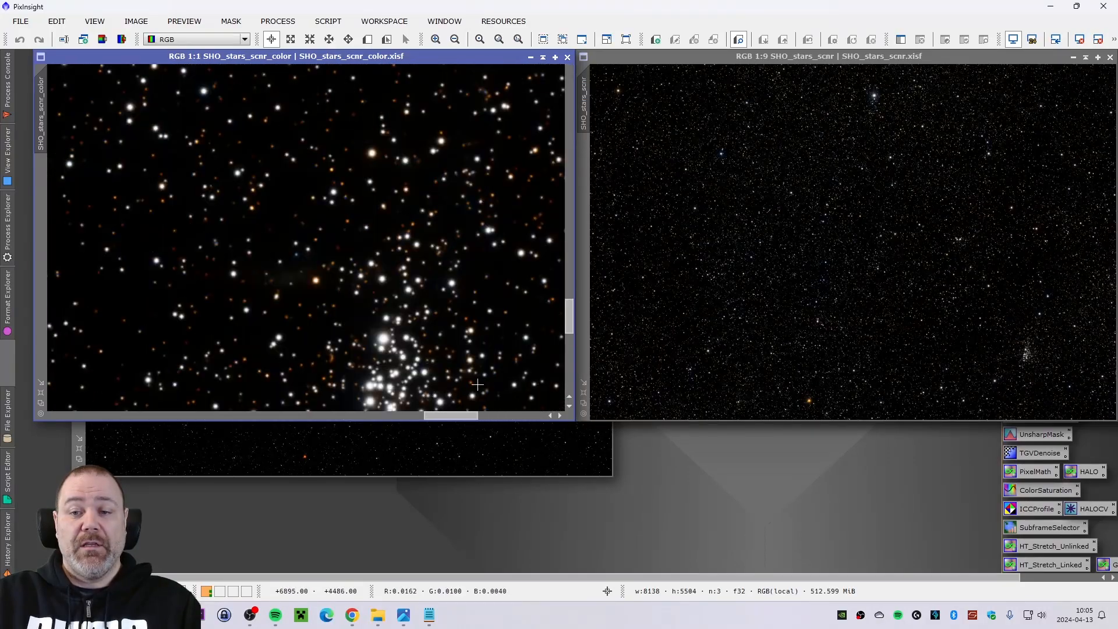
drag(569, 325, 570, 330)
scroll(461, 308, down, 1)
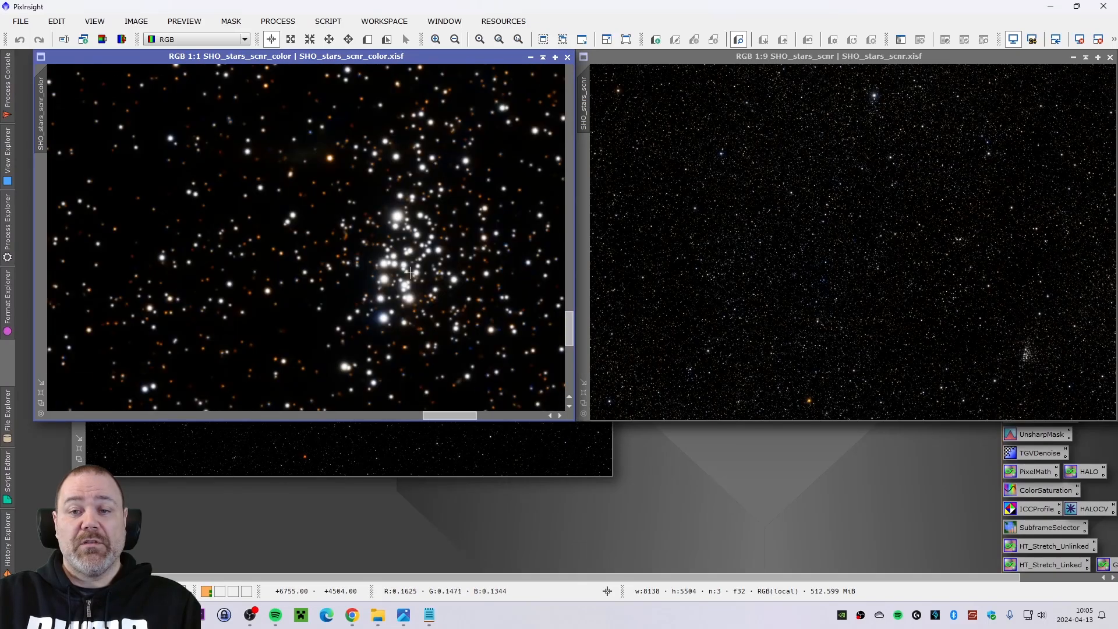
scroll(410, 274, down, 8)
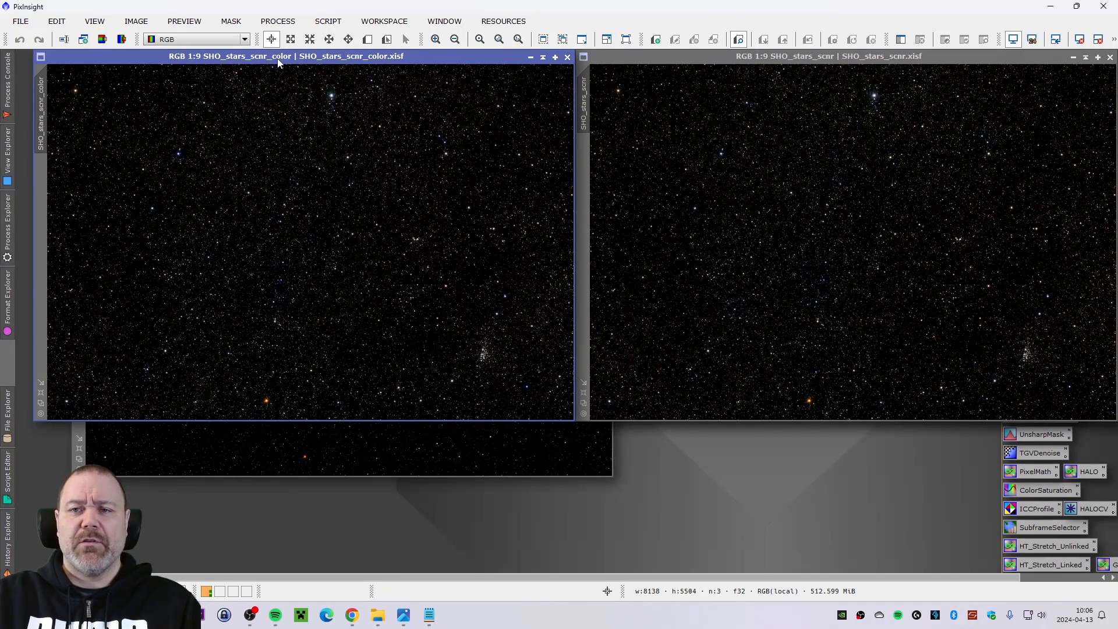
Compare SHO_stars_scnr_color_reduced with SHO_stars_scnr_color and the earlier star images, closing each of them and finally the reduced one
drag(278, 57, 822, 57)
drag(446, 112, 428, 58)
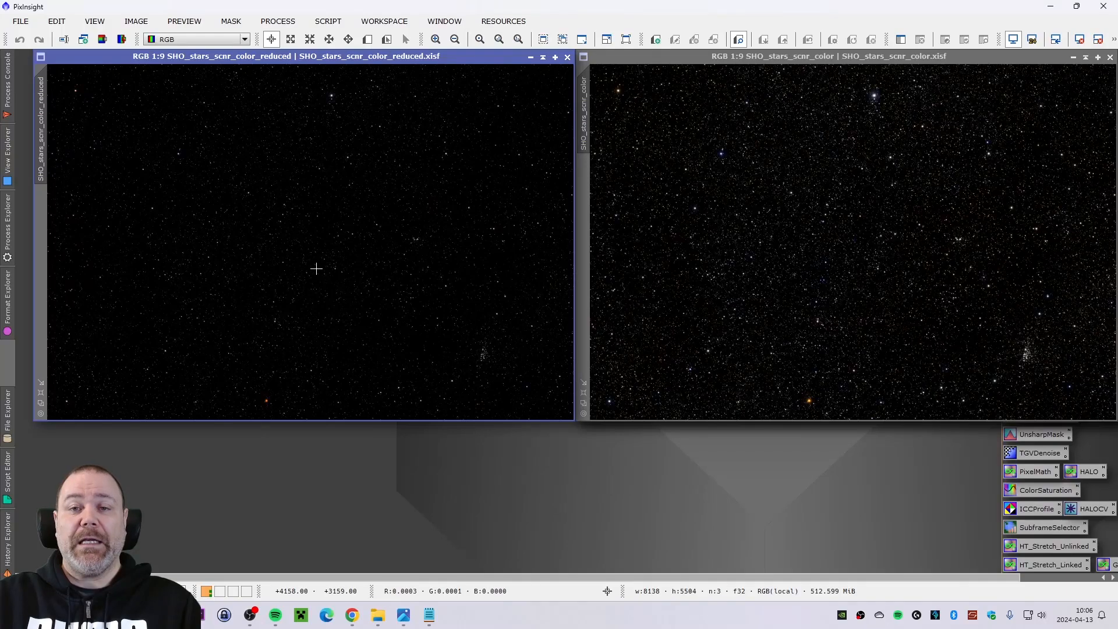
click(1111, 57)
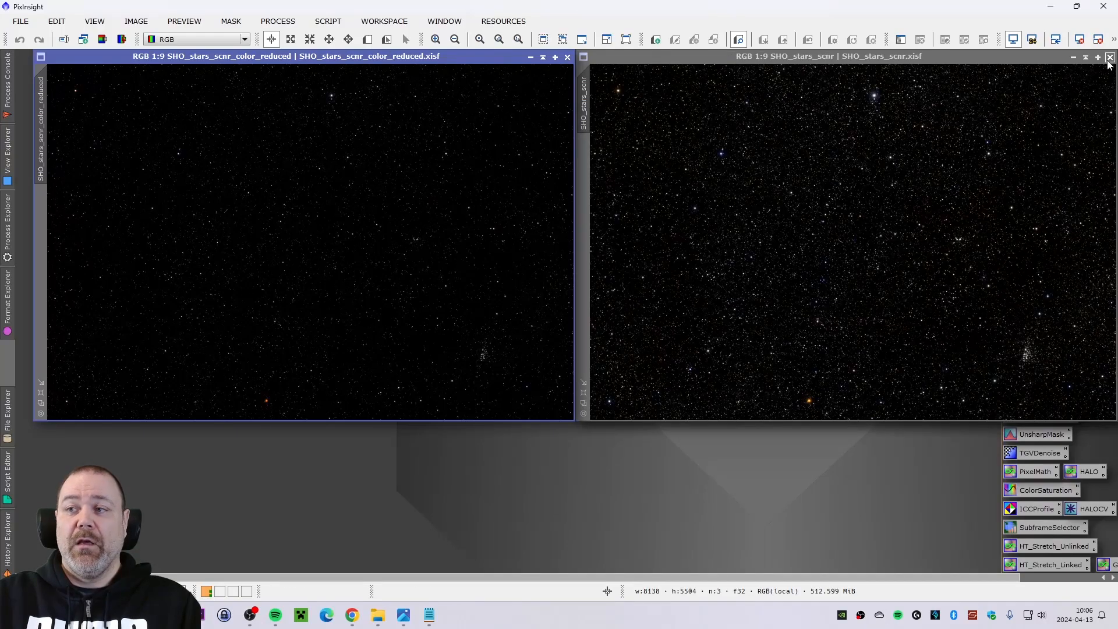
click(1110, 57)
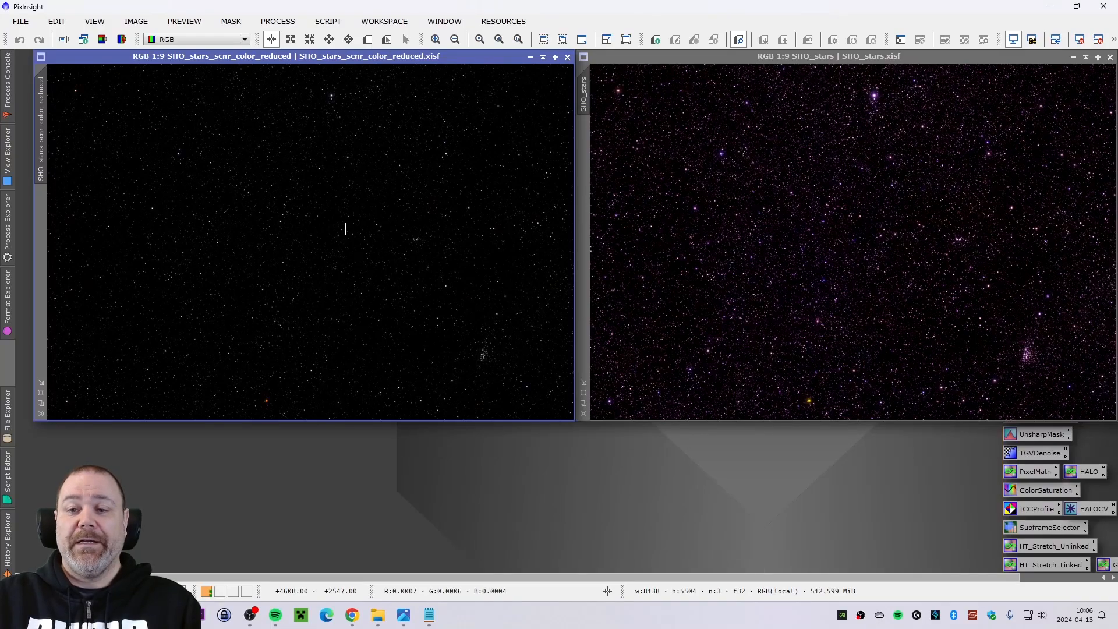
click(1111, 57)
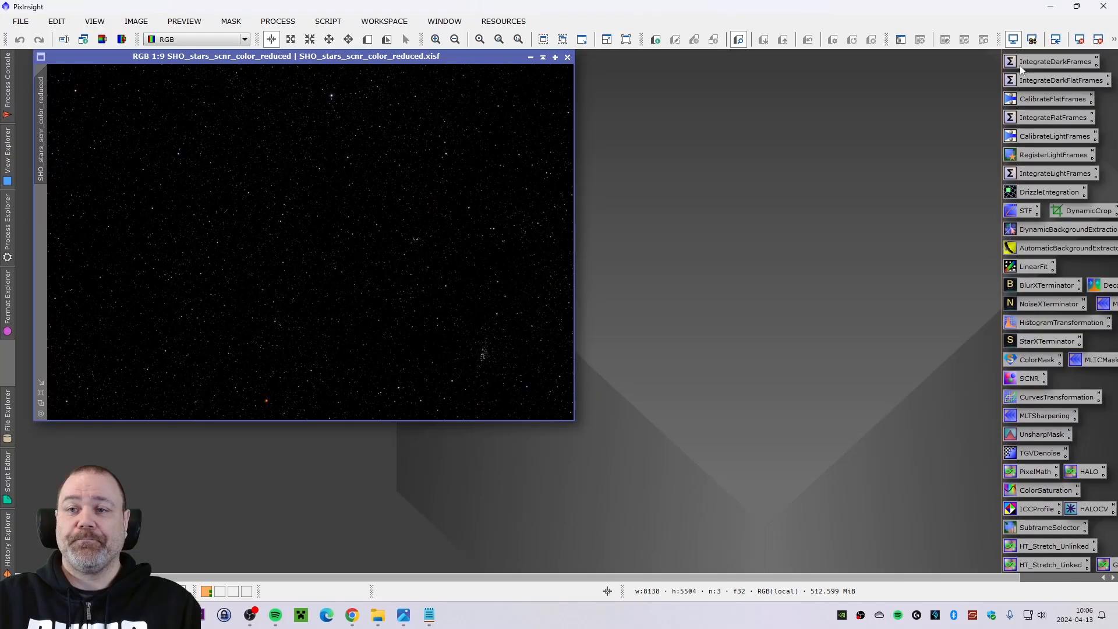
click(568, 58)
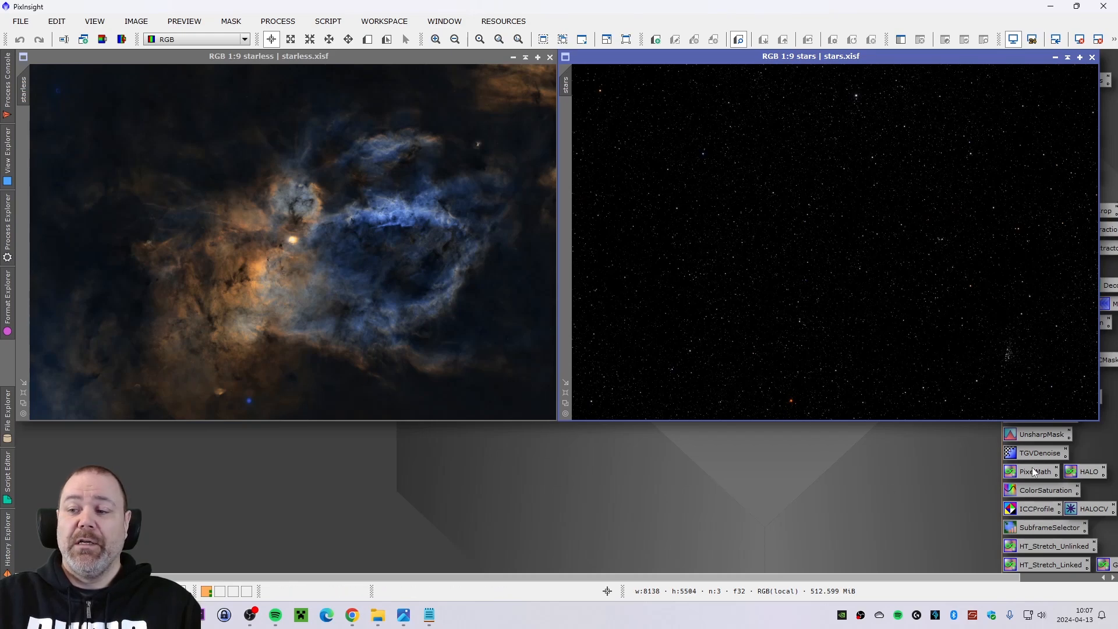
Combine the stars and starless images into a new image with the PixelMath expression ~(~stars*~starless), and close PixelMath
double_click(1033, 468)
drag(747, 236, 603, 333)
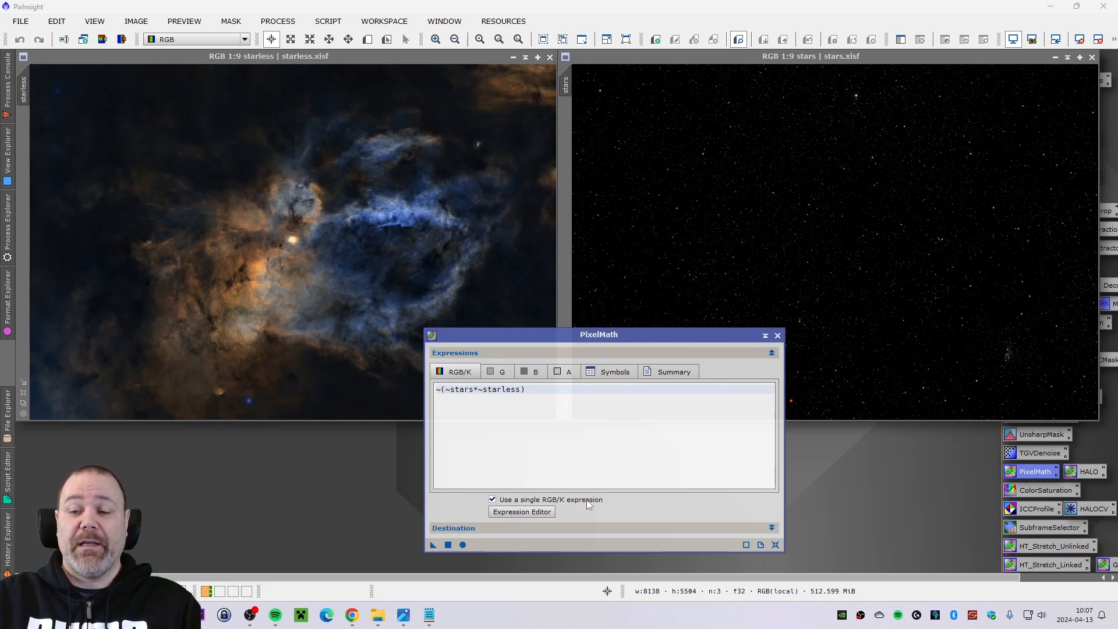
drag(510, 338, 544, 336)
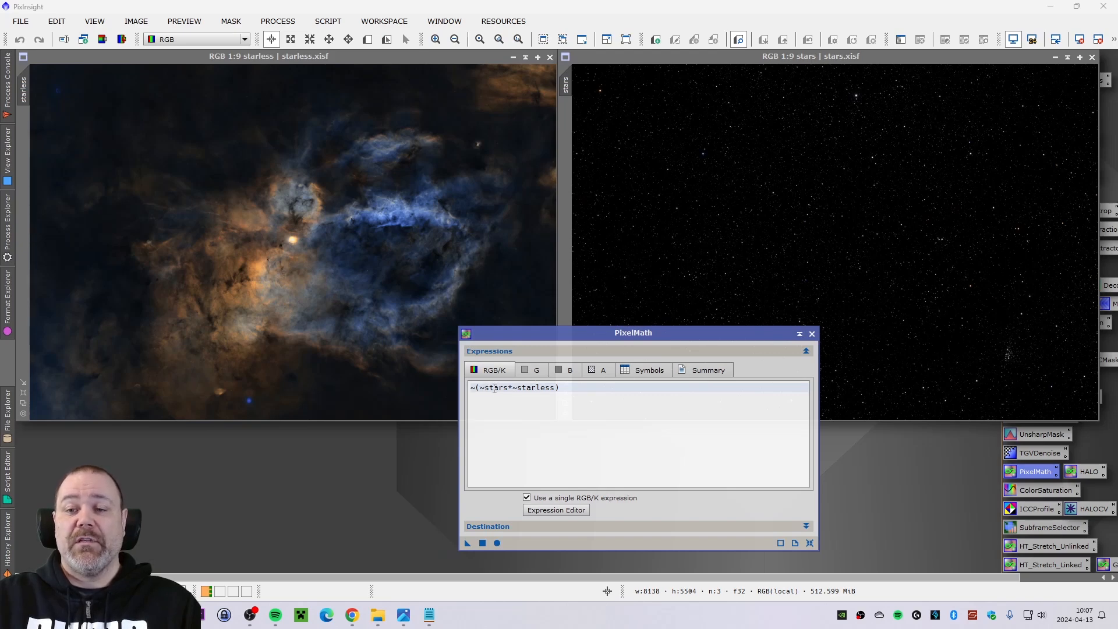
click(497, 543)
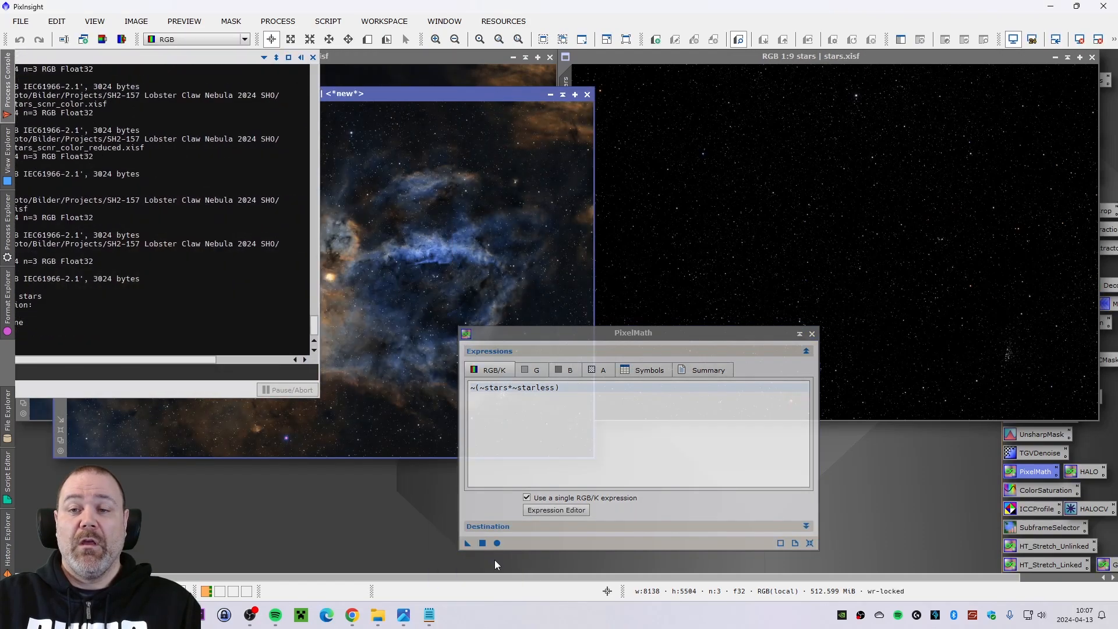
click(812, 334)
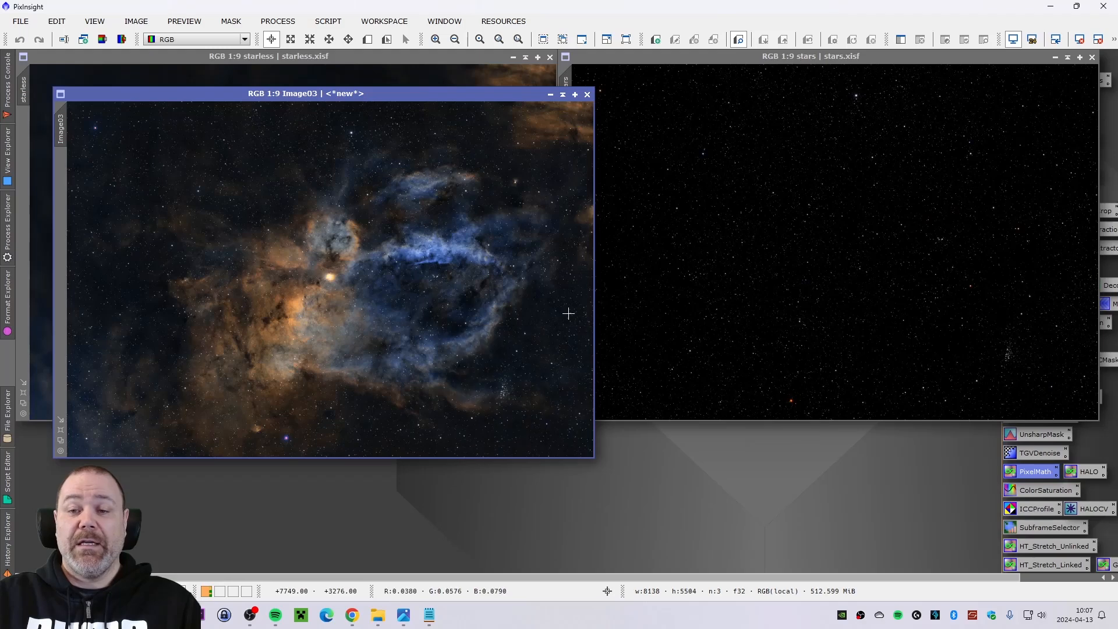
Close the separate stars and starless images, and move the combined image into the freed workspace
drag(354, 95, 520, 137)
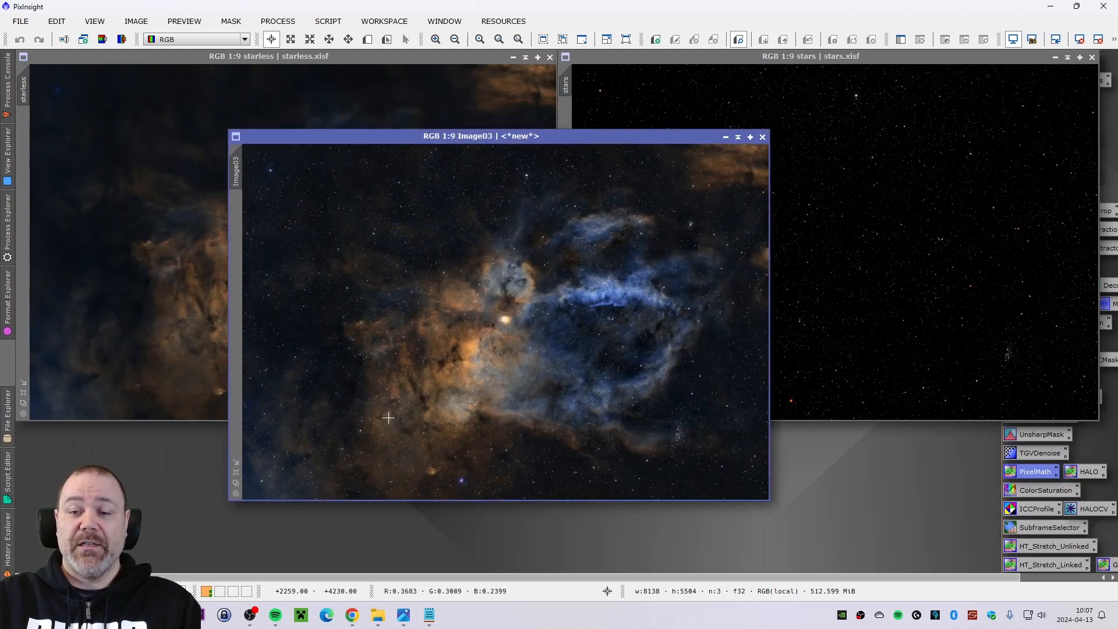
drag(562, 138, 497, 108)
click(1093, 58)
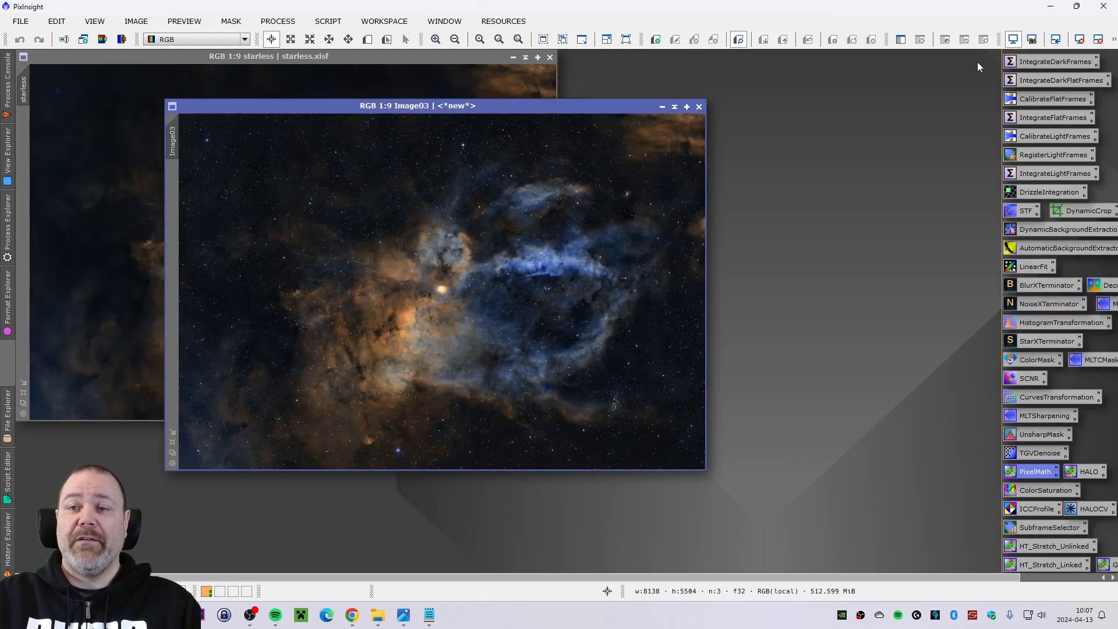
click(550, 58)
drag(466, 106, 342, 66)
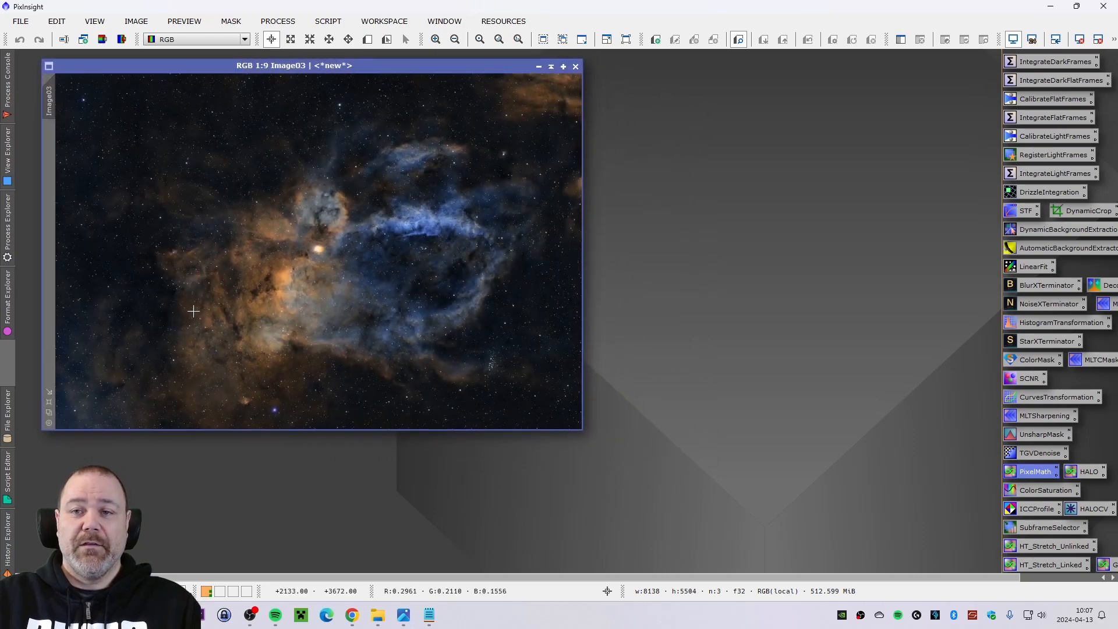
Inspect the bright magenta-blue star below the orange nebula region in the combined image at 1:3, and return to the whole view
scroll(456, 333, up, 5)
scroll(455, 332, up, 1)
drag(579, 294, 584, 371)
drag(358, 426, 332, 427)
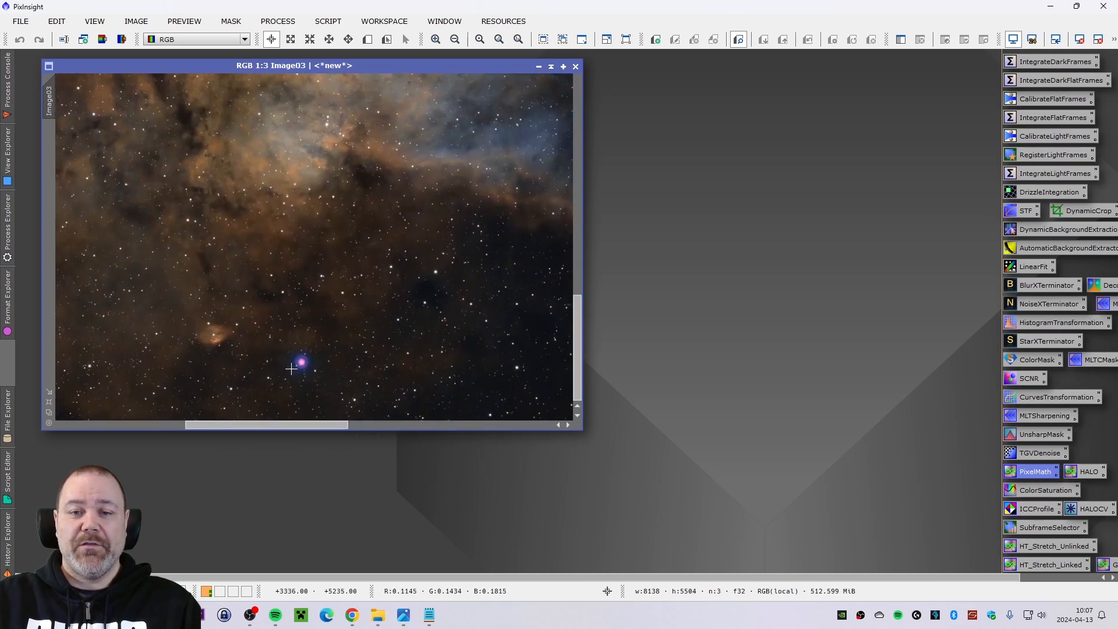
scroll(322, 367, down, 5)
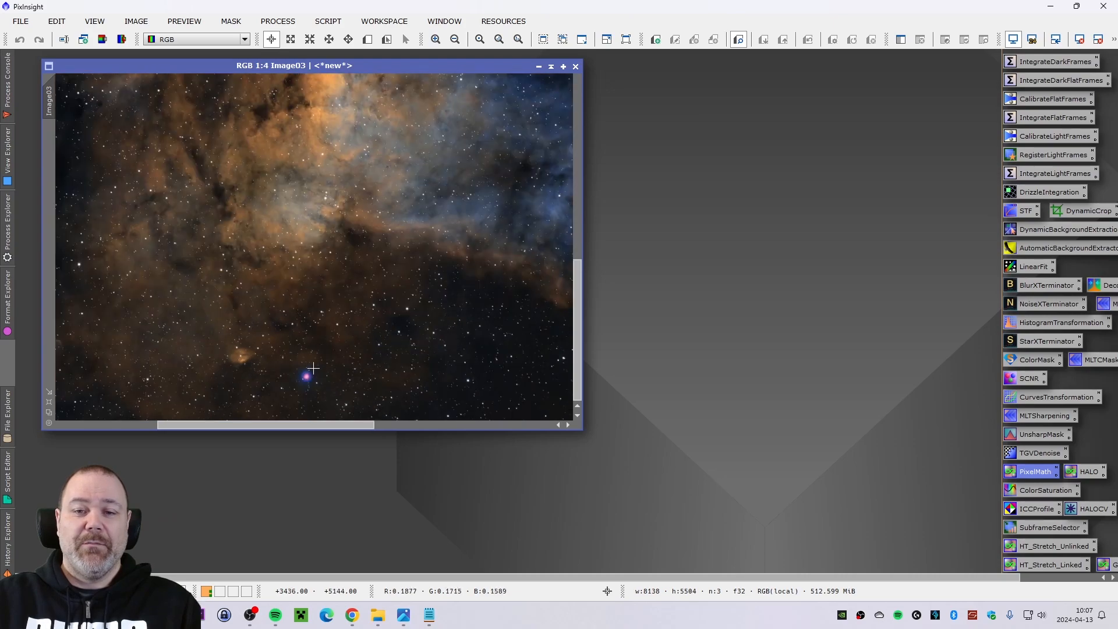
scroll(325, 393, down, 1)
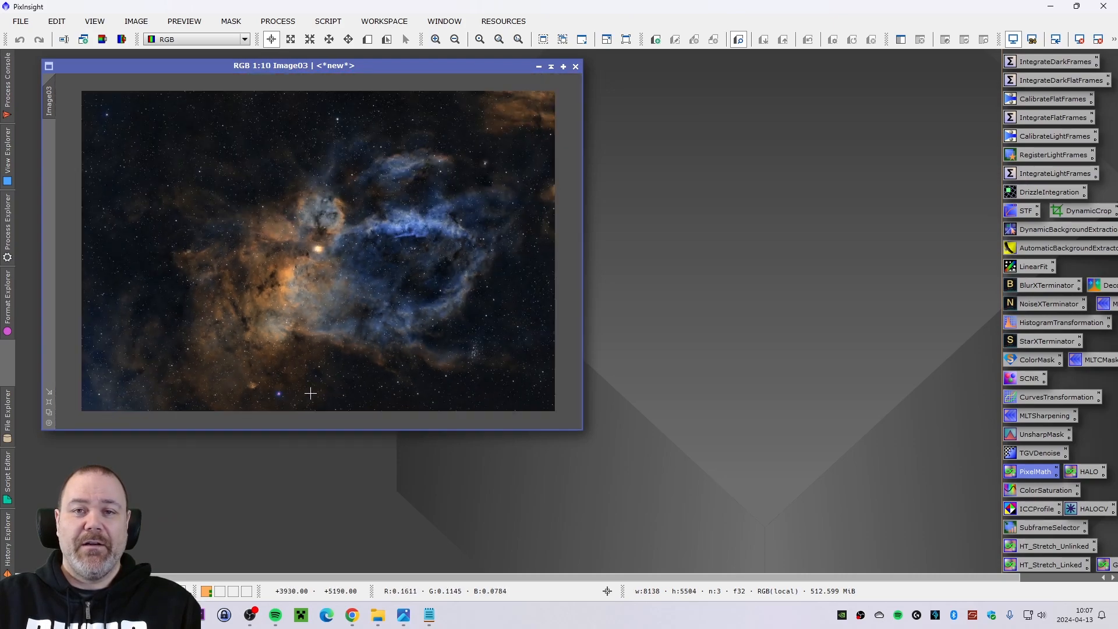
Open SHO_SHO_stars.xisf and place it beside the combined image for comparison
drag(386, 69, 369, 68)
double_click(671, 185)
double_click(378, 204)
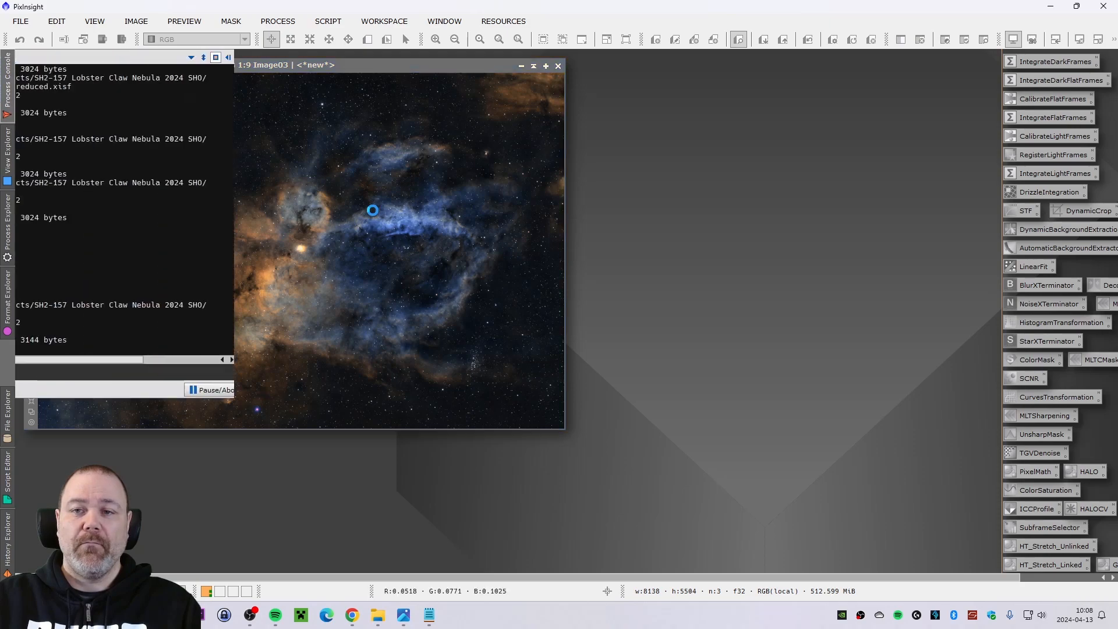
drag(345, 114, 838, 67)
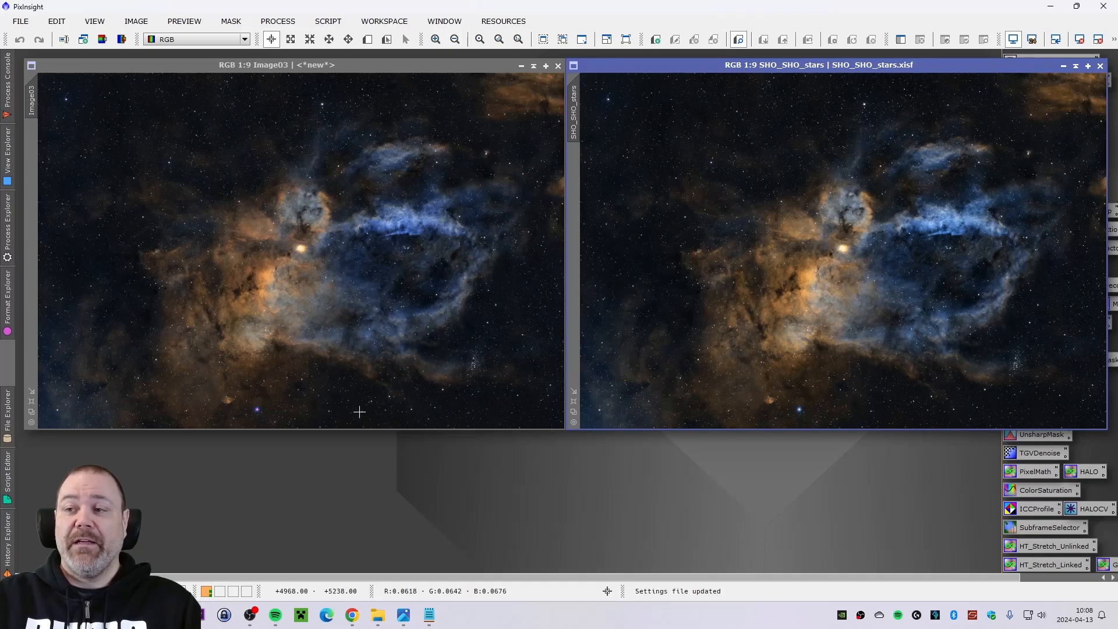
Close the PixelMath-combined image, and show SHO_SHO_stars enlarged at 1:7 in the middle of the workspace
click(558, 65)
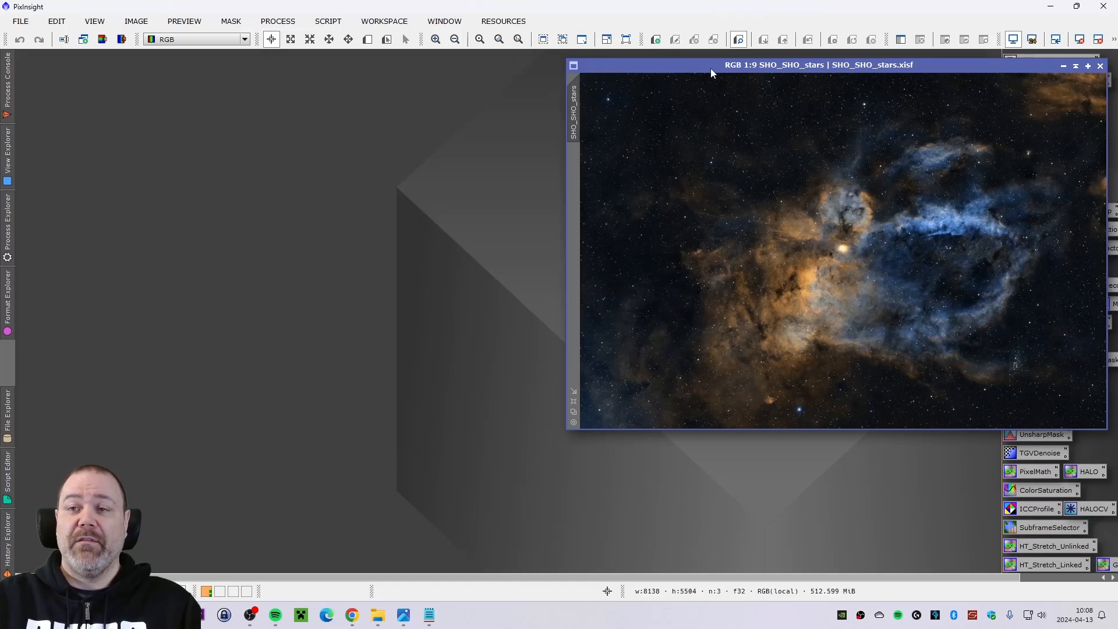
drag(711, 68, 165, 68)
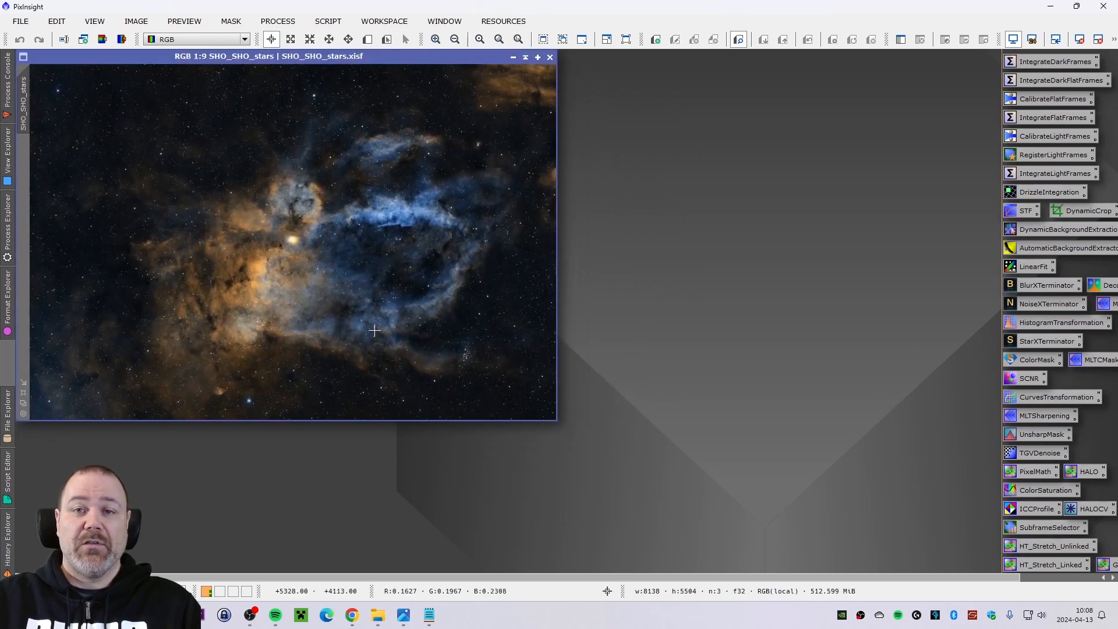
click(24, 393)
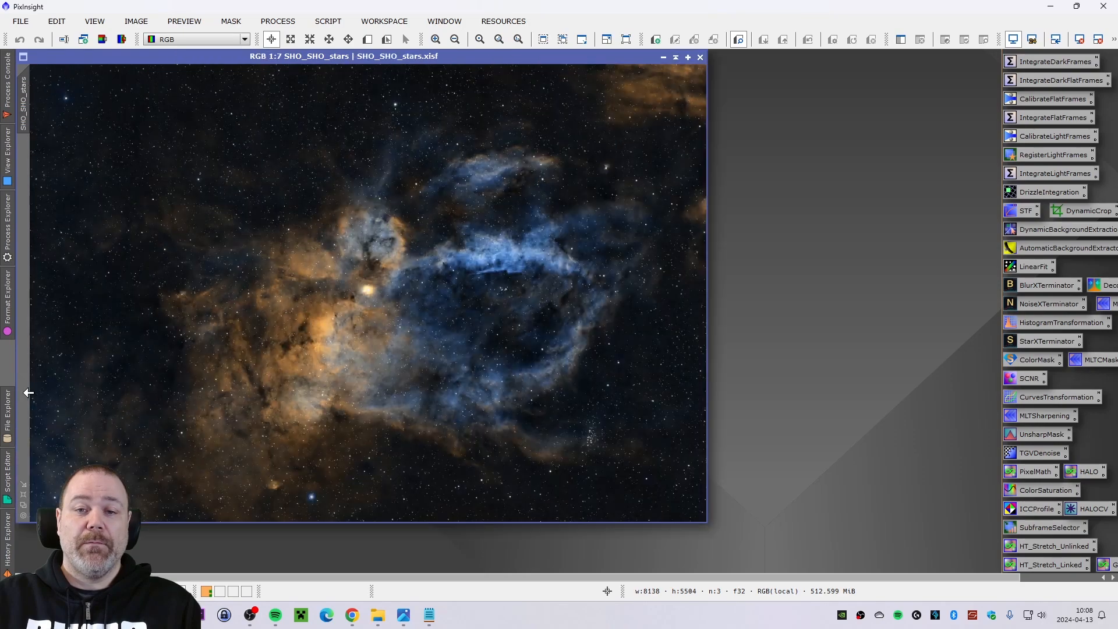
drag(368, 58, 479, 67)
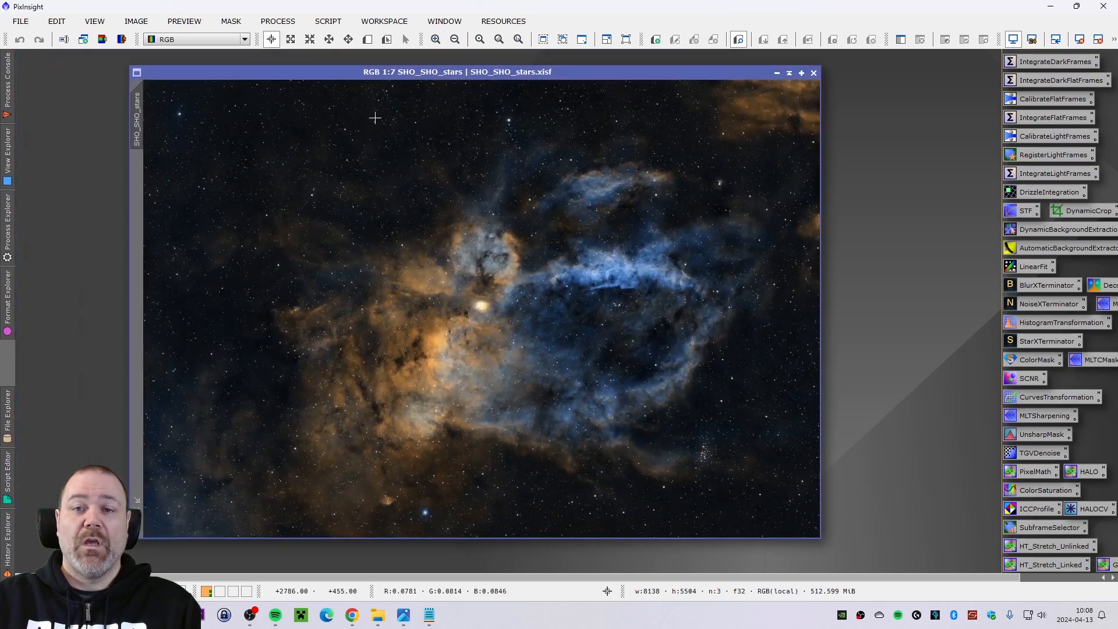